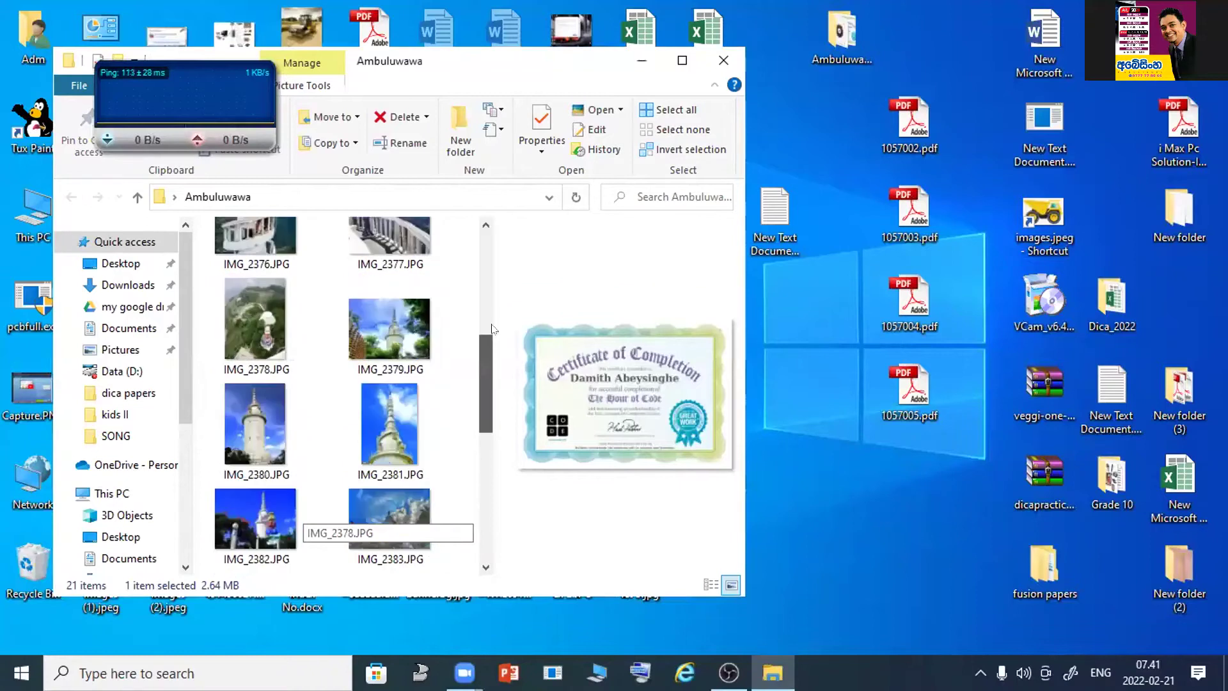
- Open IMG_2371.JPG from the Ambuluwawa folder in the photo viewer, browse through to the folder's last image, and close the viewer
left_click(409, 286)
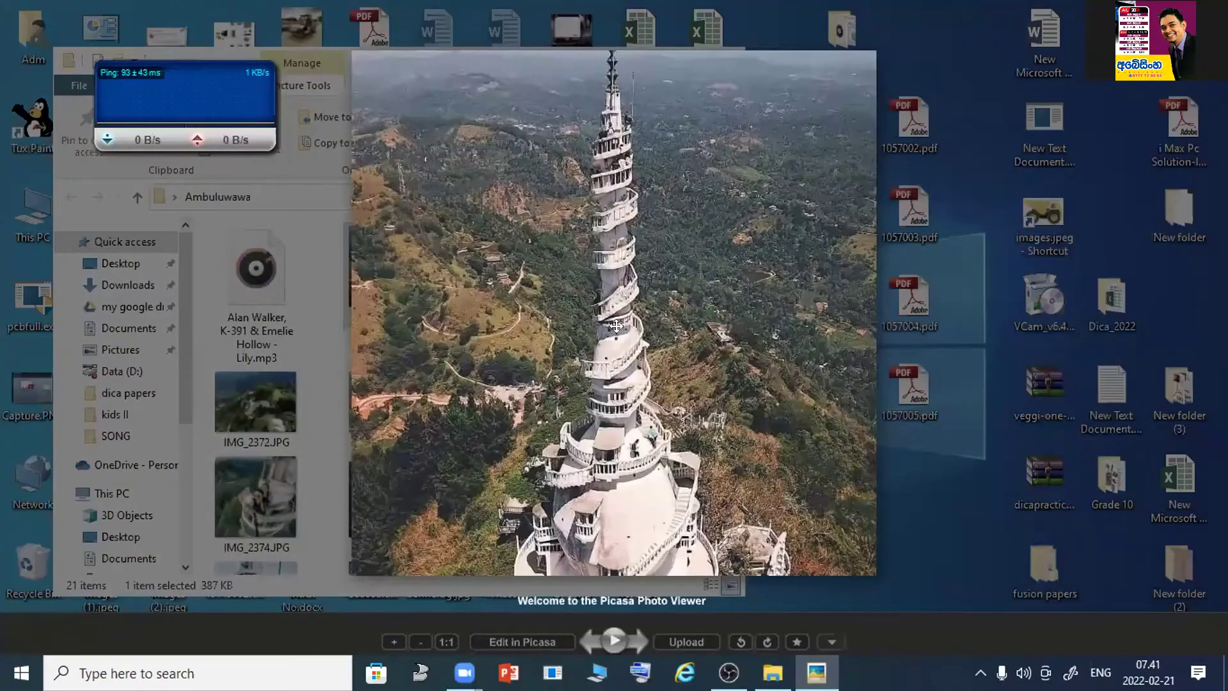
left_click_drag(571, 360, 476, 347)
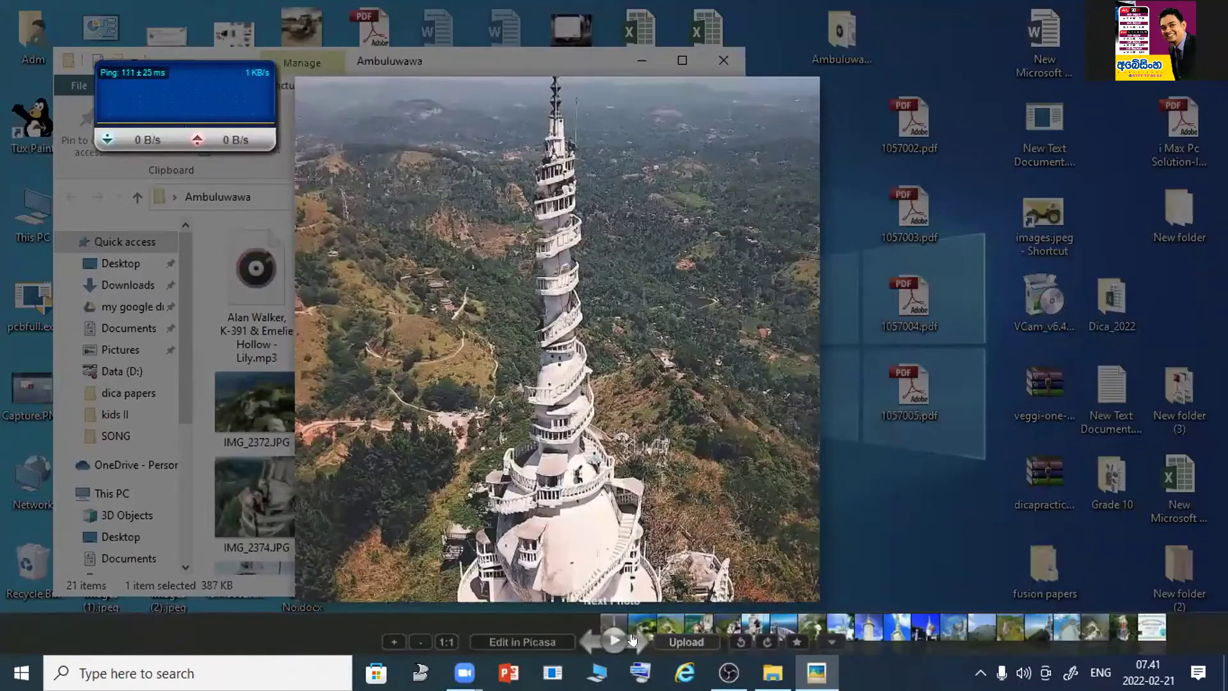
left_click(632, 638)
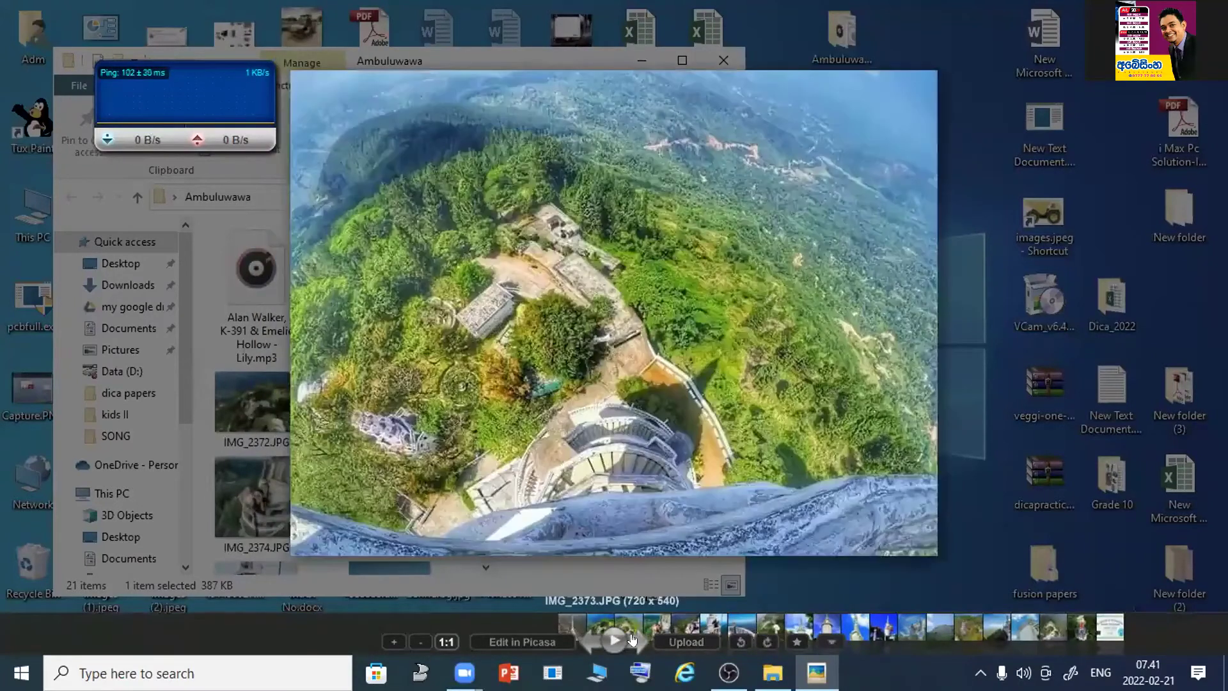
double_click(632, 639)
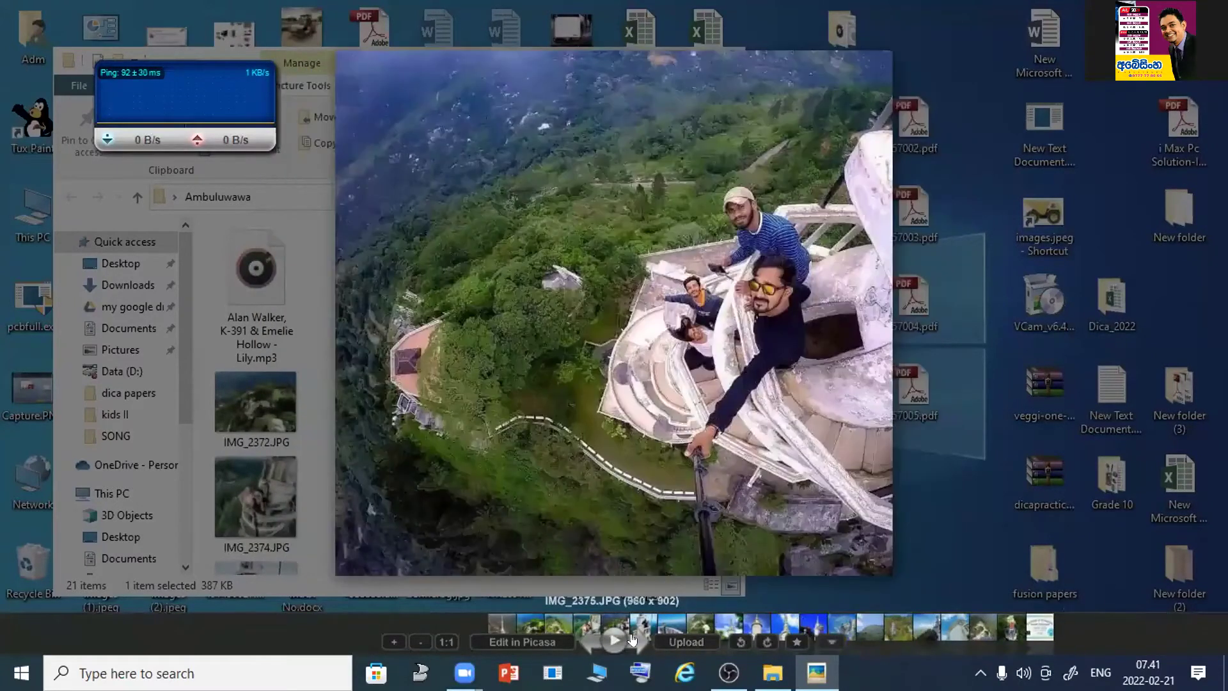
left_click(632, 638)
left_click(631, 638)
left_click(632, 638)
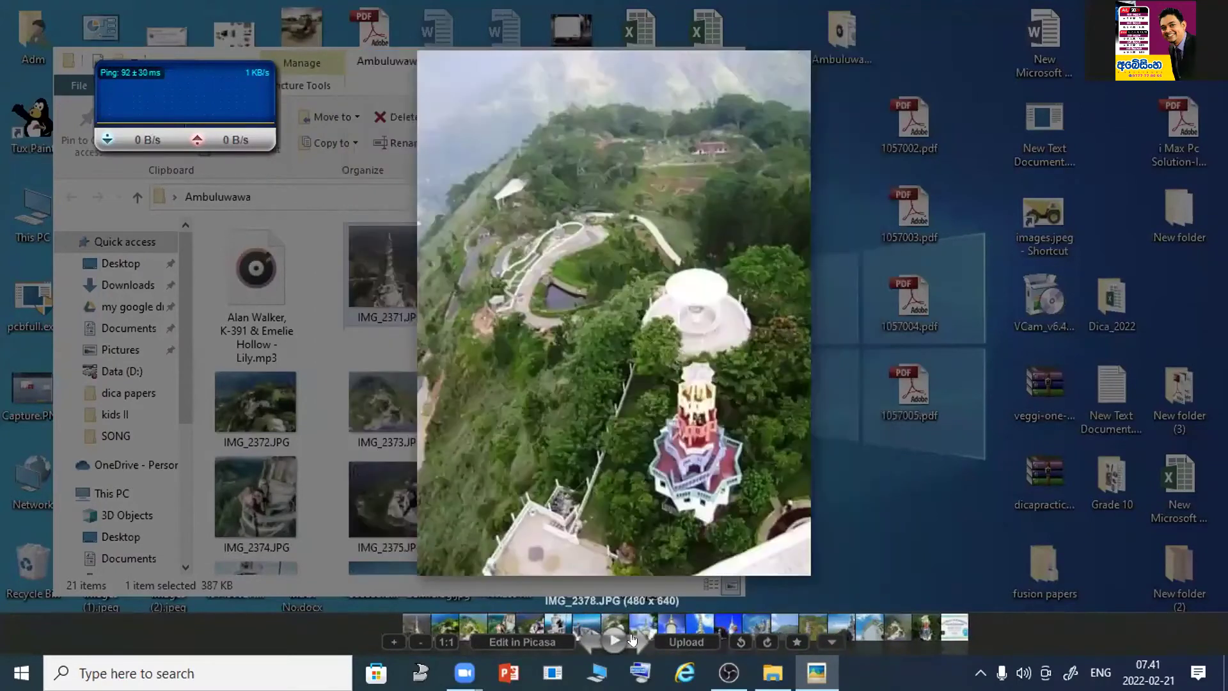
left_click(632, 638)
left_click(631, 638)
left_click(632, 638)
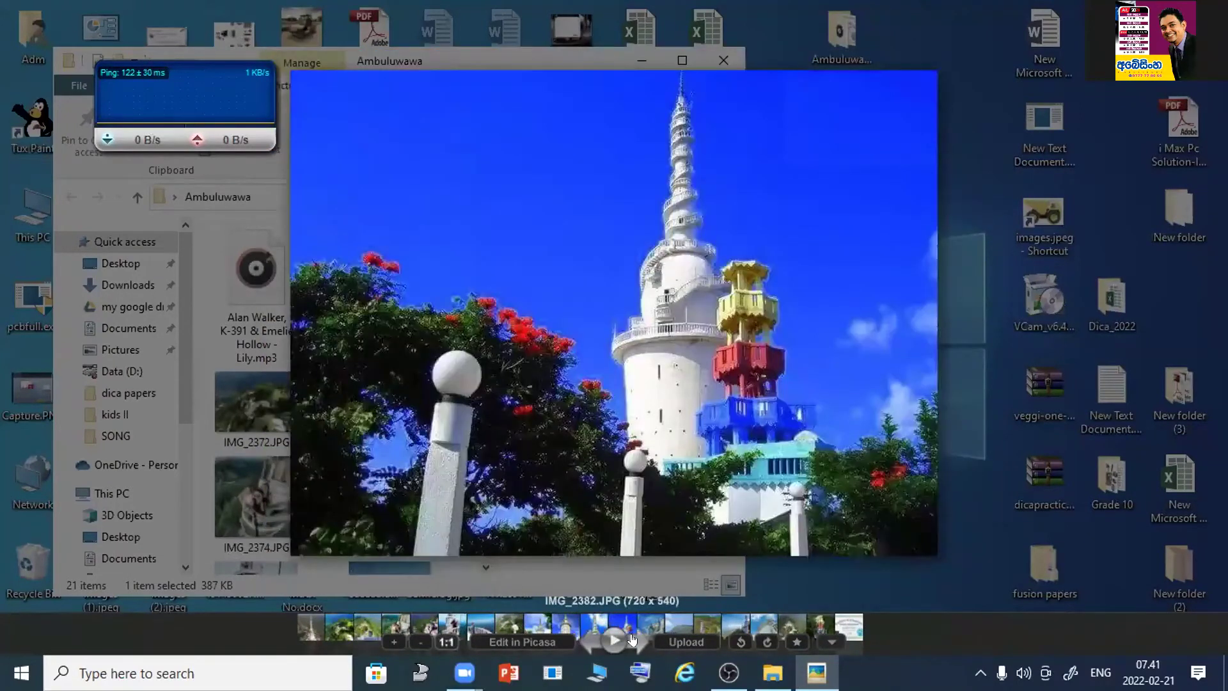
left_click(631, 639)
double_click(631, 638)
left_click(632, 638)
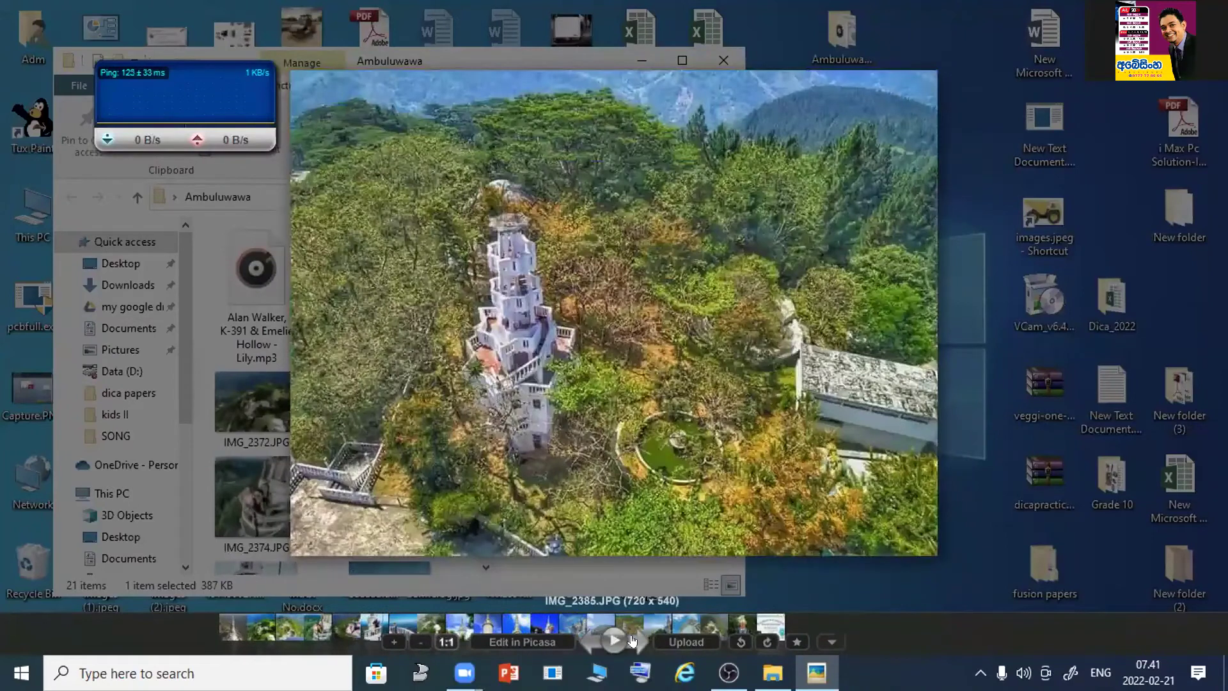
left_click(632, 638)
left_click(631, 638)
left_click(632, 638)
left_click(632, 638)
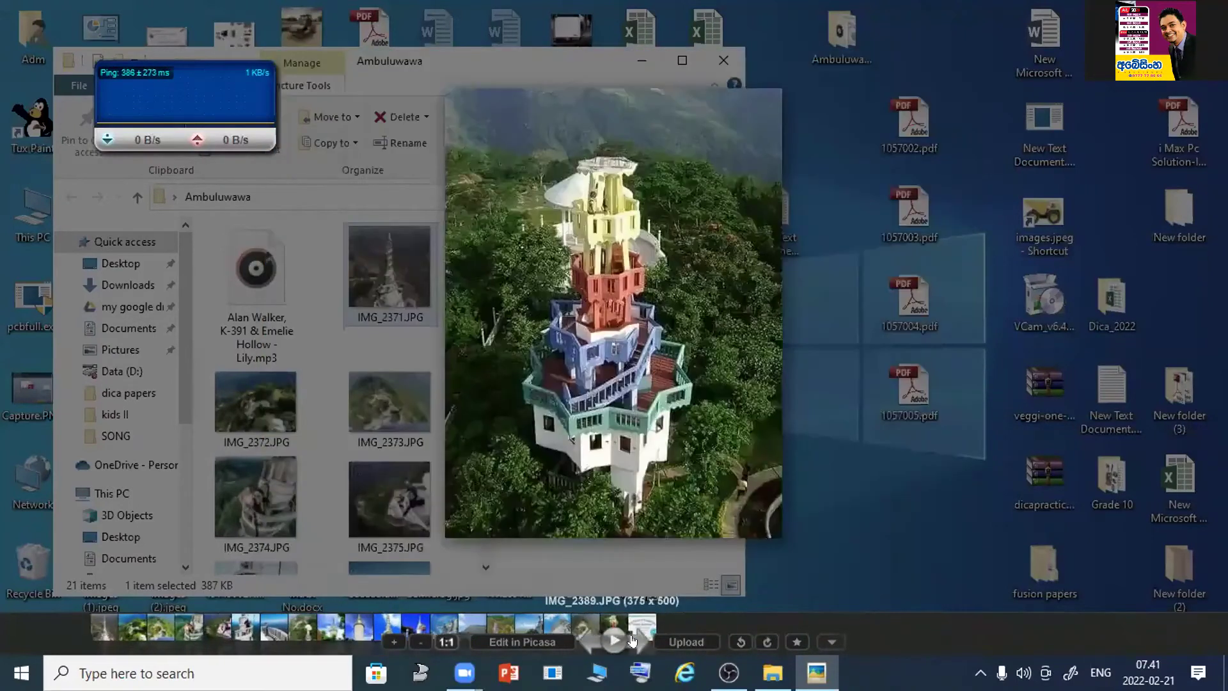
left_click(632, 638)
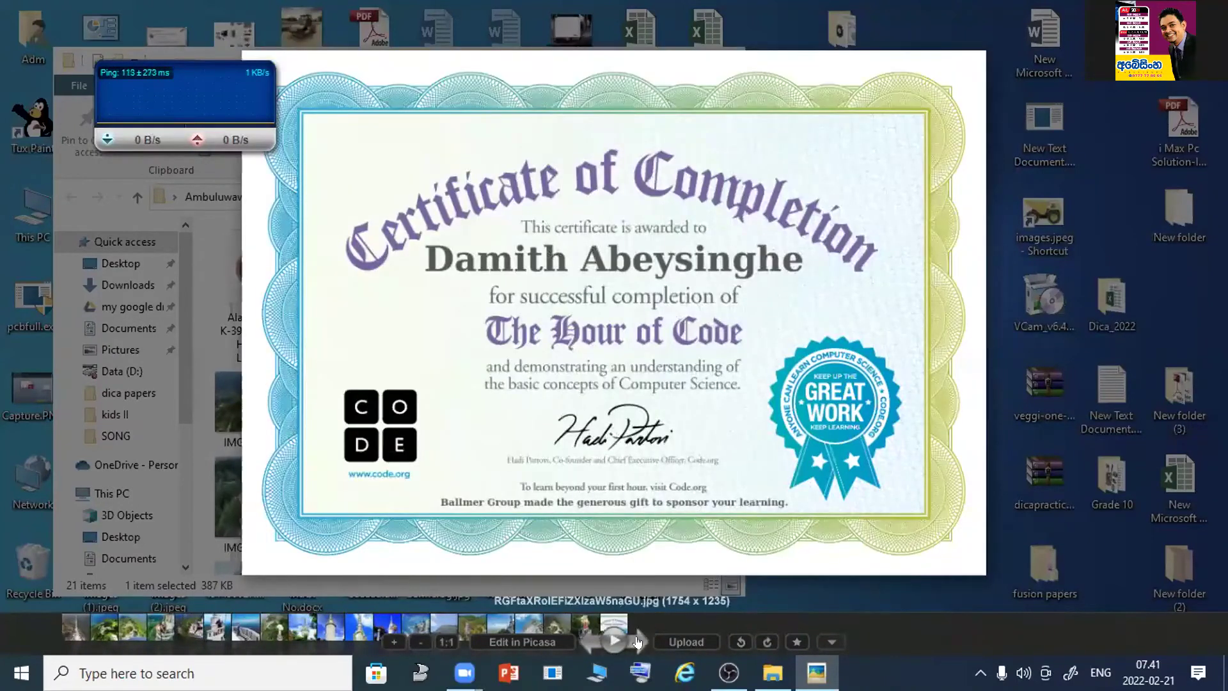
left_click(598, 640)
left_click(877, 253)
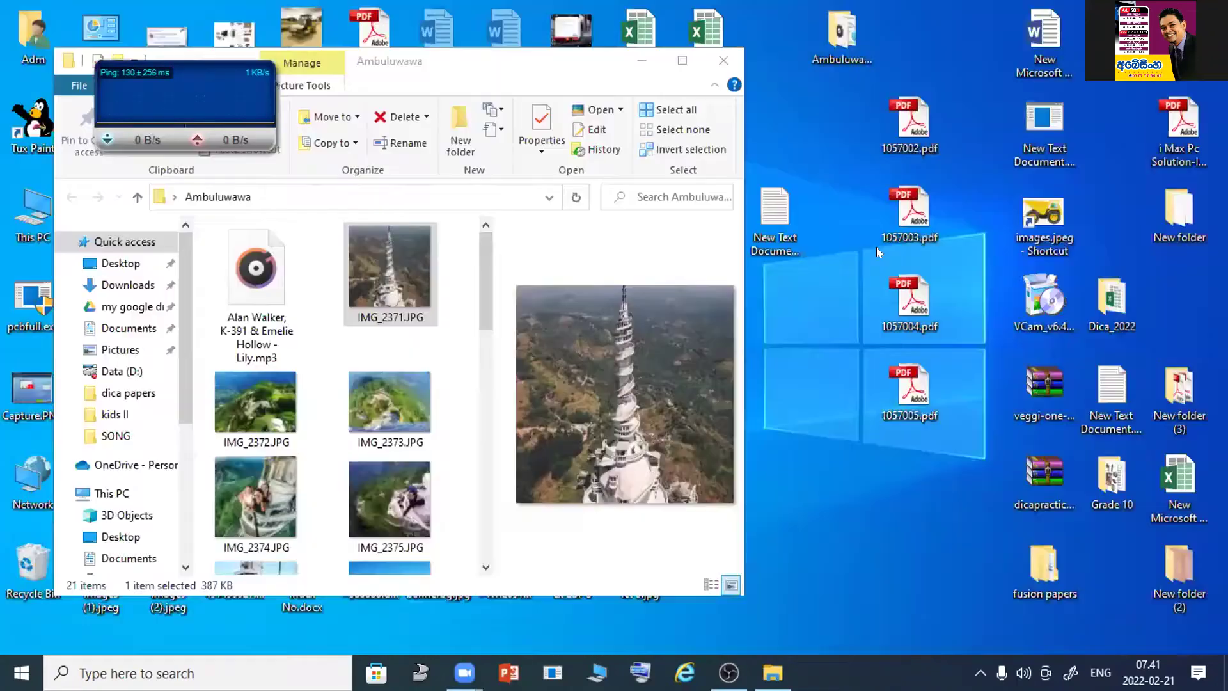
- Play the Lily.mp3 track from the Ambuluwawa folder briefly at volume 26, stopping playback and closing the player
left_click(481, 278)
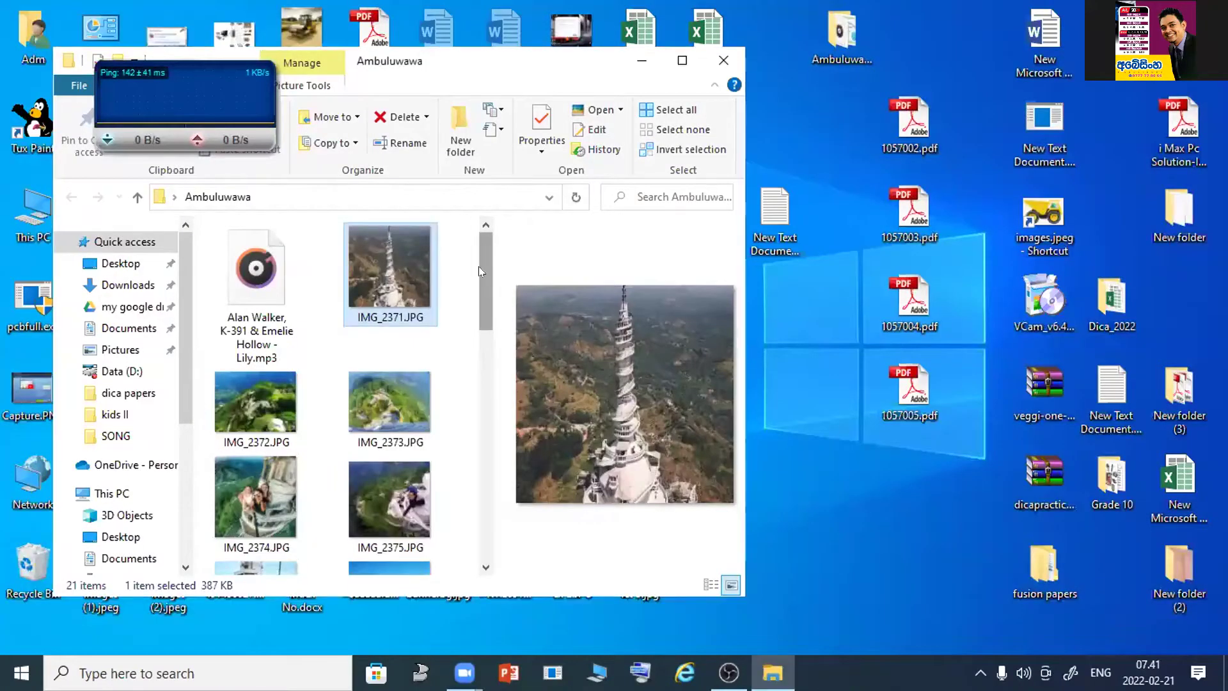
left_click(222, 281)
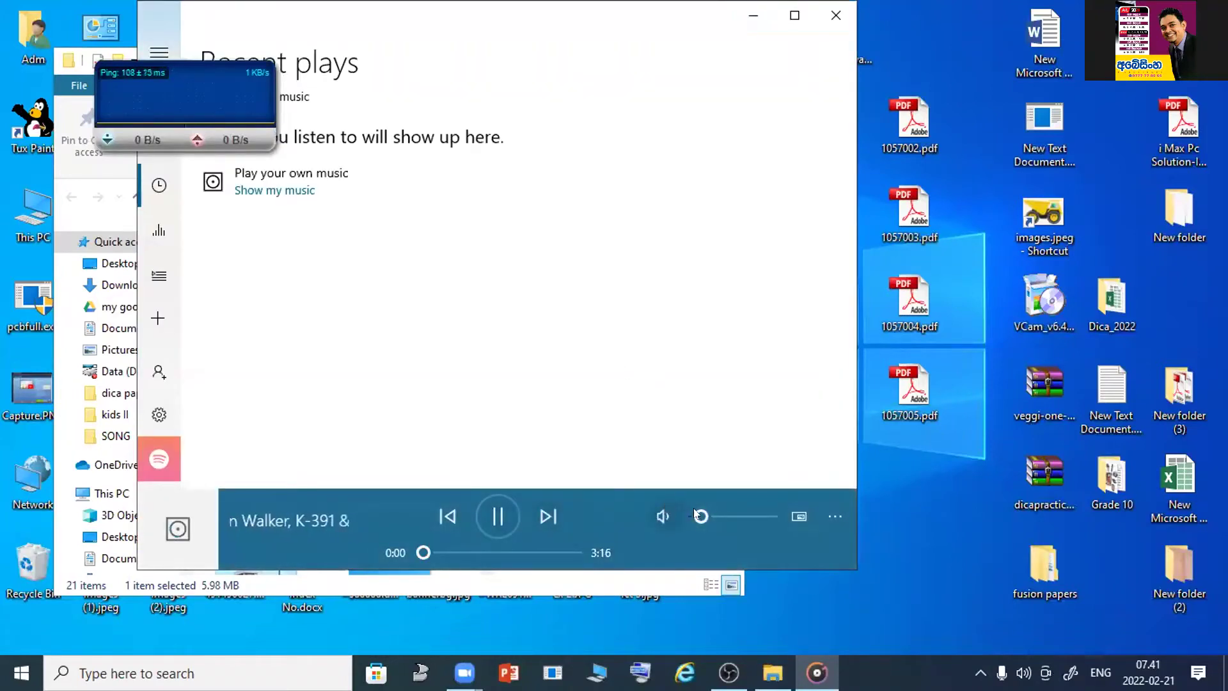
left_click(711, 522)
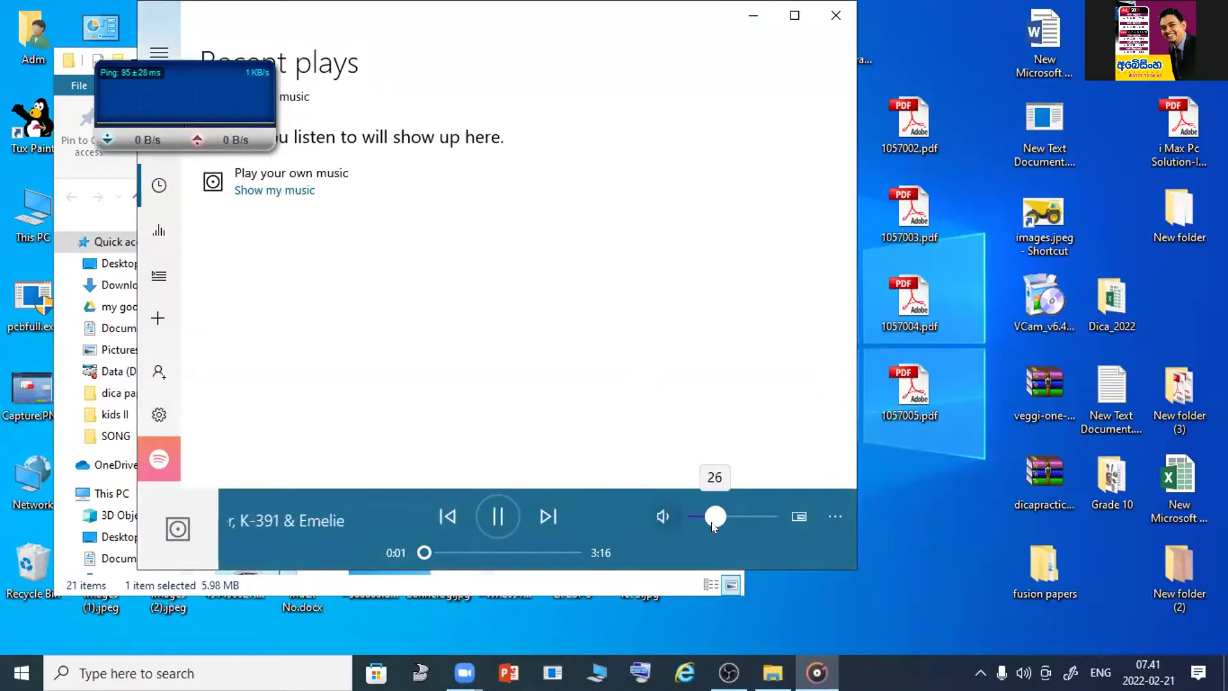
left_click(501, 521)
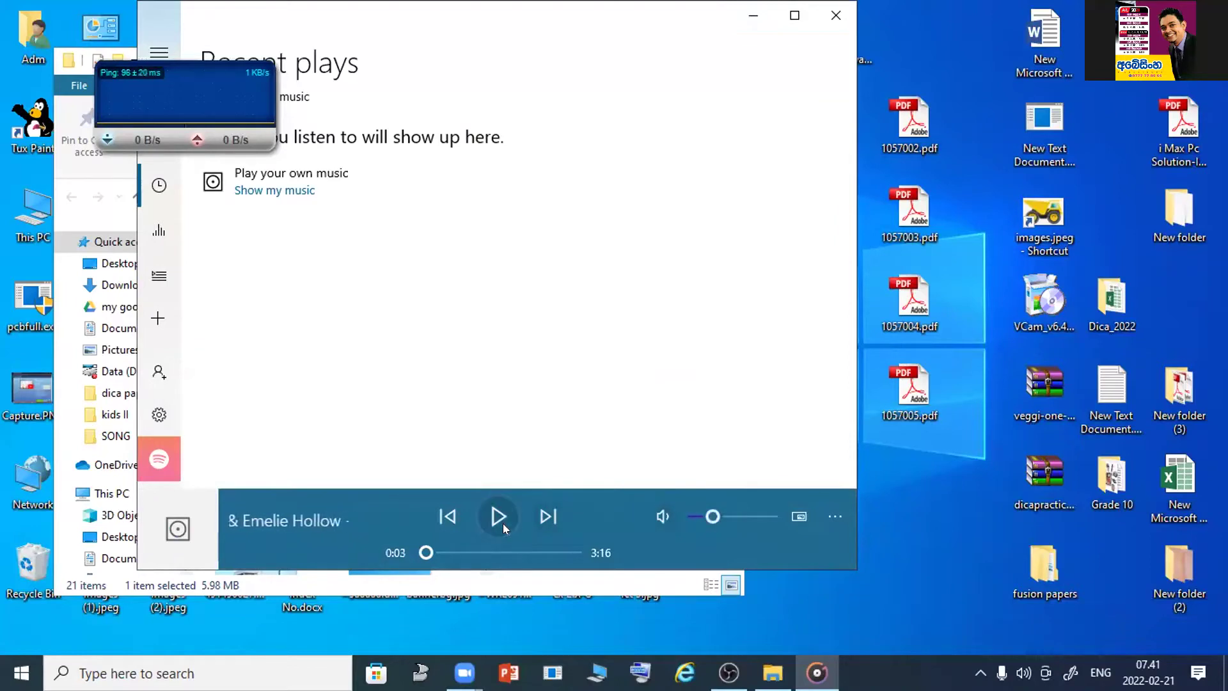
left_click(835, 15)
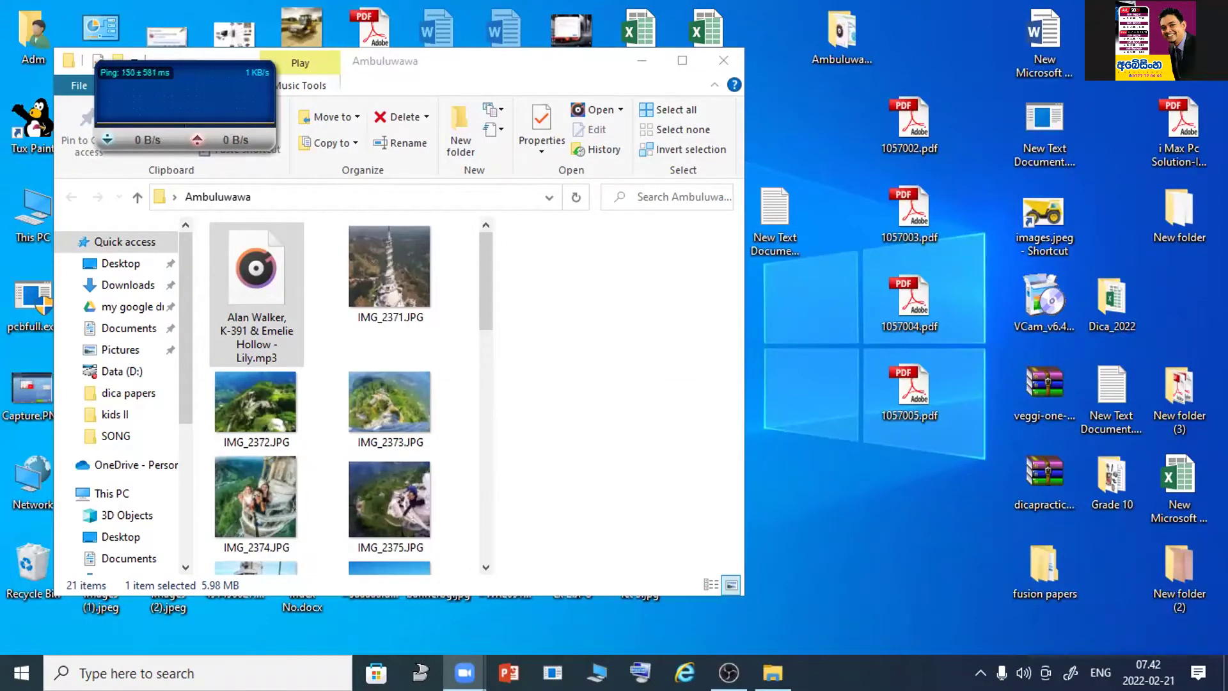
- Move the Ambuluwawa folder window out of the way and create a new folder on the desktop
left_click(575, 71)
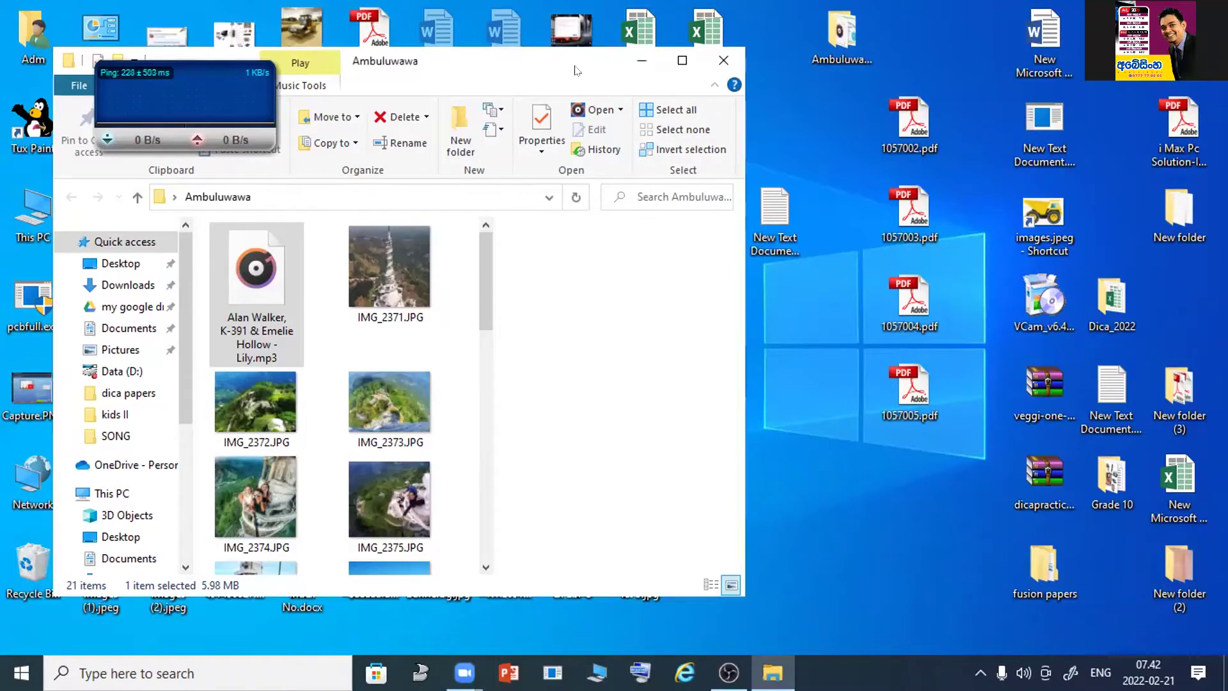
left_click_drag(575, 71, 799, 51)
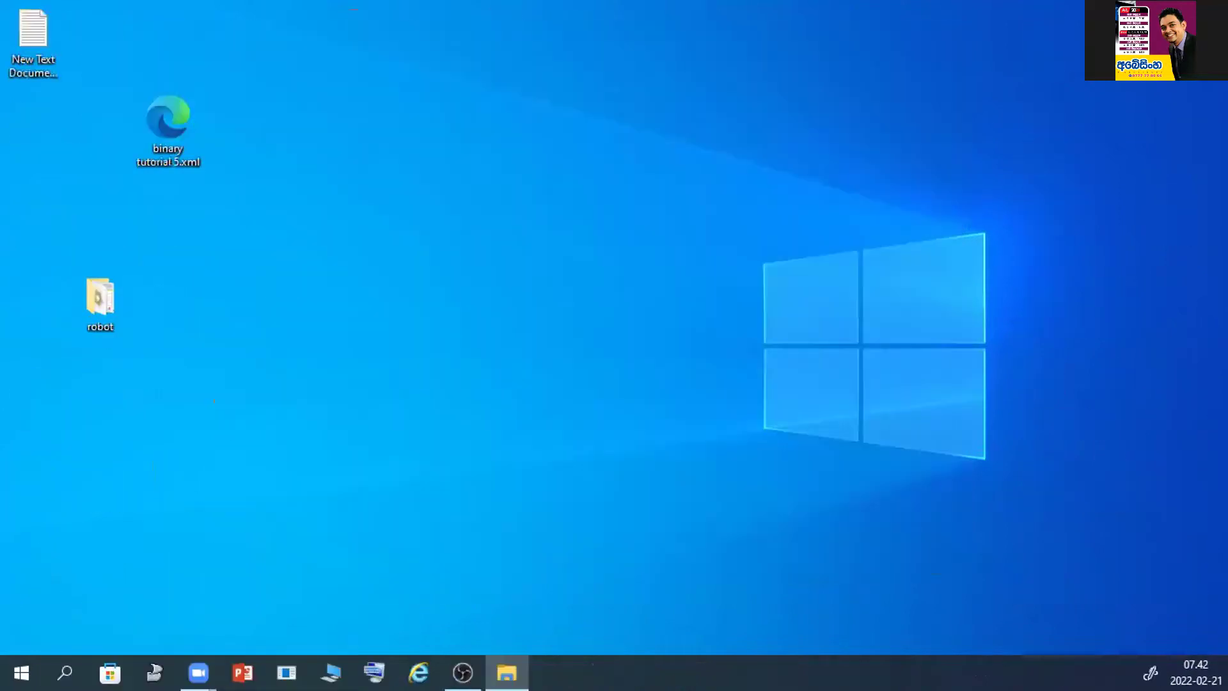
right_click(524, 272)
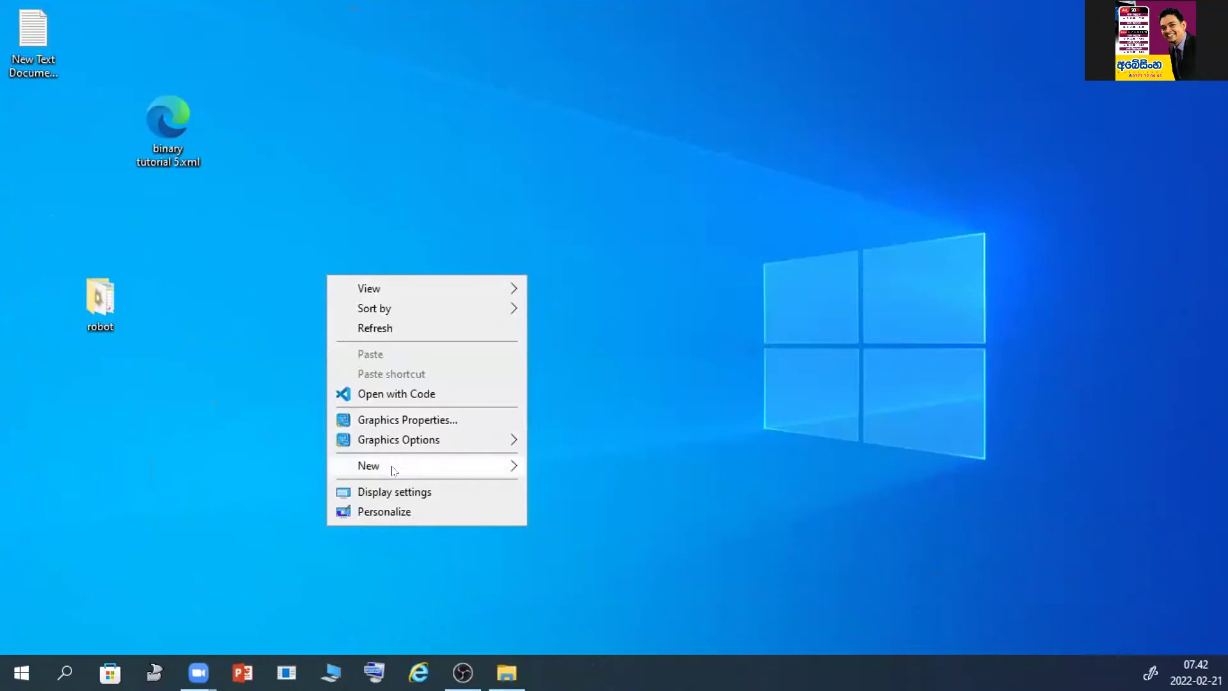
mouse_move(398, 471)
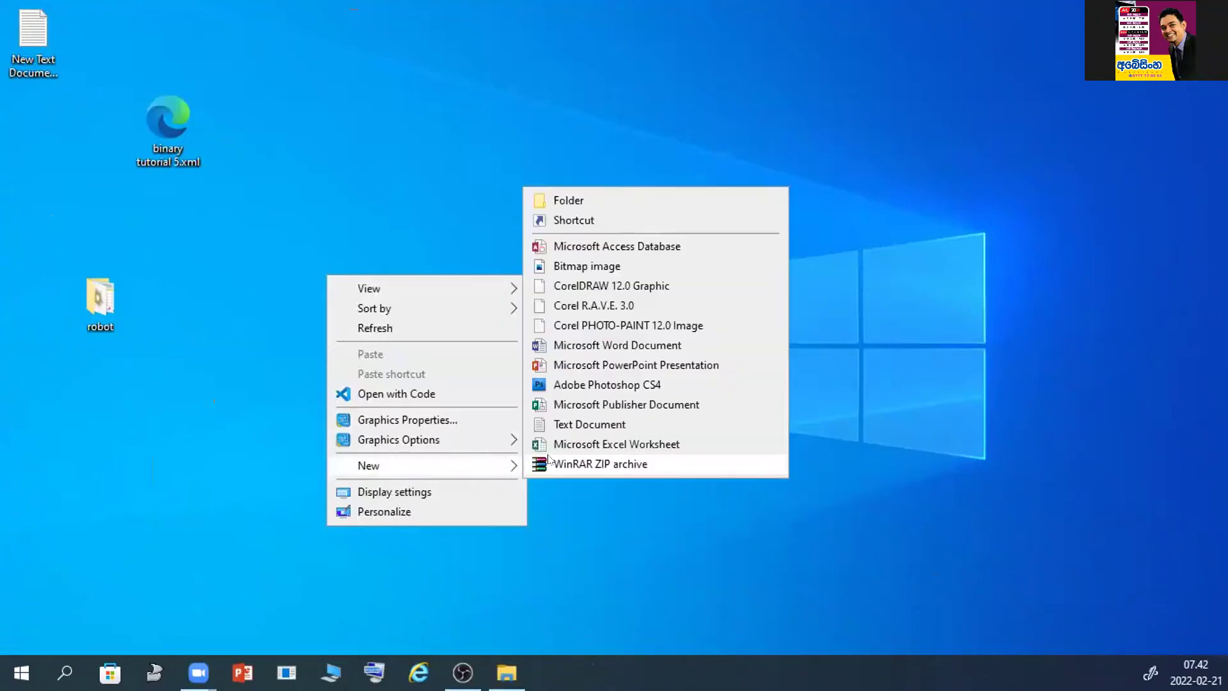
left_click(591, 203)
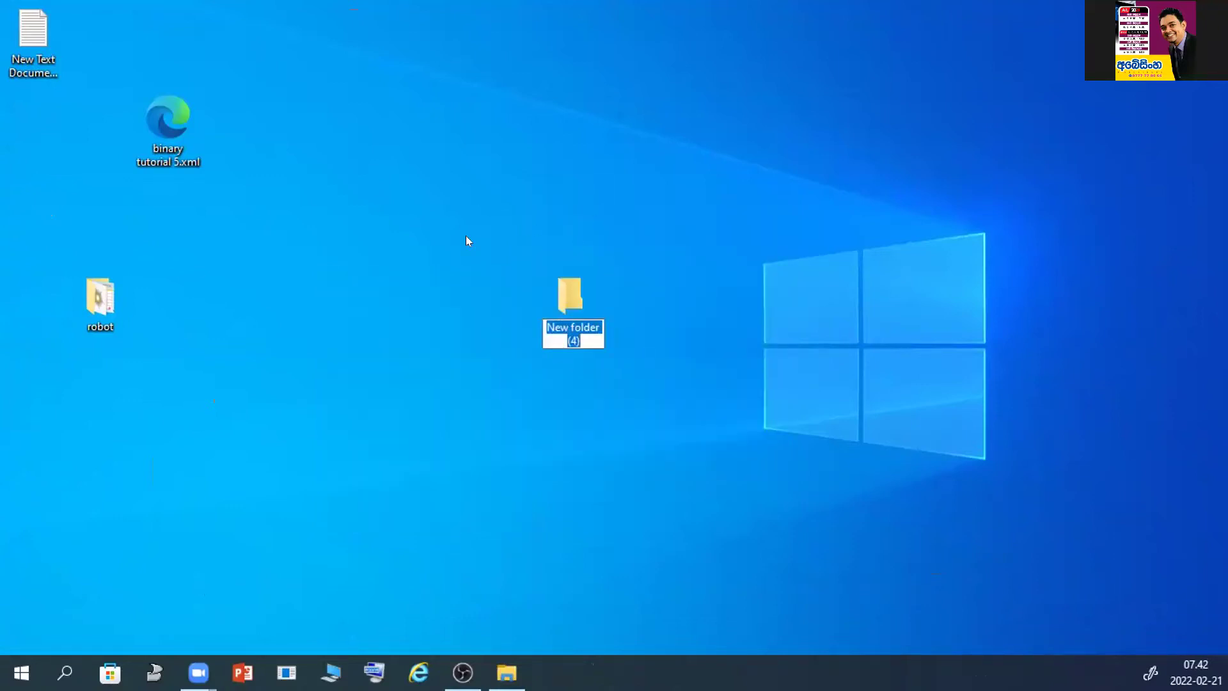
- Try to name the new desktop folder Ambuluwawa, declining to merge it with the existing folder
type("Ambul")
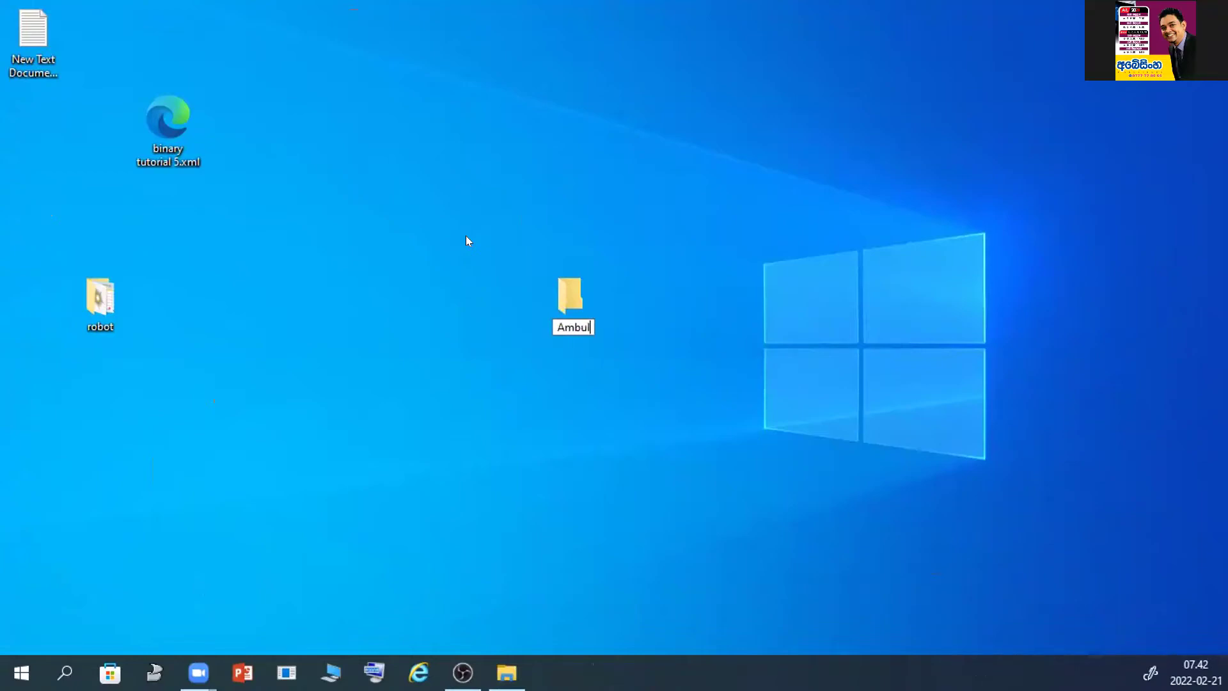
type("uwawa")
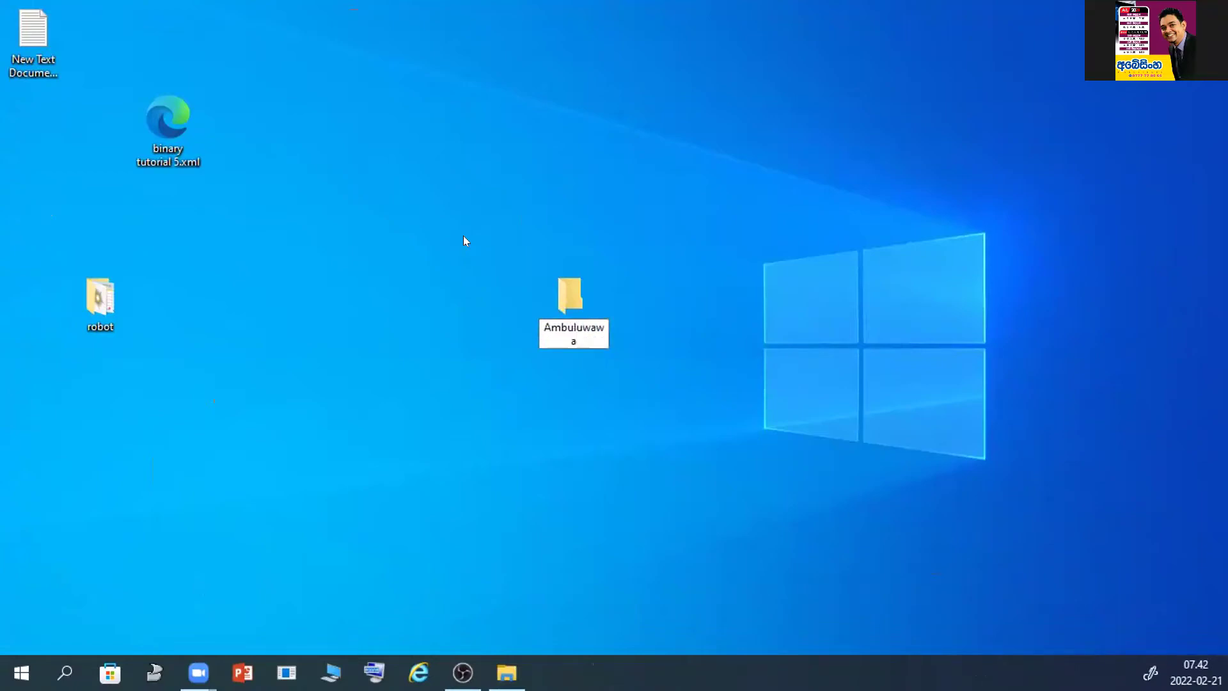
key("Return")
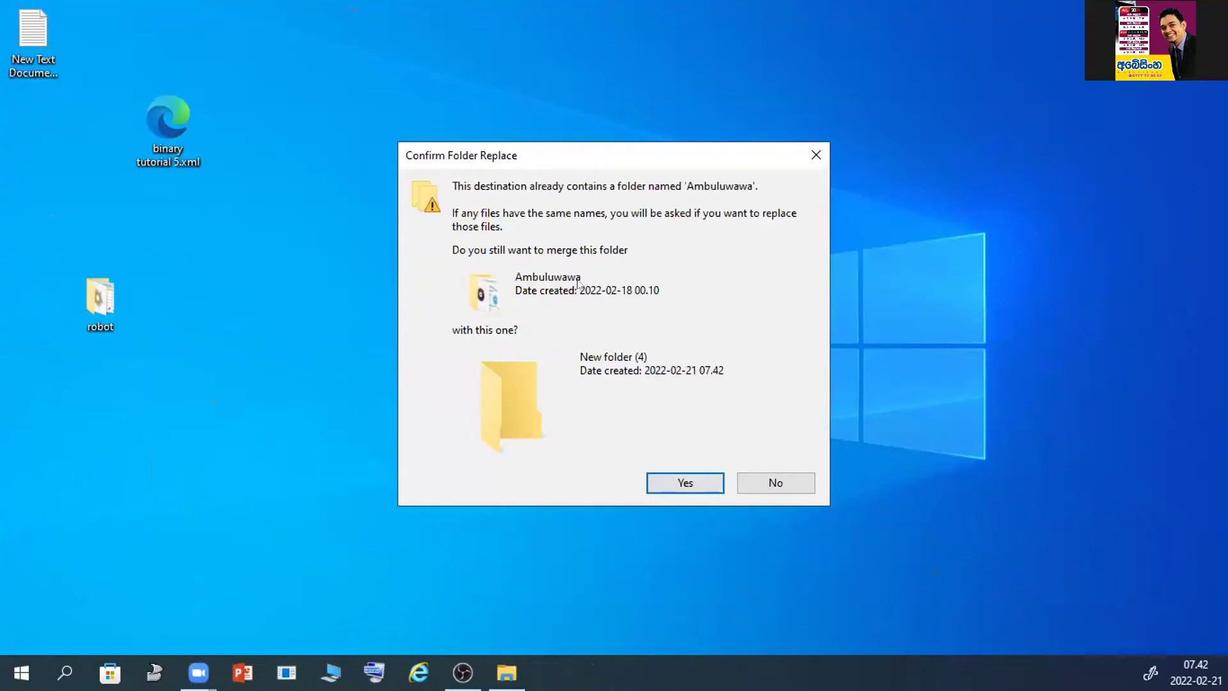
left_click(764, 481)
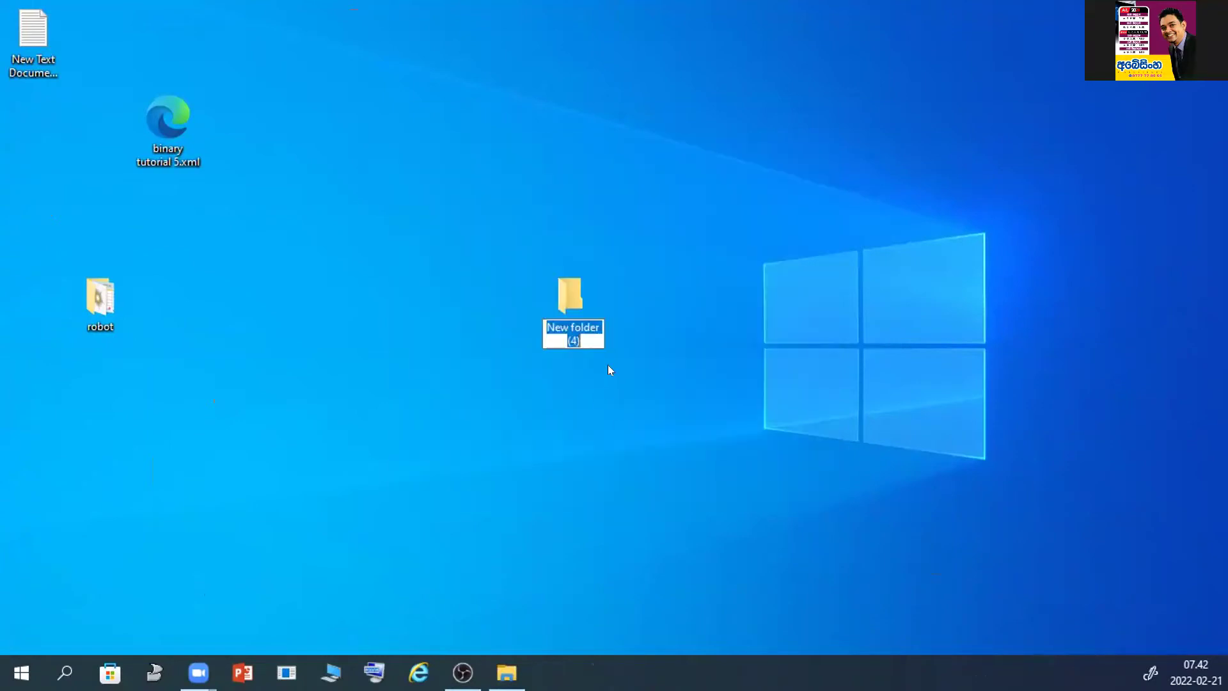
- Name the new desktop folder "ambuluwawa 1"
type("ambu")
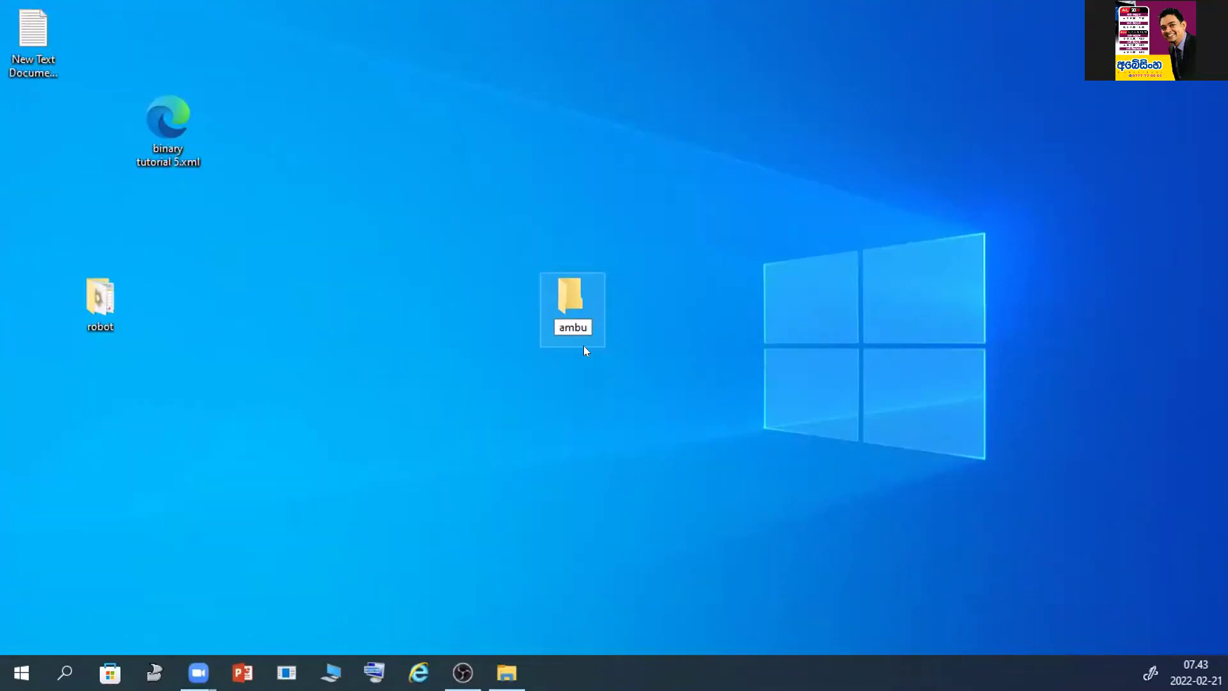
type("luwawa")
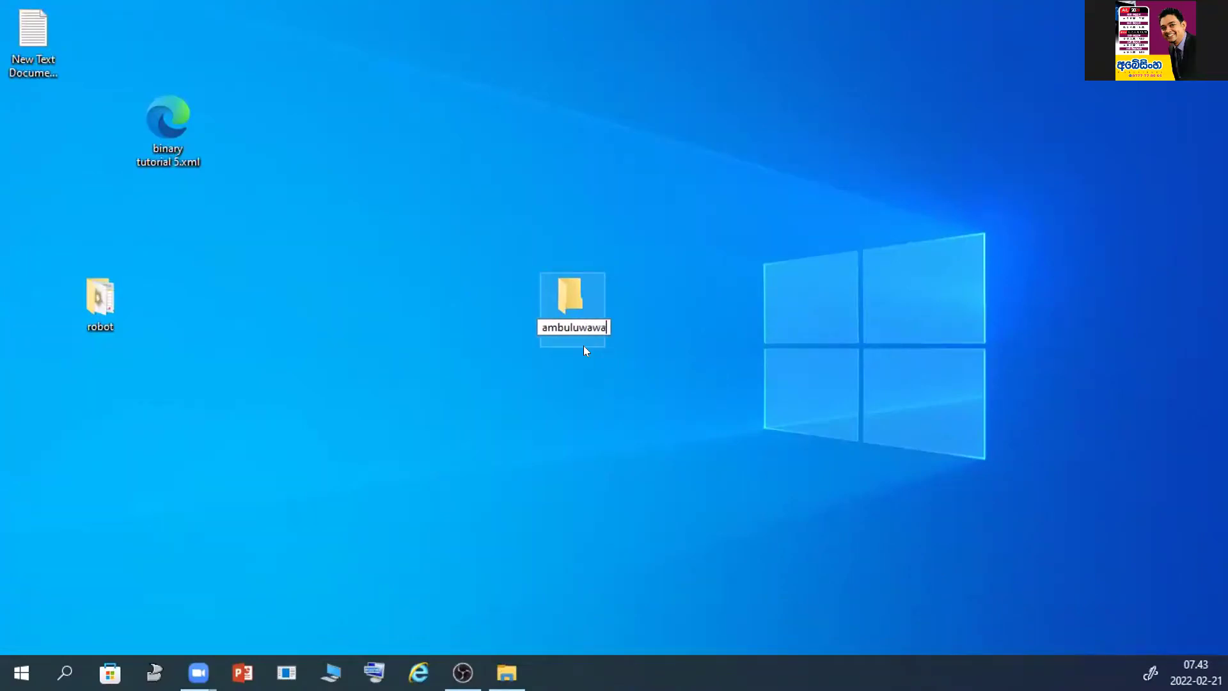
type(" 1")
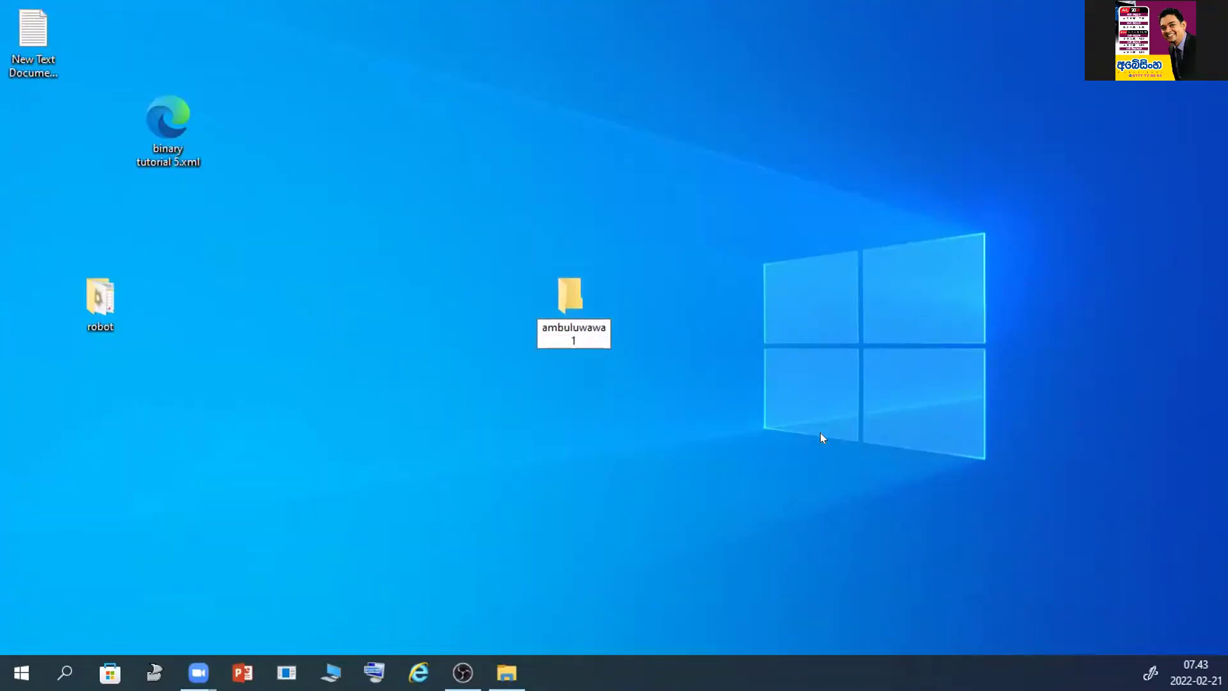
key("Return")
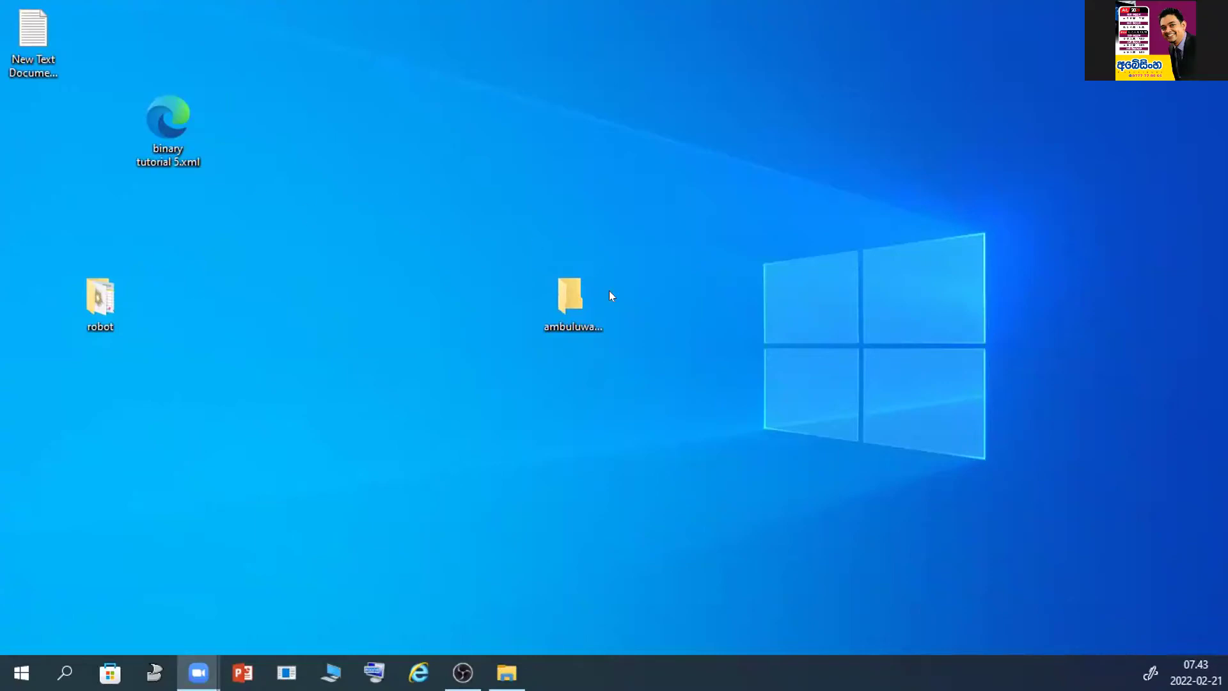
left_click(551, 321)
right_click(390, 189)
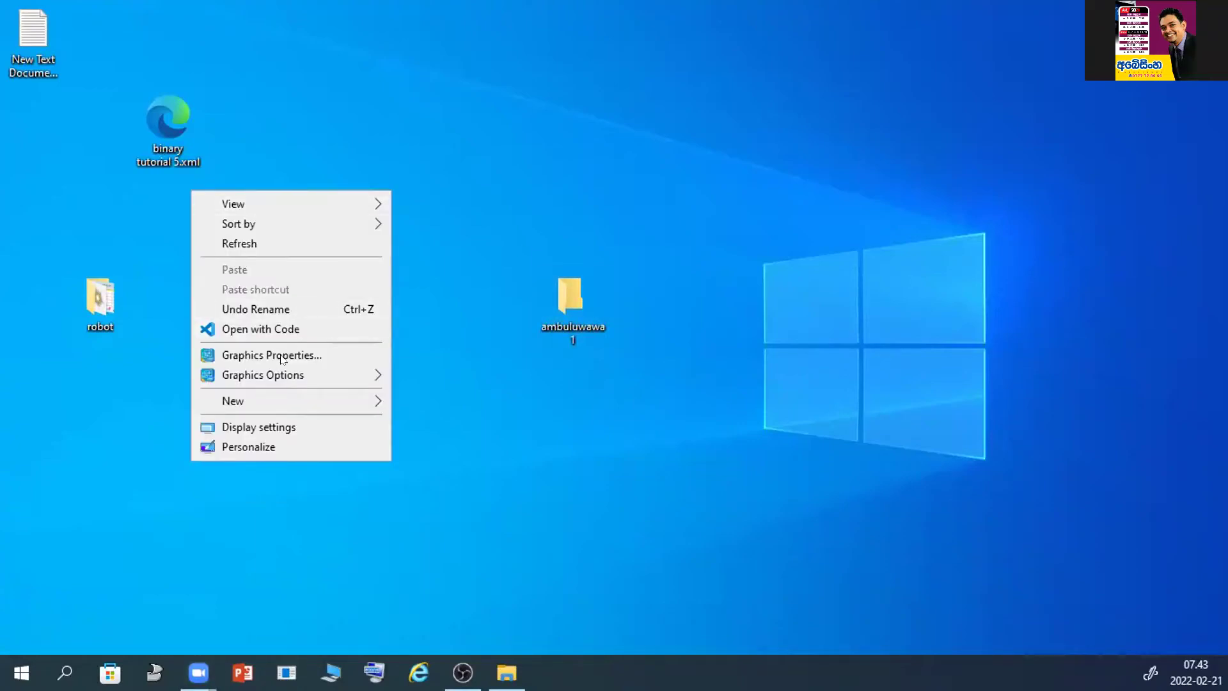
mouse_move(288, 409)
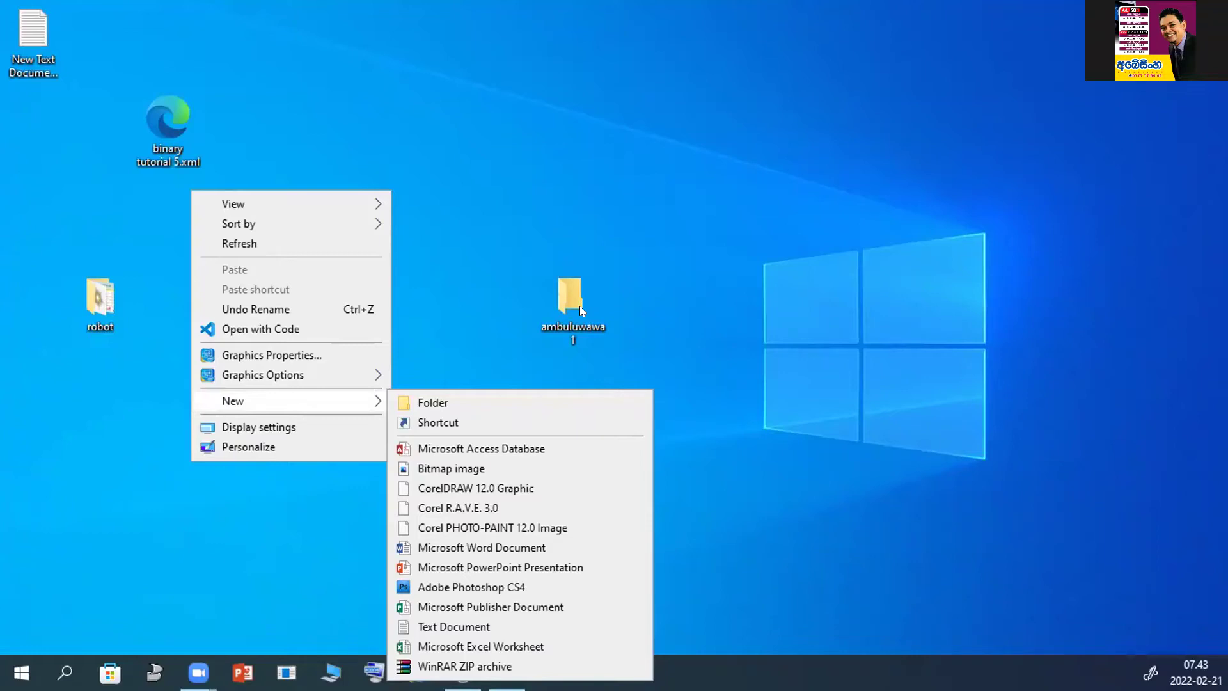
left_click(669, 236)
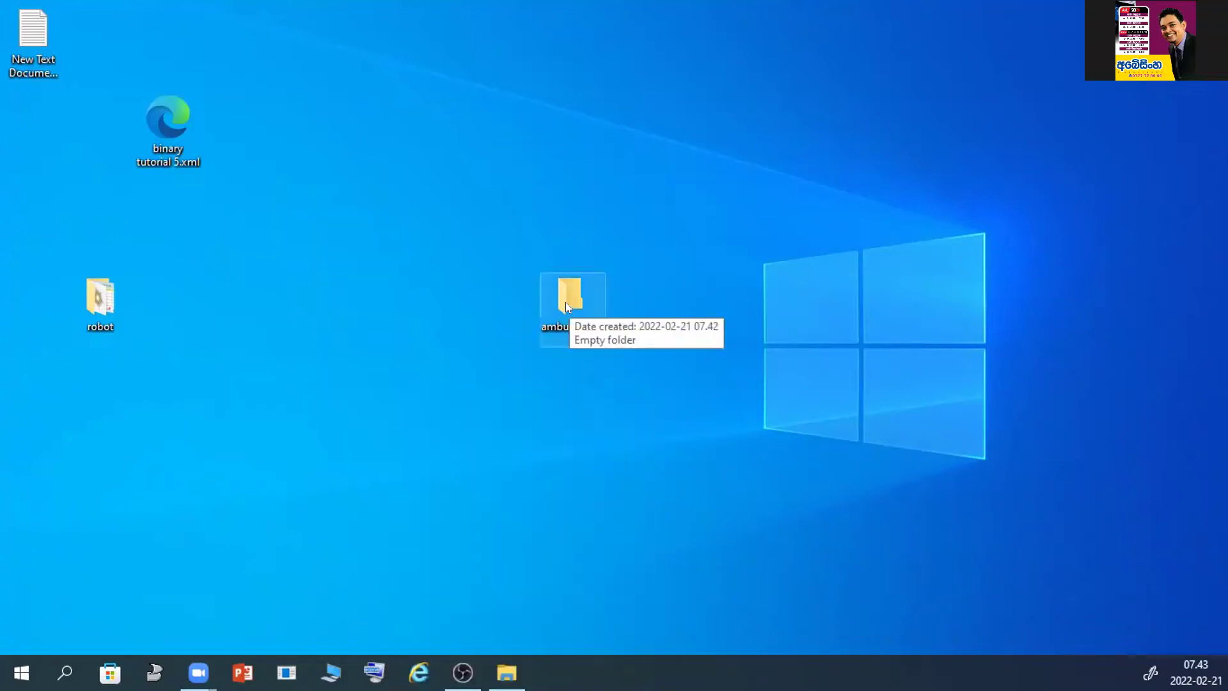
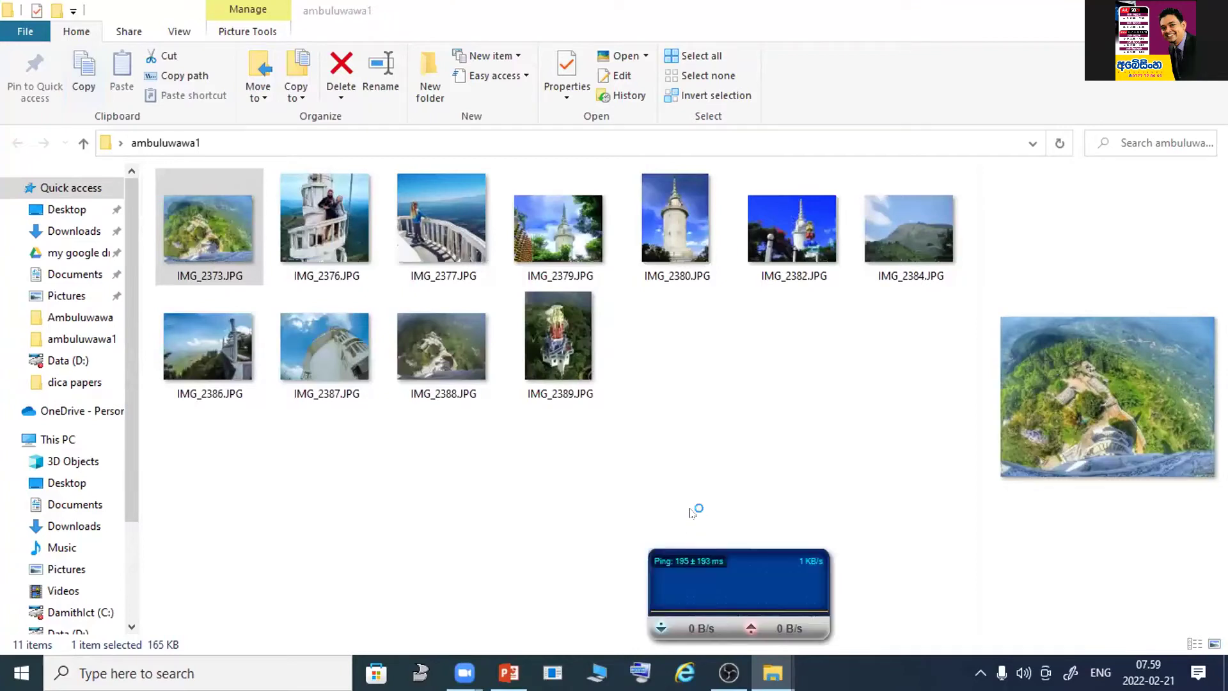
- Bring up the On-Screen Keyboard and minimize it, and make the photo thumbnails in the ambuluwawa1 folder slightly smaller
key("ctrl+super+o")
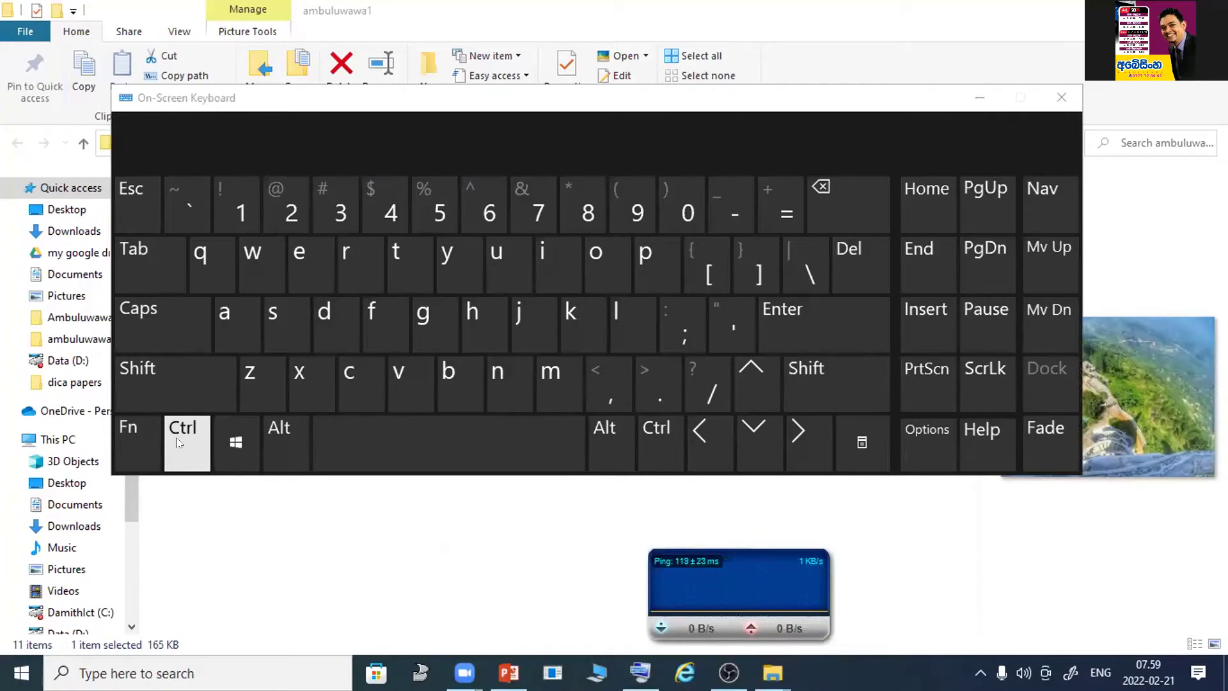
left_click(979, 98)
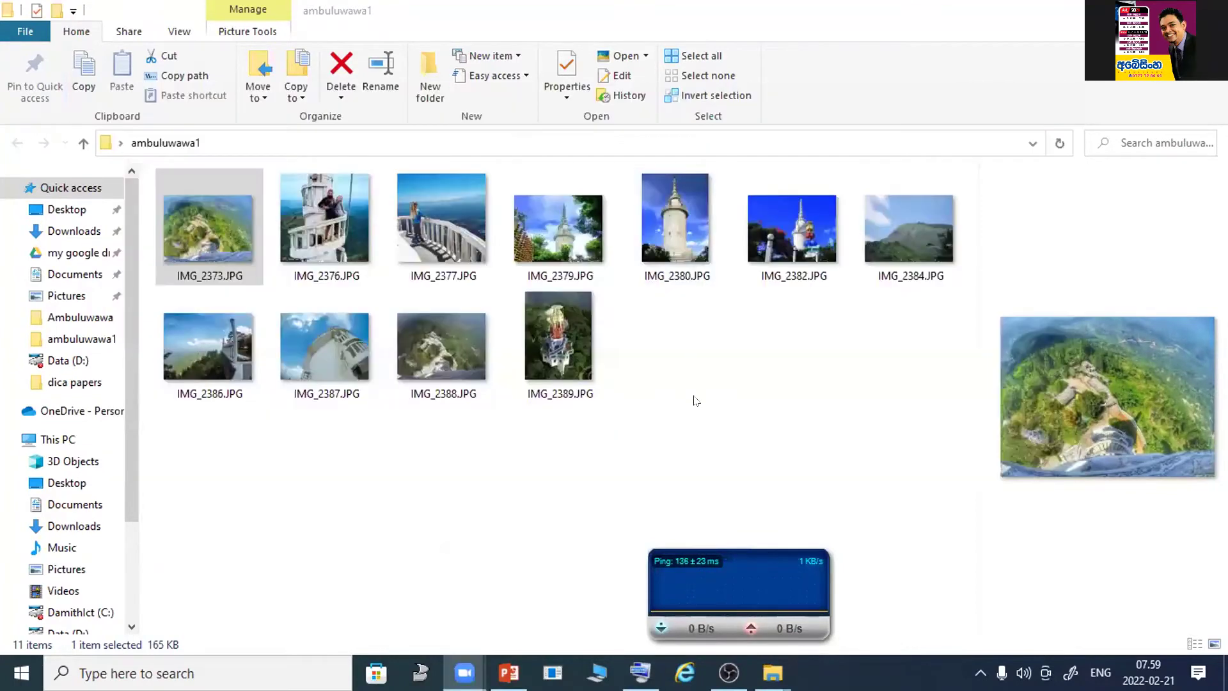
scroll(697, 396, "up", 3)
scroll(697, 395, "down", 4)
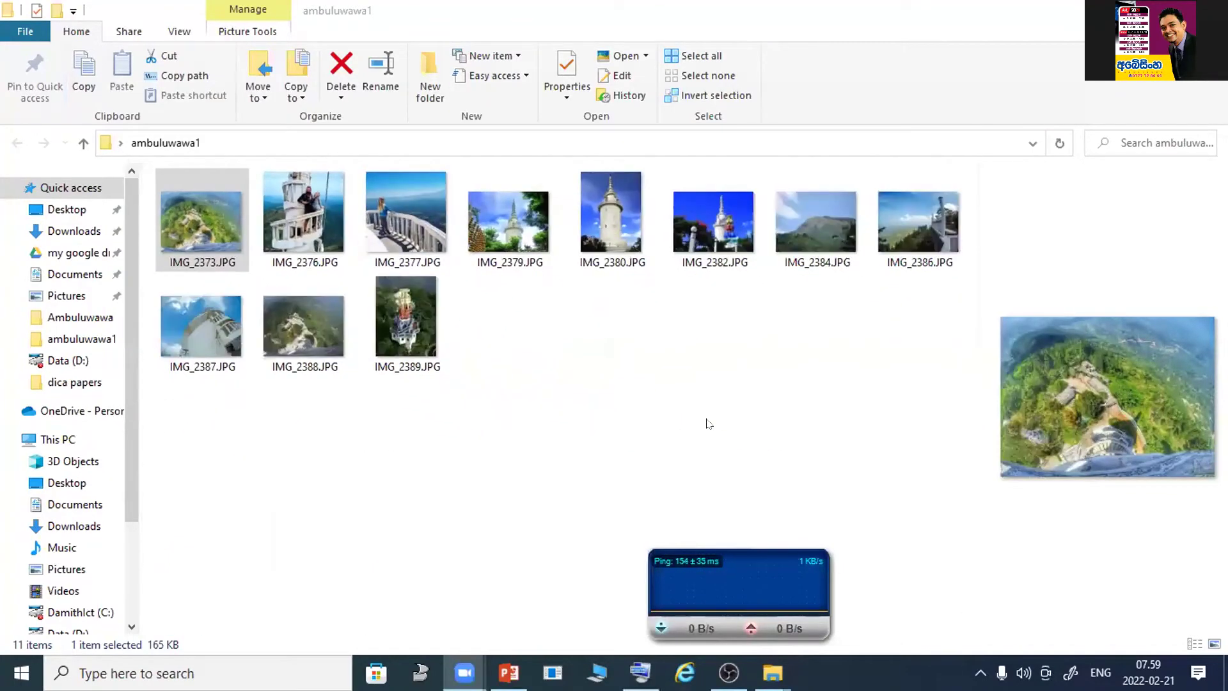
- Adjust the photo thumbnails in the ambuluwawa1 folder to a larger size
scroll(708, 423, "up", 2)
scroll(735, 439, "down", 2)
scroll(740, 438, "up", 1)
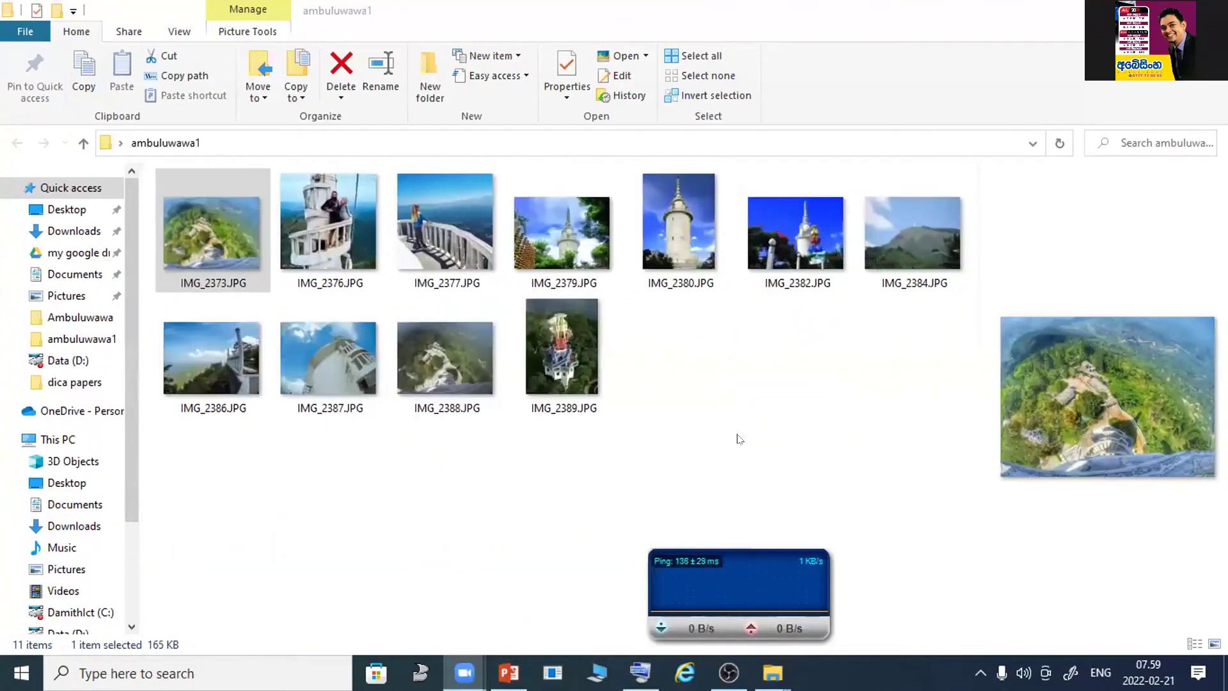
scroll(740, 438, "up", 2)
scroll(732, 440, "down", 3)
scroll(727, 440, "up", 1)
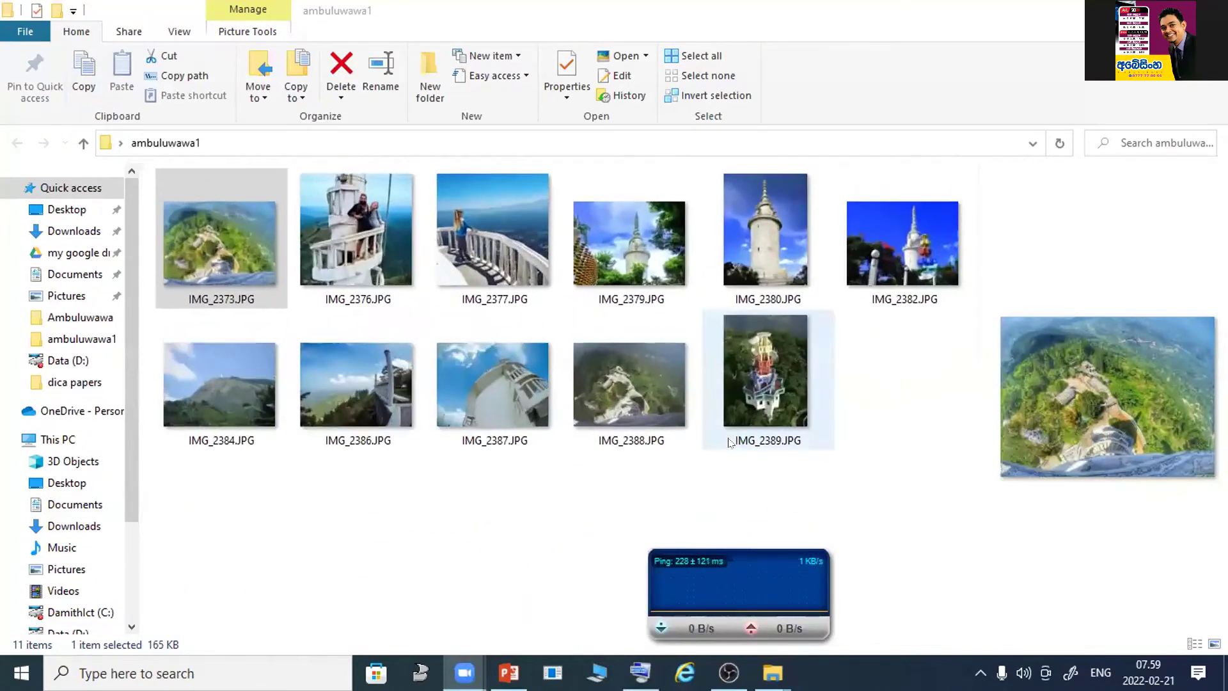
scroll(730, 443, "up", 1)
scroll(731, 443, "up", 1)
scroll(731, 442, "down", 1)
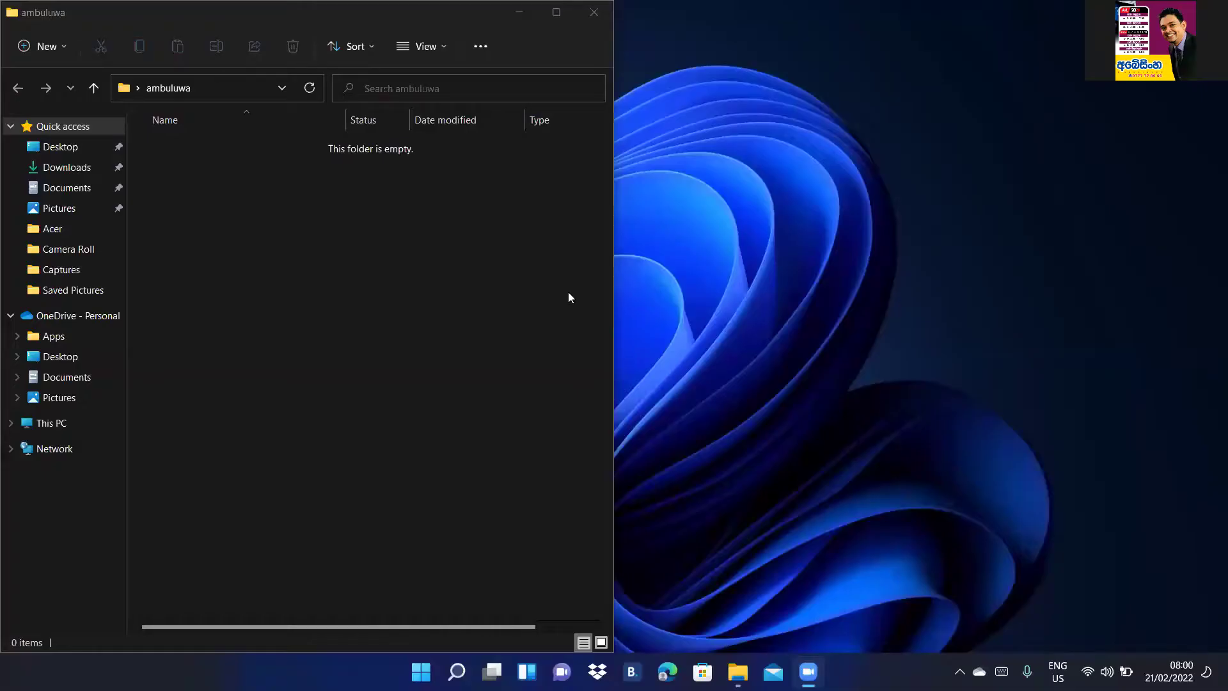
left_click(568, 297)
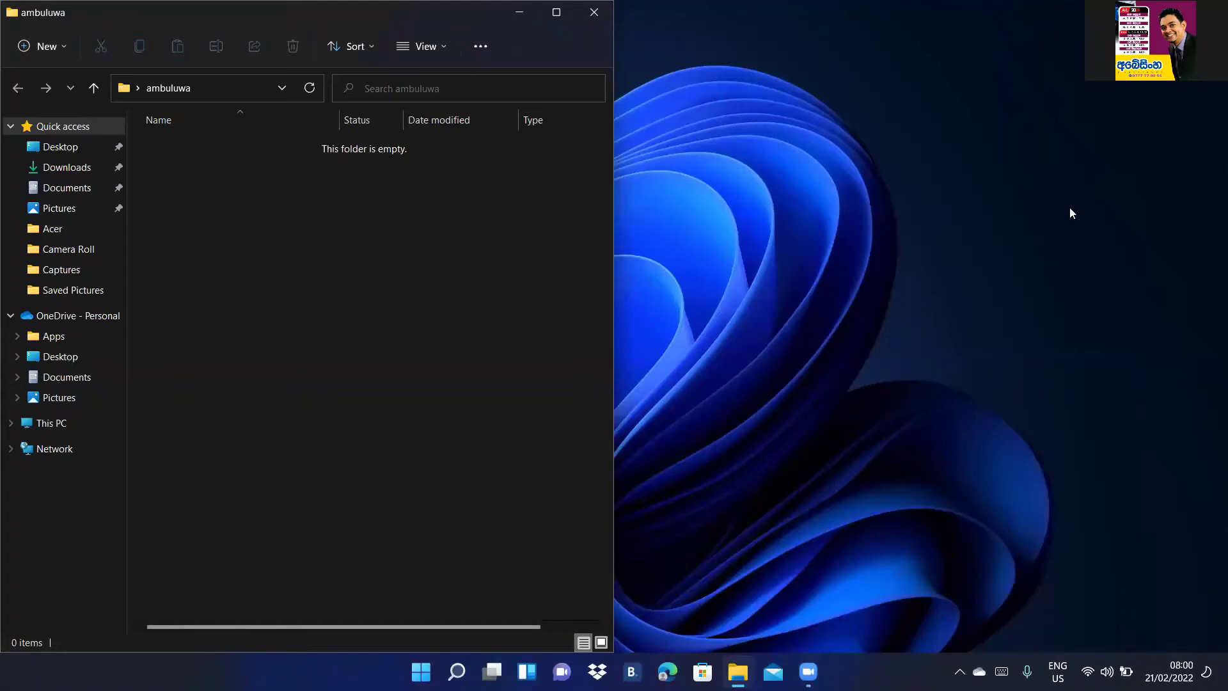
mouse_move(807, 672)
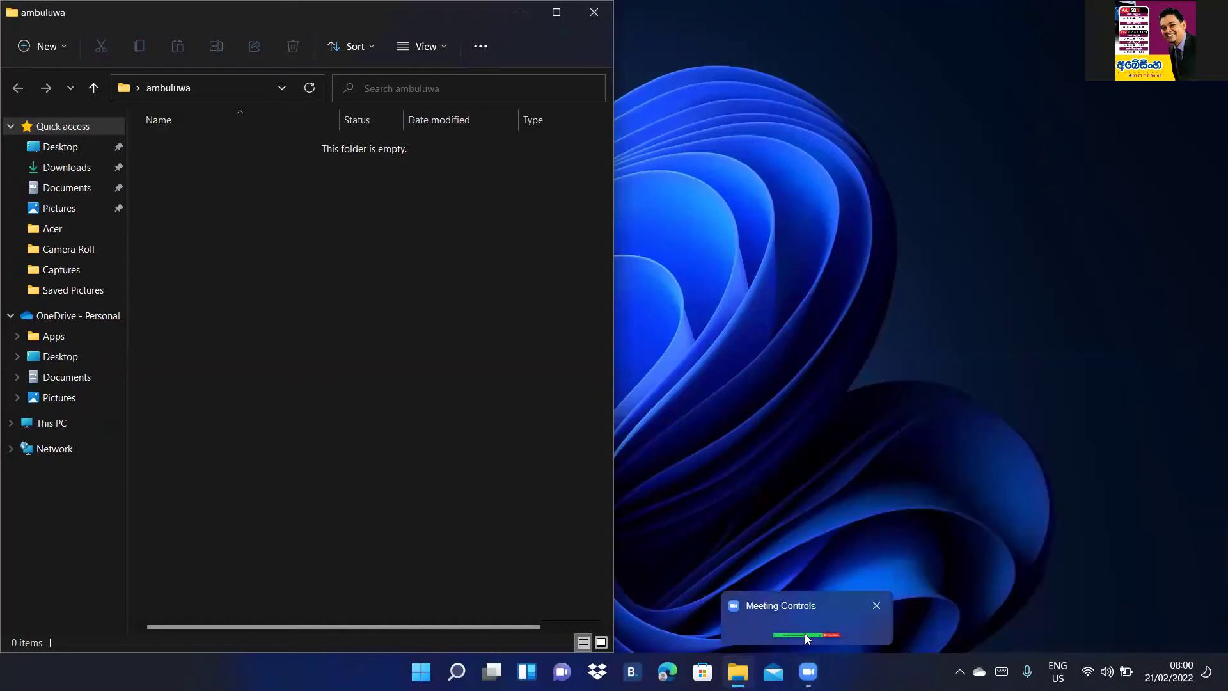
left_click(832, 608)
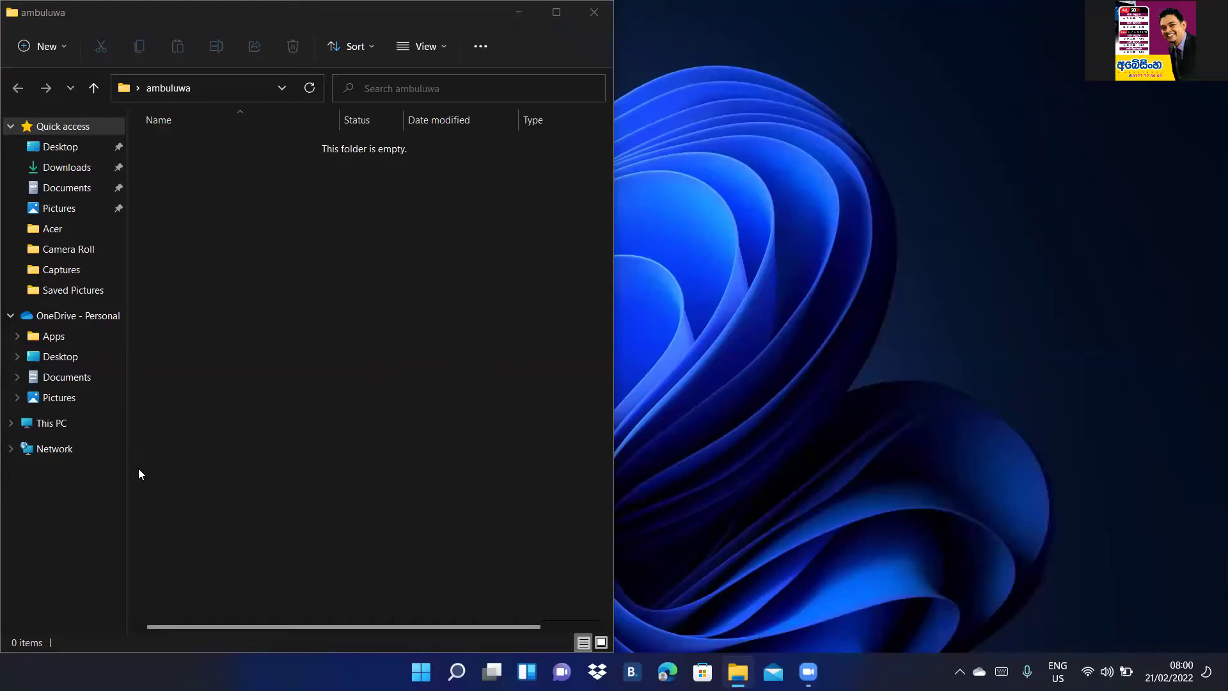
scroll(197, 414, "left", 1)
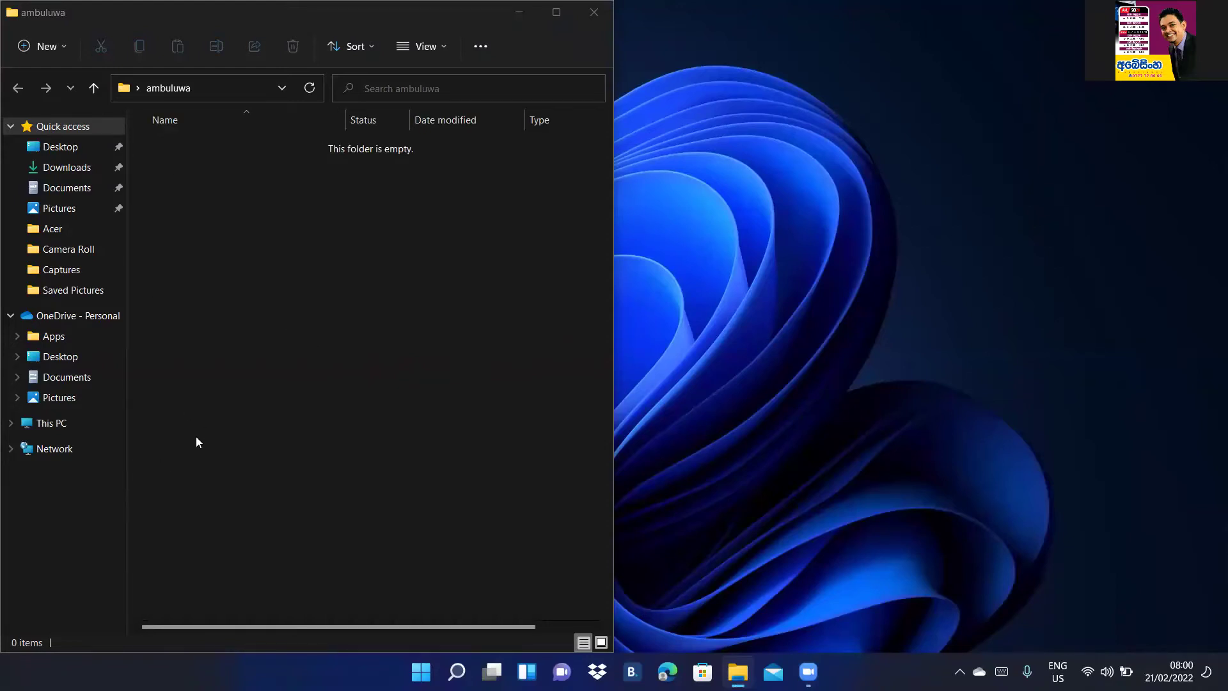
scroll(196, 441, "right", 5)
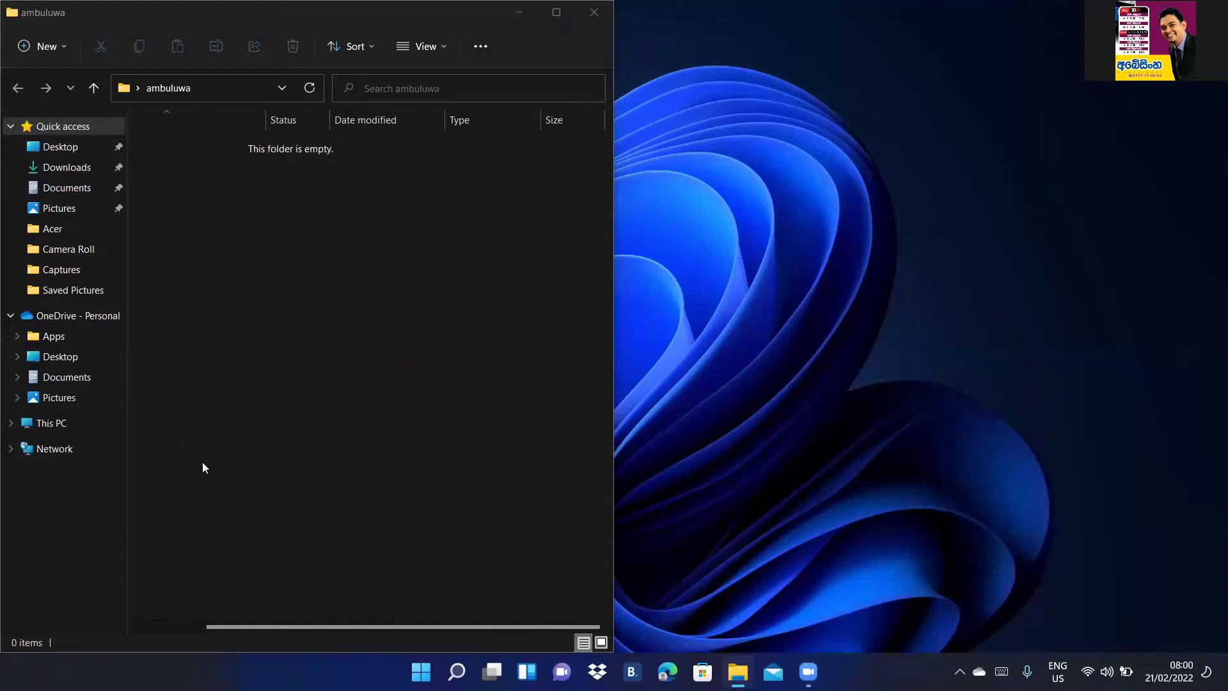
scroll(202, 467, "left", 5)
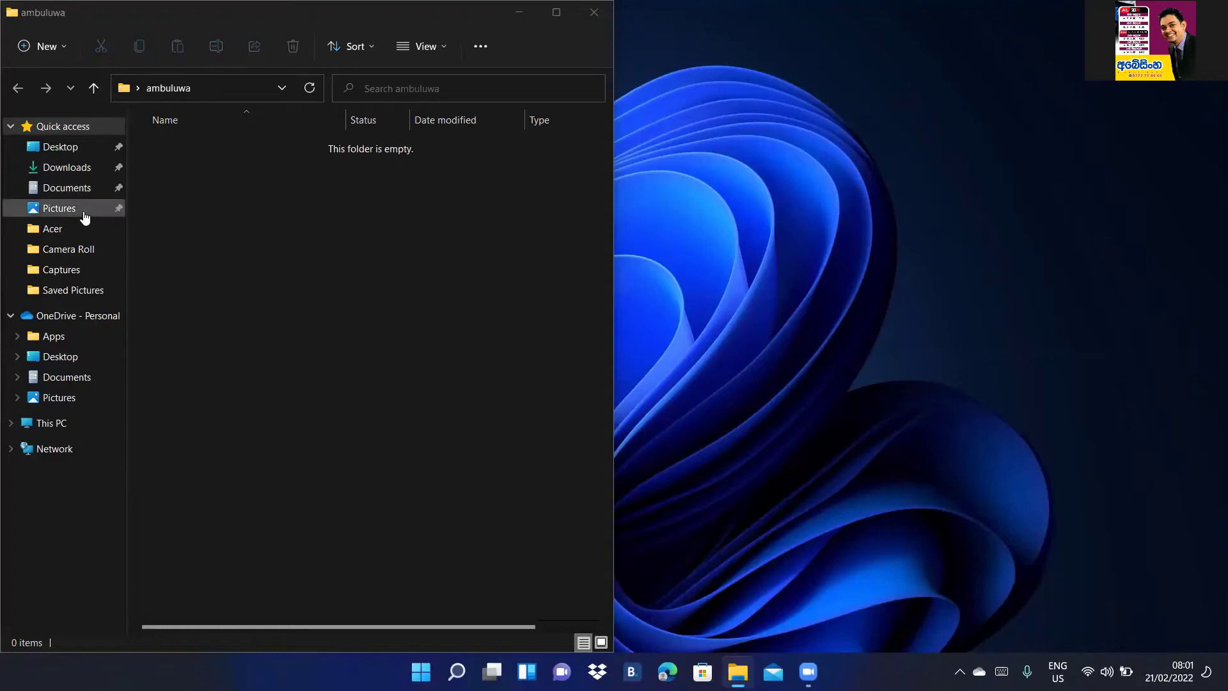
- Open the Downloads folder and look through its files down to the oldest entries
left_click(75, 176)
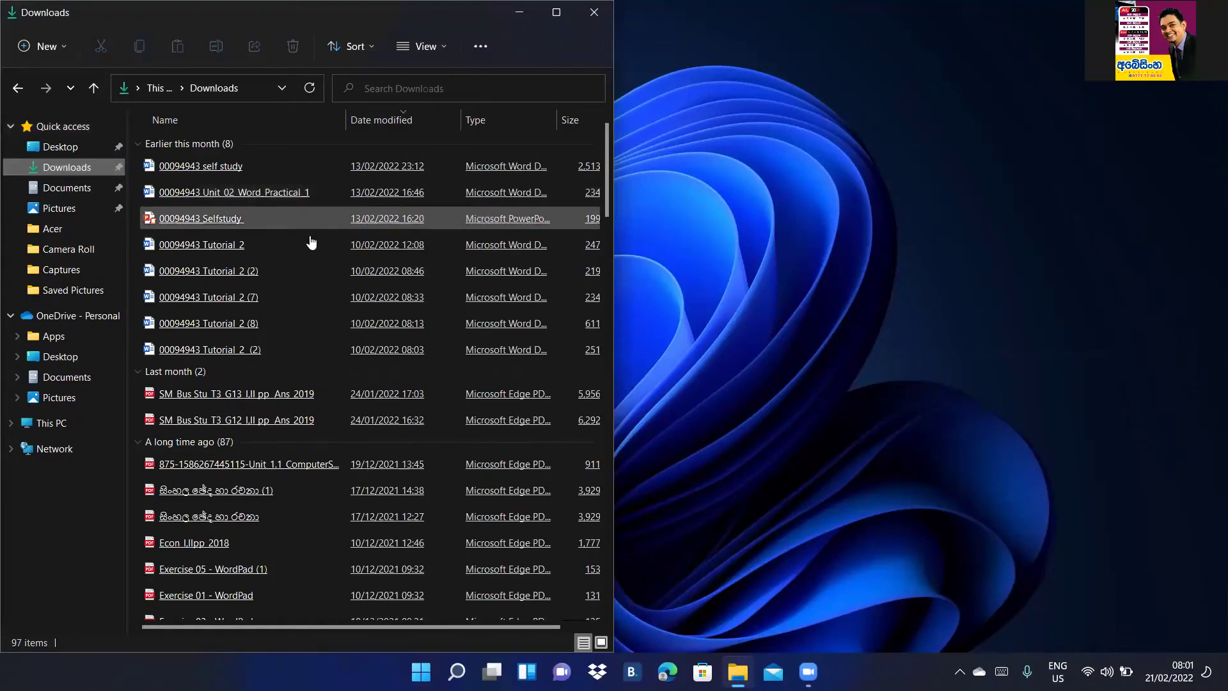
scroll(333, 376, "down", 5)
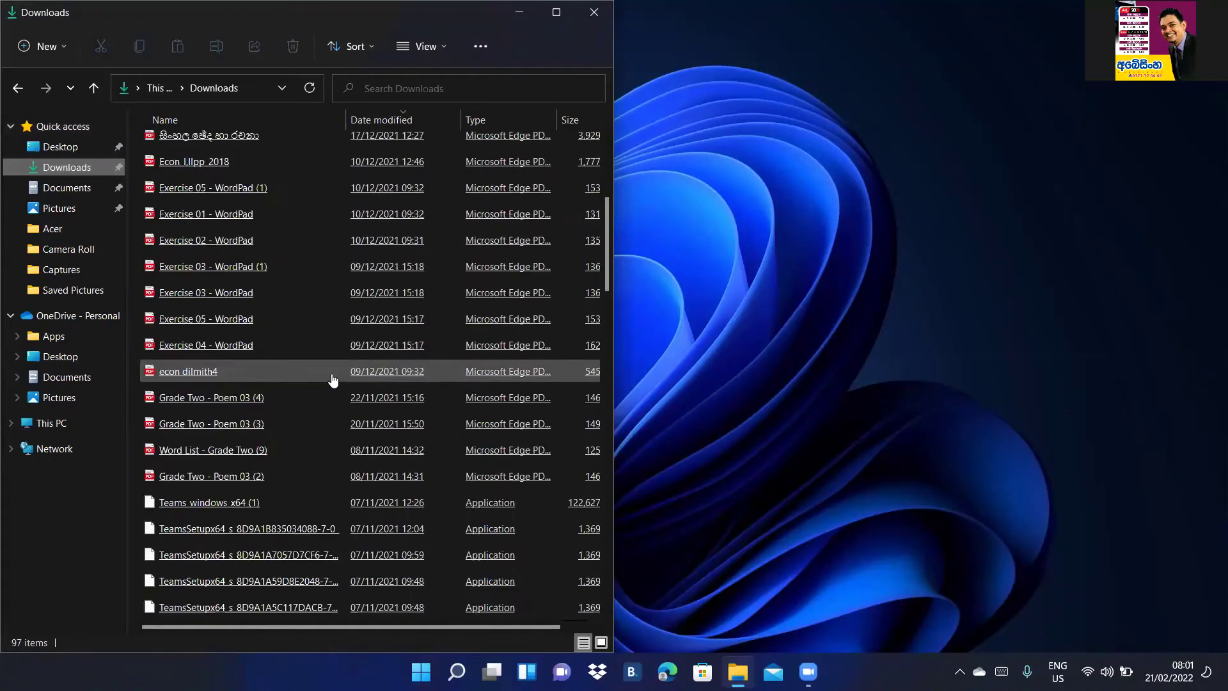
scroll(329, 382, "down", 5)
left_click(328, 377)
scroll(242, 625, "down", 2)
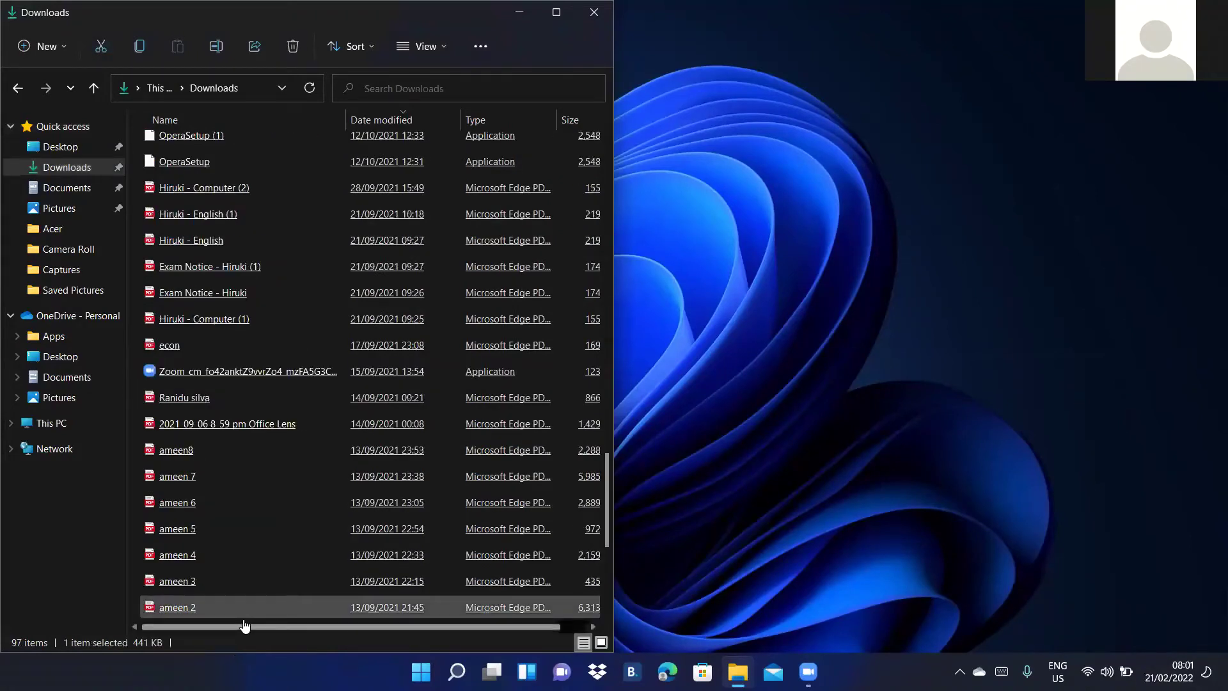
scroll(278, 531, "down", 4)
left_click(282, 580)
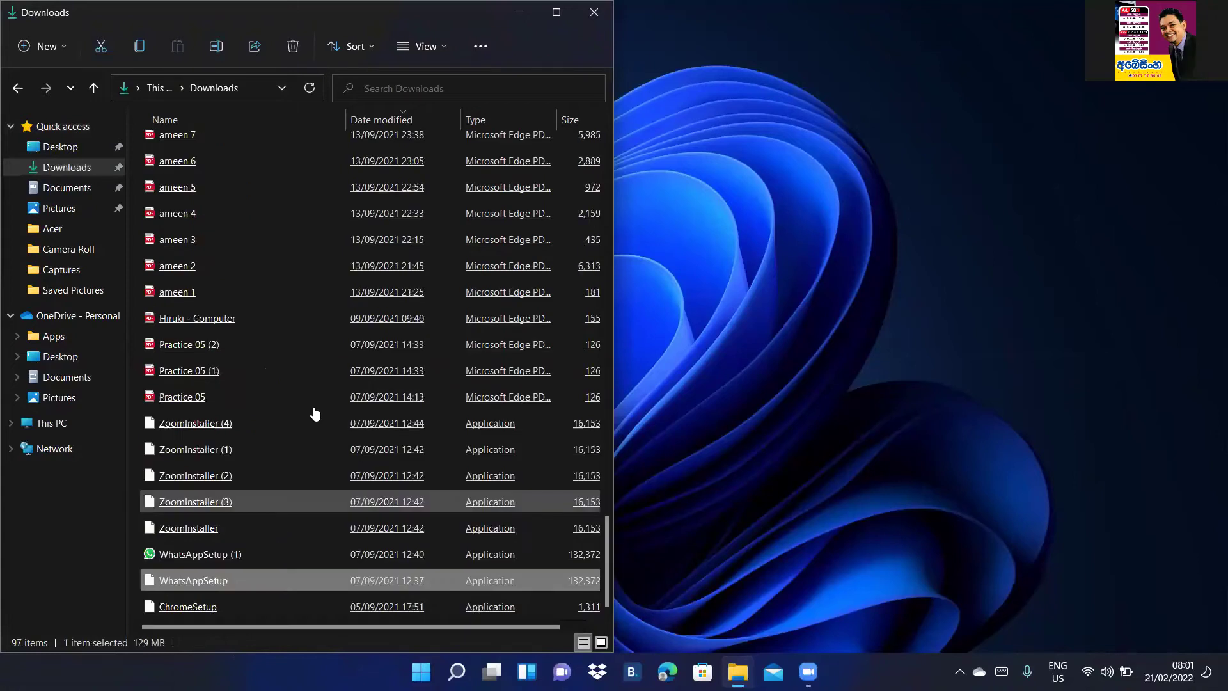
left_click(279, 500)
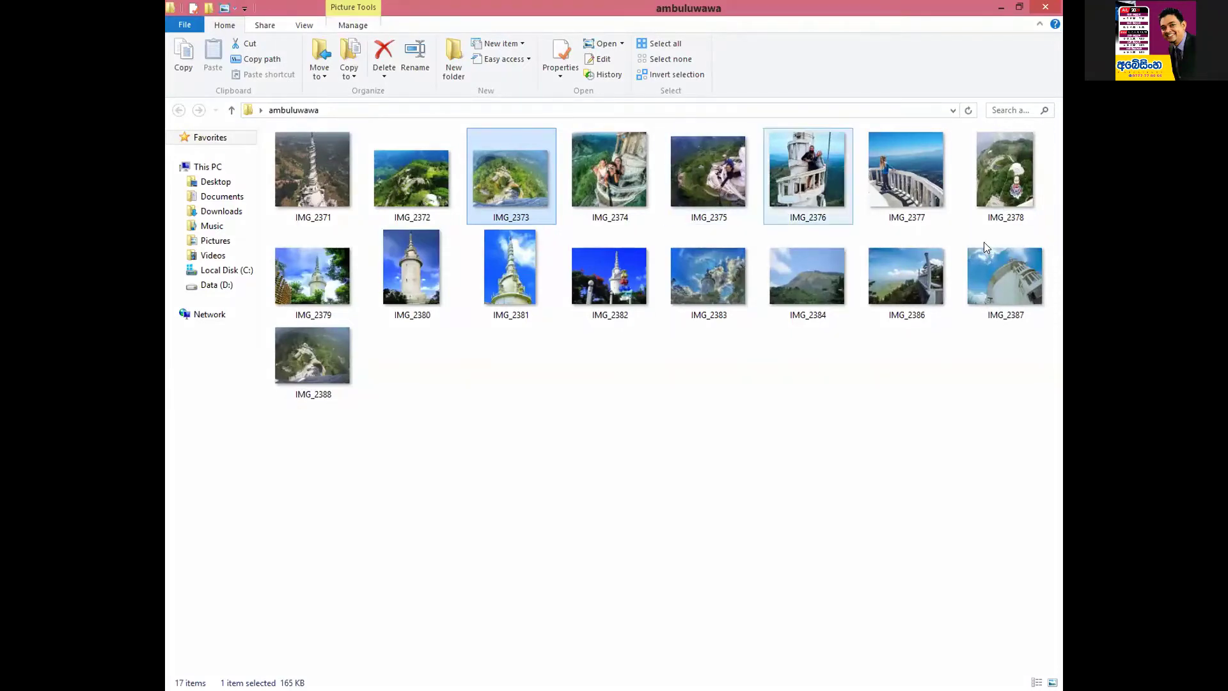
- Open the photo IMG_2387 in the ambuluwawa folder and restore the folder window to a smaller size
left_click(988, 287)
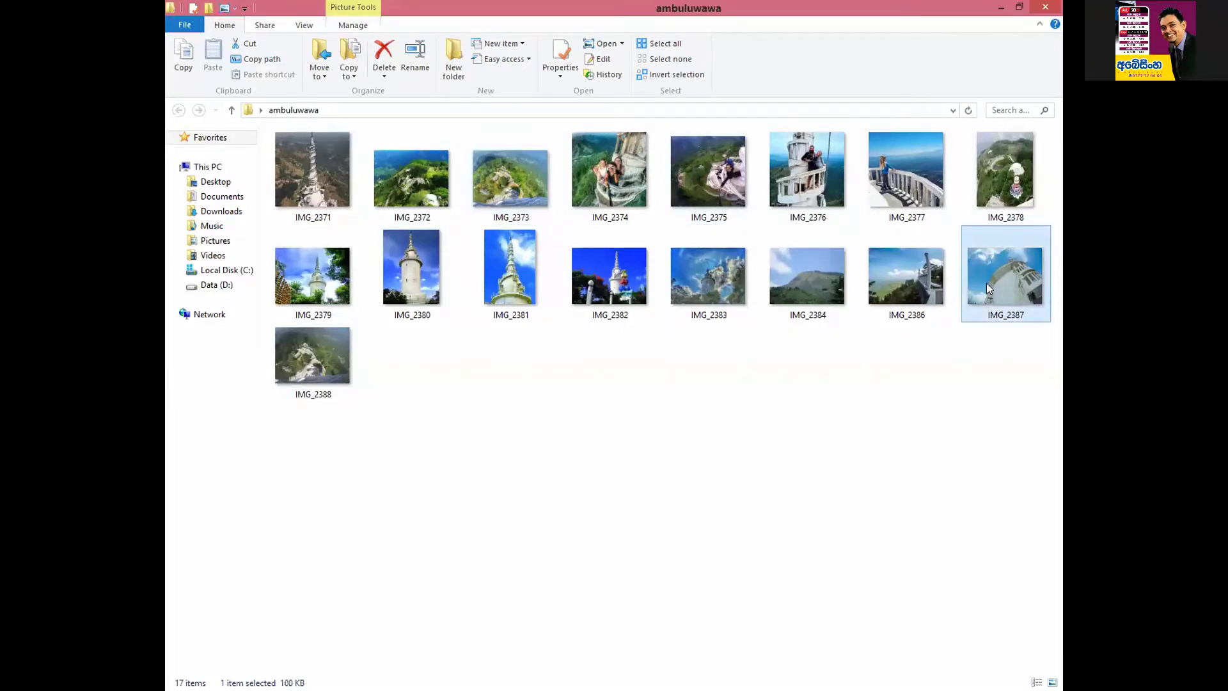
double_click(986, 284)
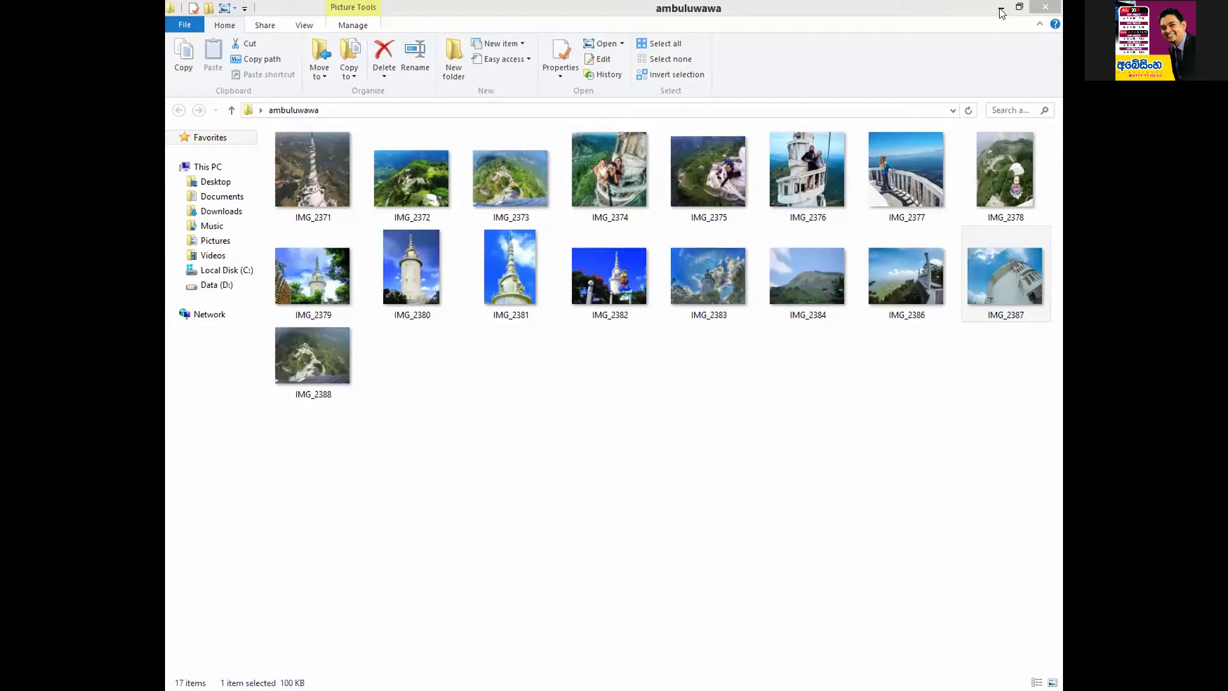
left_click(1020, 6)
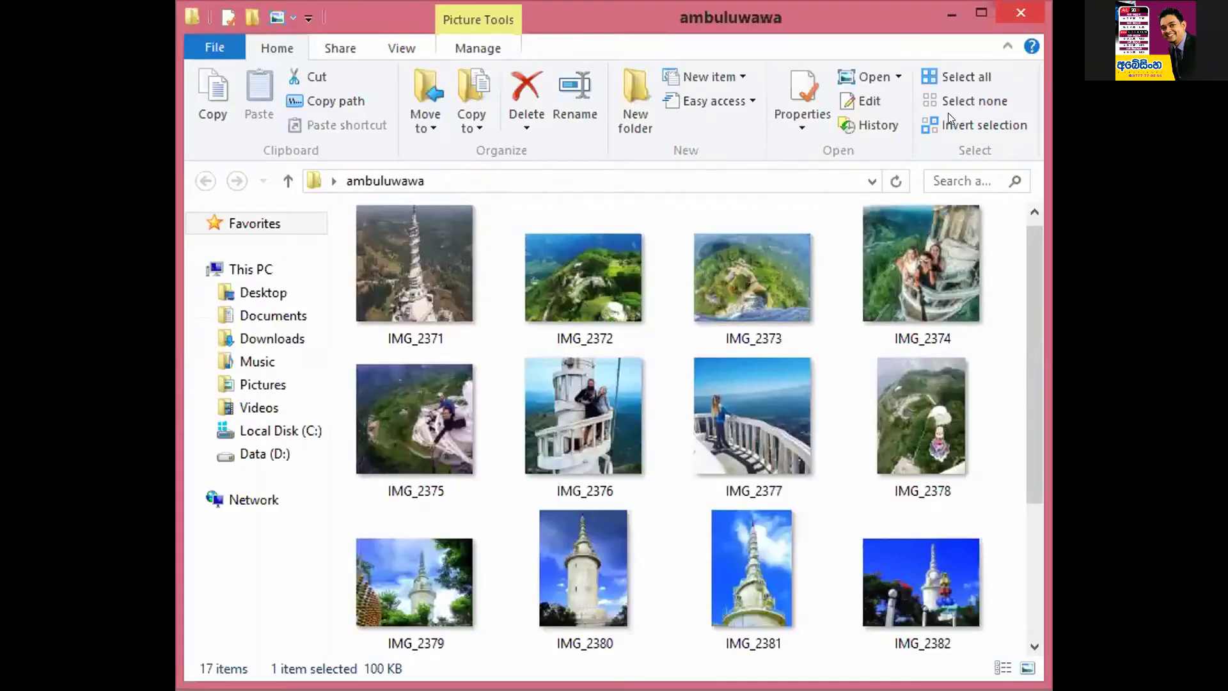
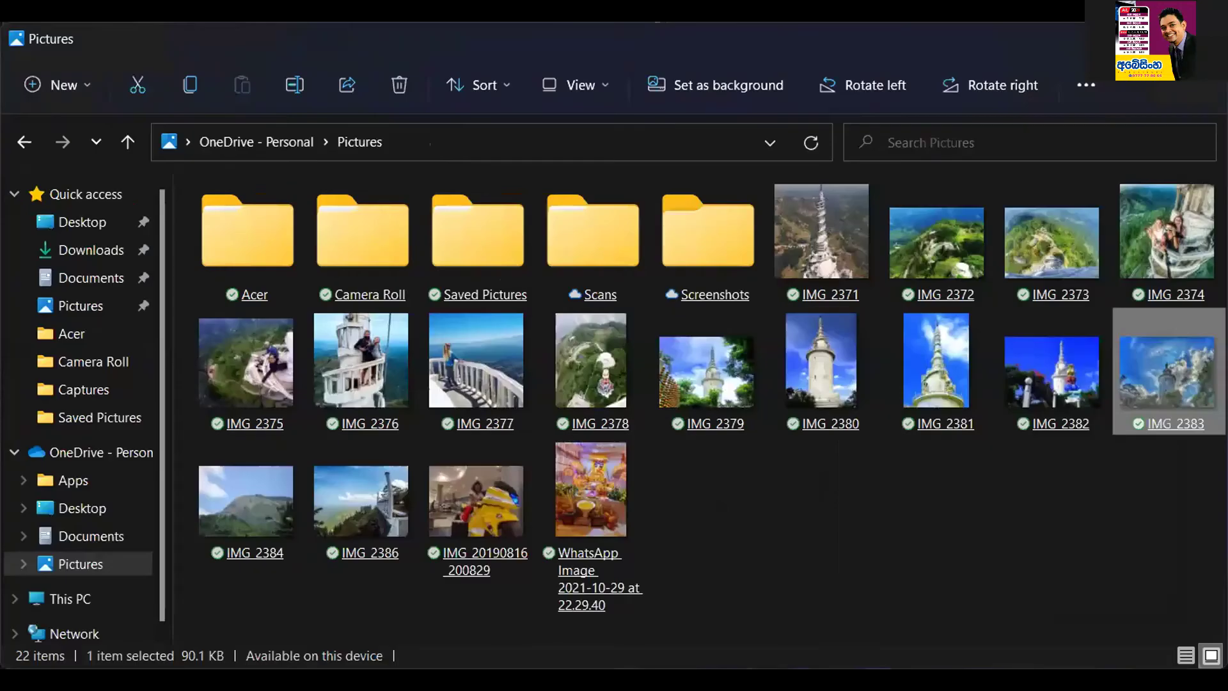
- Select IMG_2382, IMG_2381, IMG_2386, the Screenshots folder and IMG_2371 one at a time in the OneDrive Pictures folder
left_click(1046, 406)
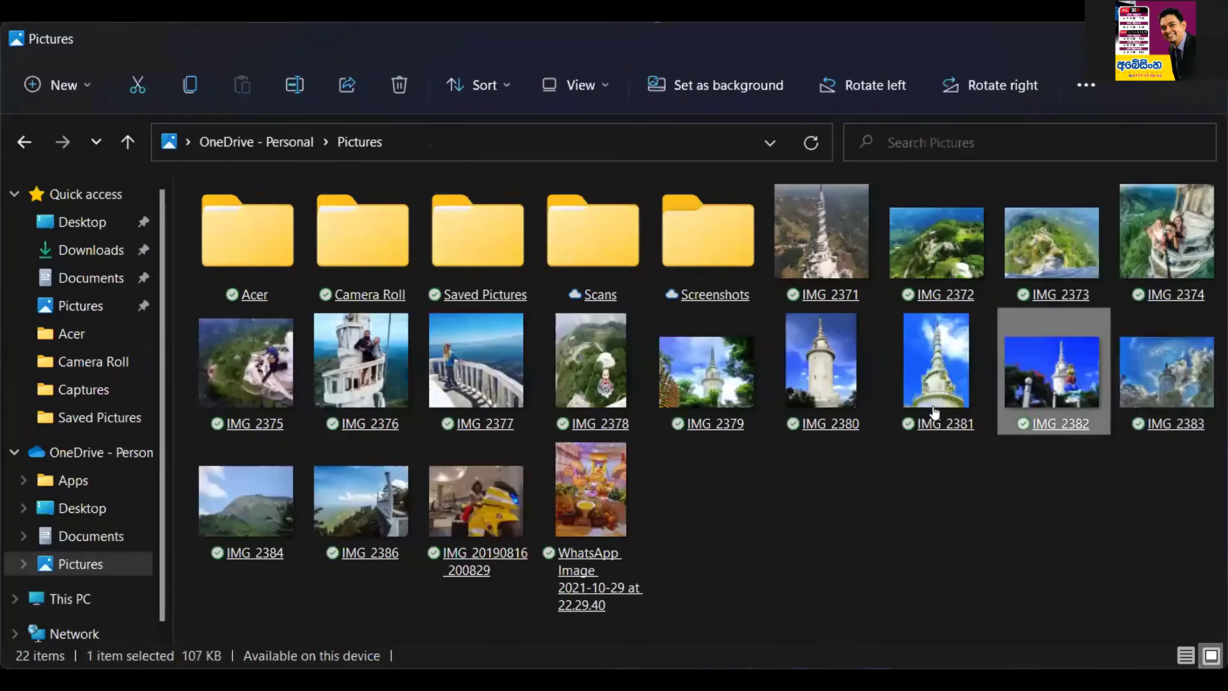
left_click(934, 409)
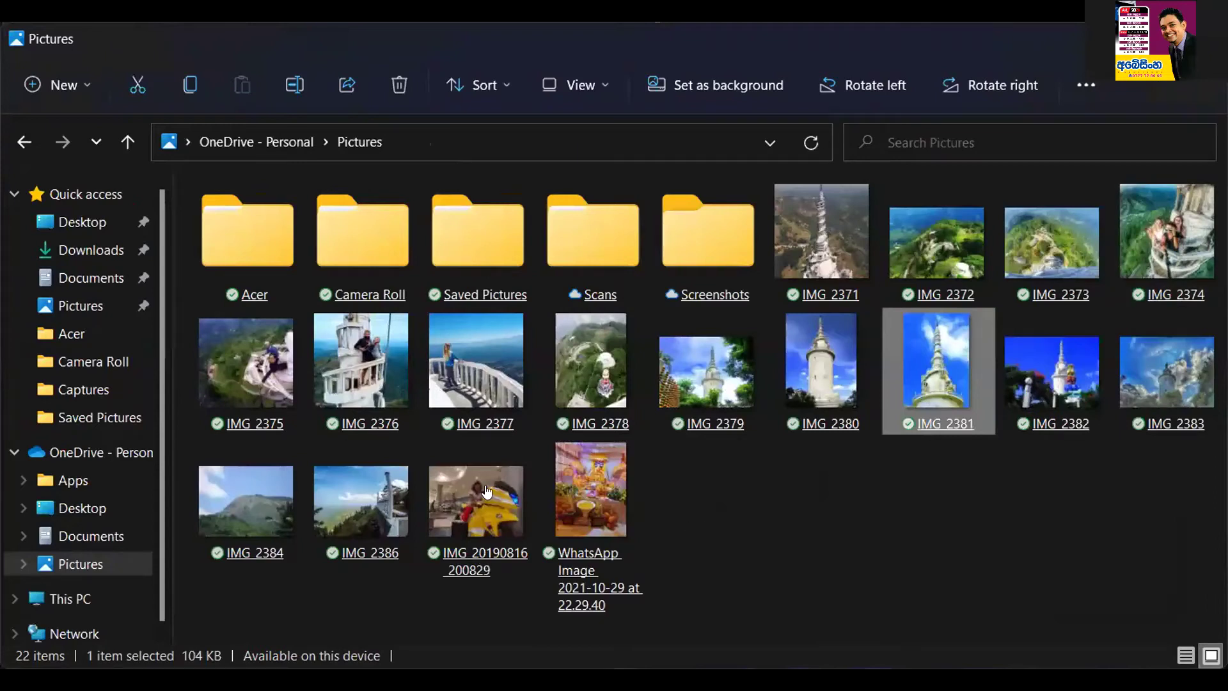
left_click(412, 502)
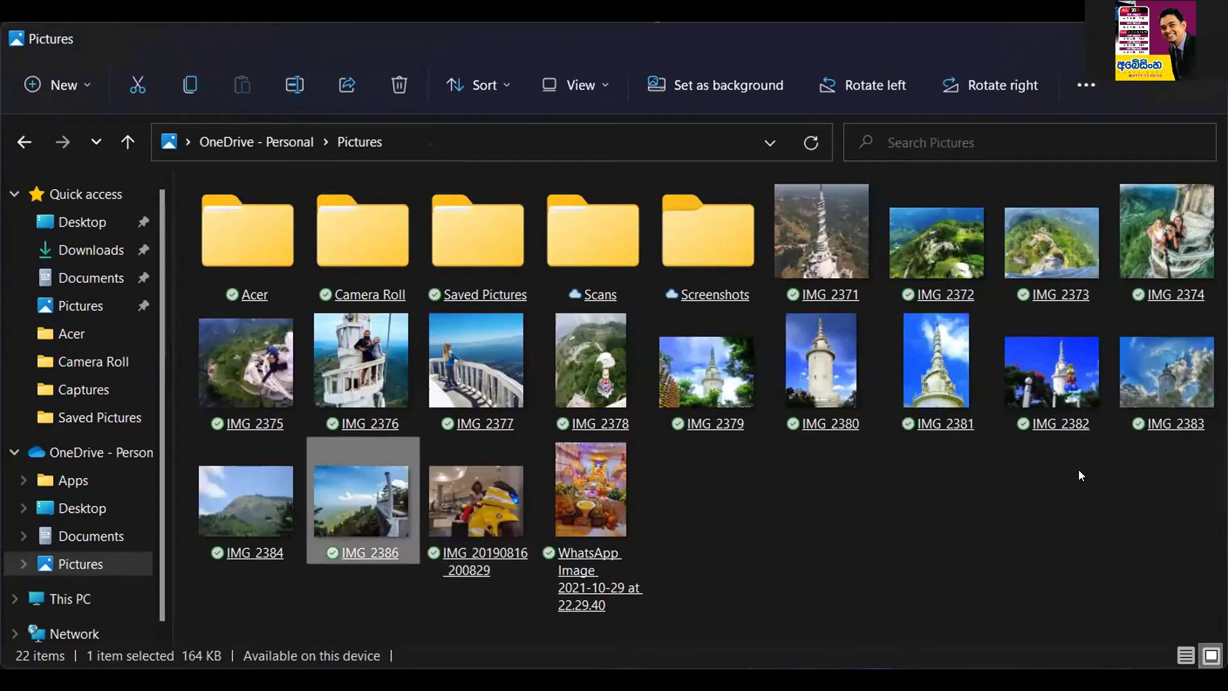
left_click(745, 282)
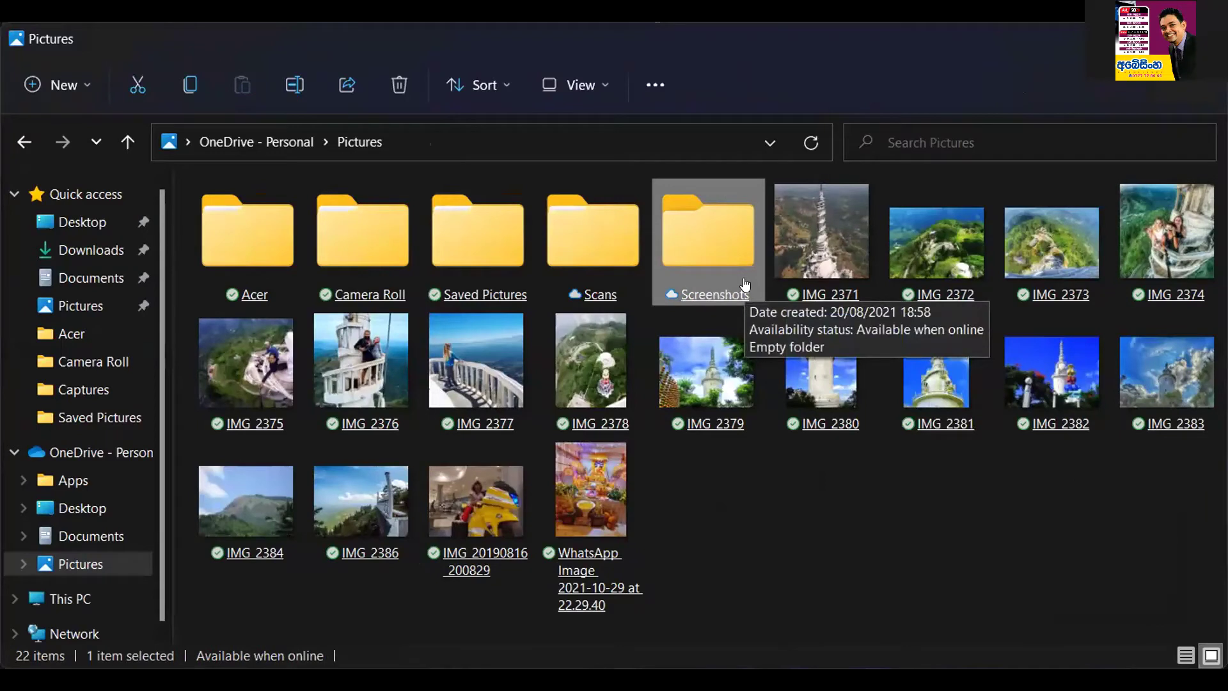
left_click(786, 255)
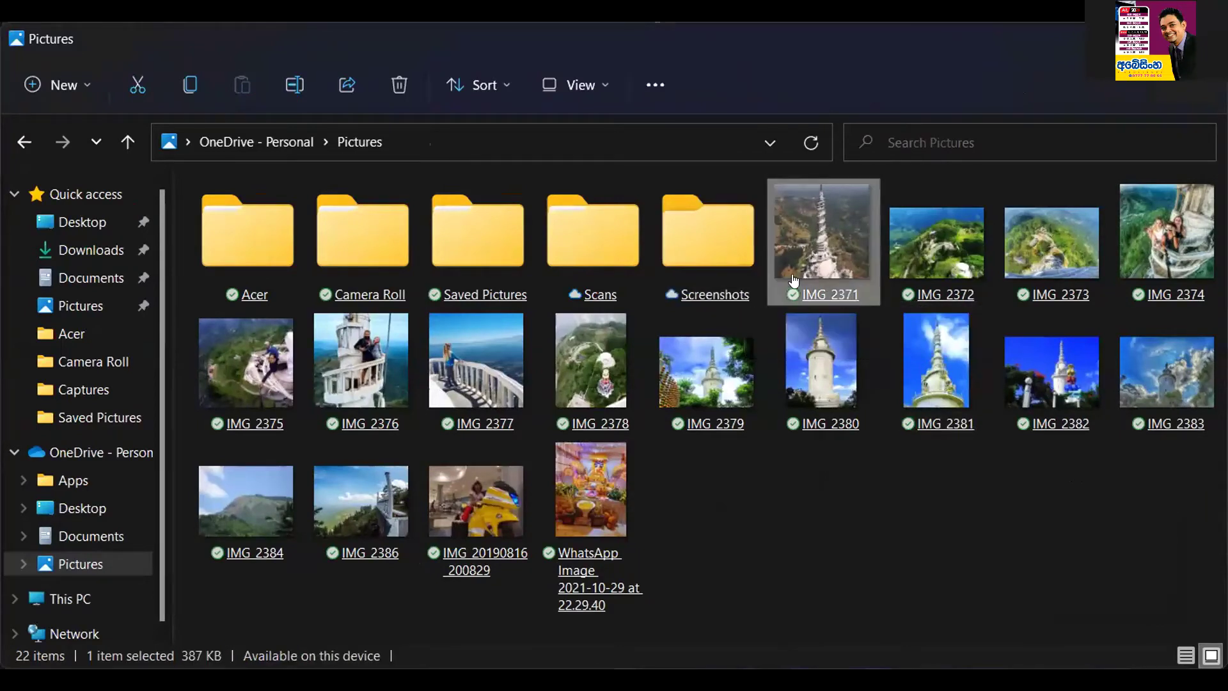
- Try to select several photos together in the Pictures folder, from IMG_2371 to IMG_2374
left_click(764, 250, "ctrl")
mouse_move(766, 249)
left_mouse_down()
mouse_move(1225, 295)
mouse_move(1226, 457)
mouse_move(674, 412)
mouse_move(313, 415)
mouse_move(186, 430)
mouse_move(189, 550)
mouse_move(550, 534)
mouse_move(659, 505)
mouse_move(786, 359)
mouse_move(1226, 308)
mouse_move(1227, 182)
mouse_move(1227, 436)
mouse_move(1226, 248)
left_mouse_up()
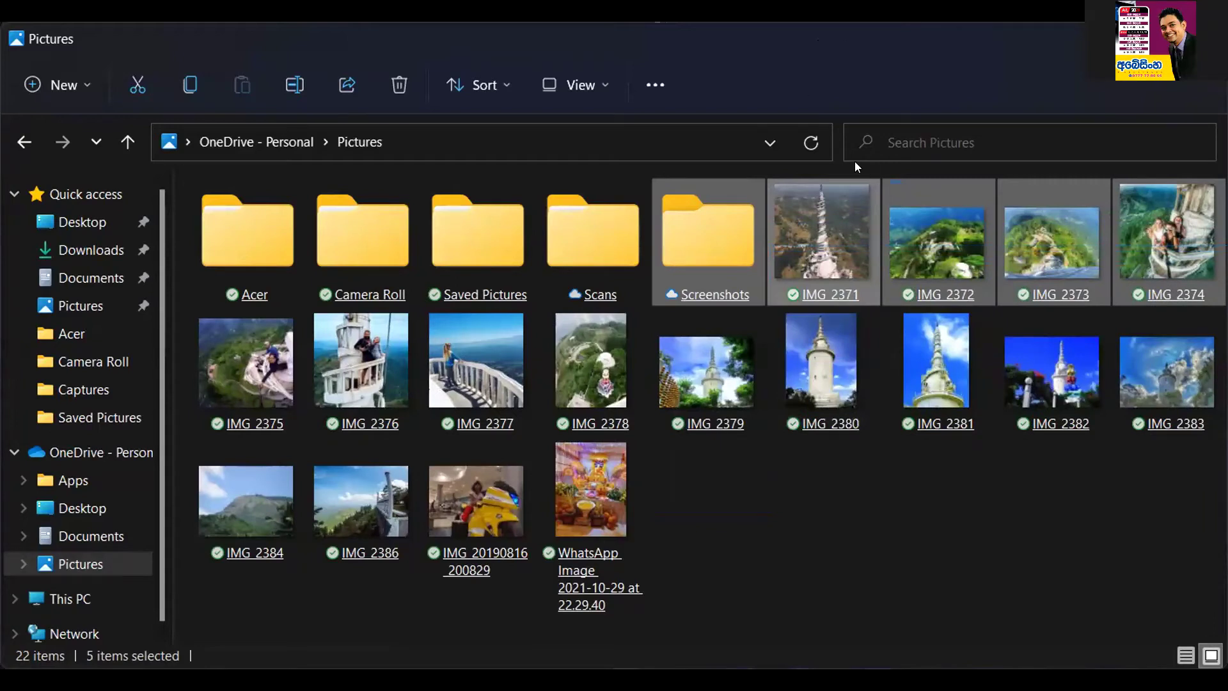
left_click(781, 192, "ctrl")
left_click_drag(895, 216, 897, 308)
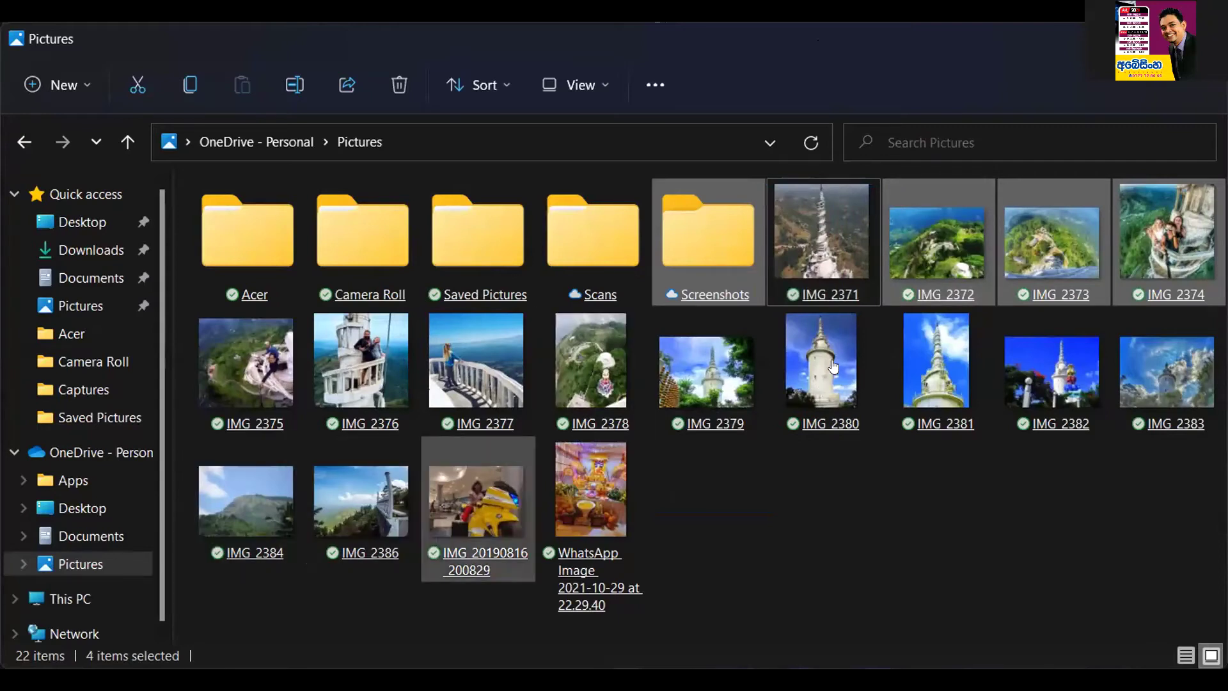
- Replace the multiple selection with IMG_2380 alone and open the photo IMG_2371
left_click(782, 330)
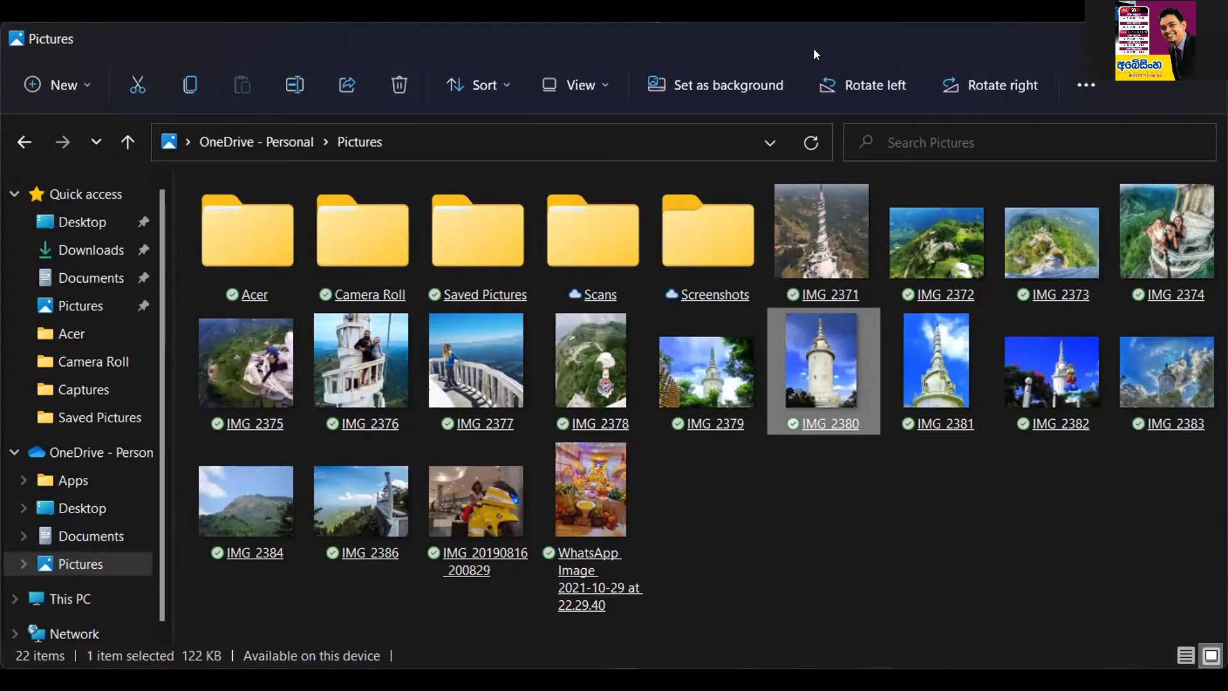
left_click(823, 230)
double_click(823, 230)
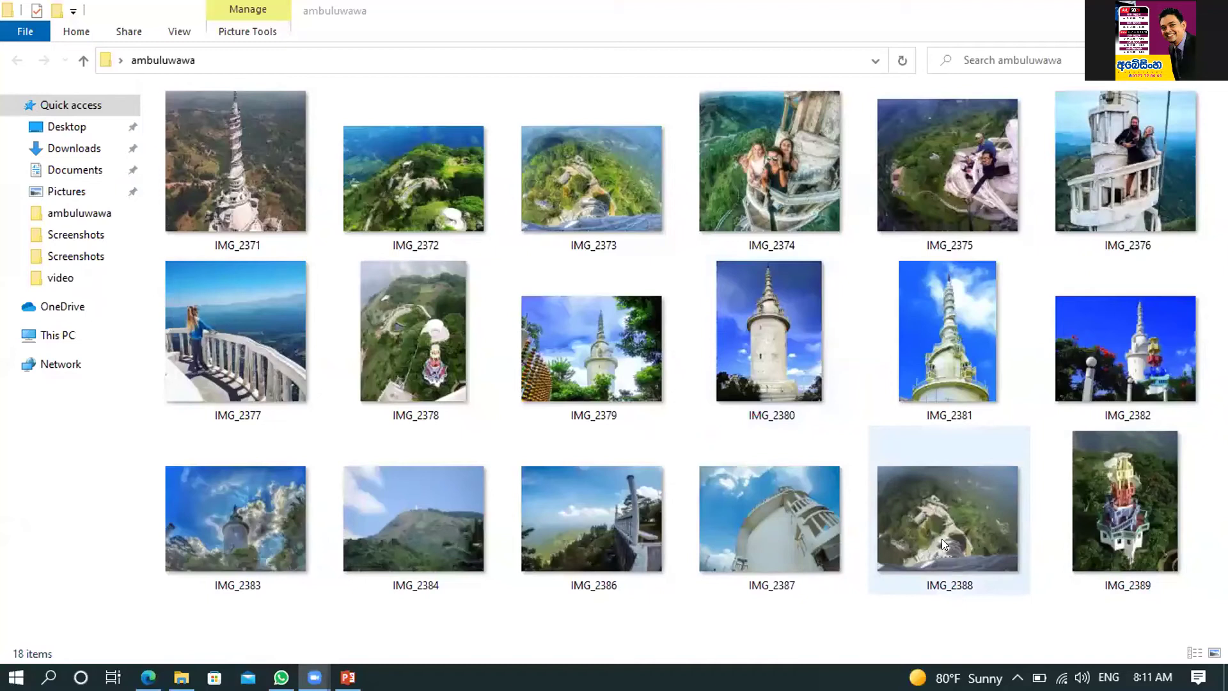
- Select the photos IMG_2381, IMG_2377, IMG_2376, IMG_2386 and IMG_2384 together in the ambuluwawa folder
left_click(940, 353)
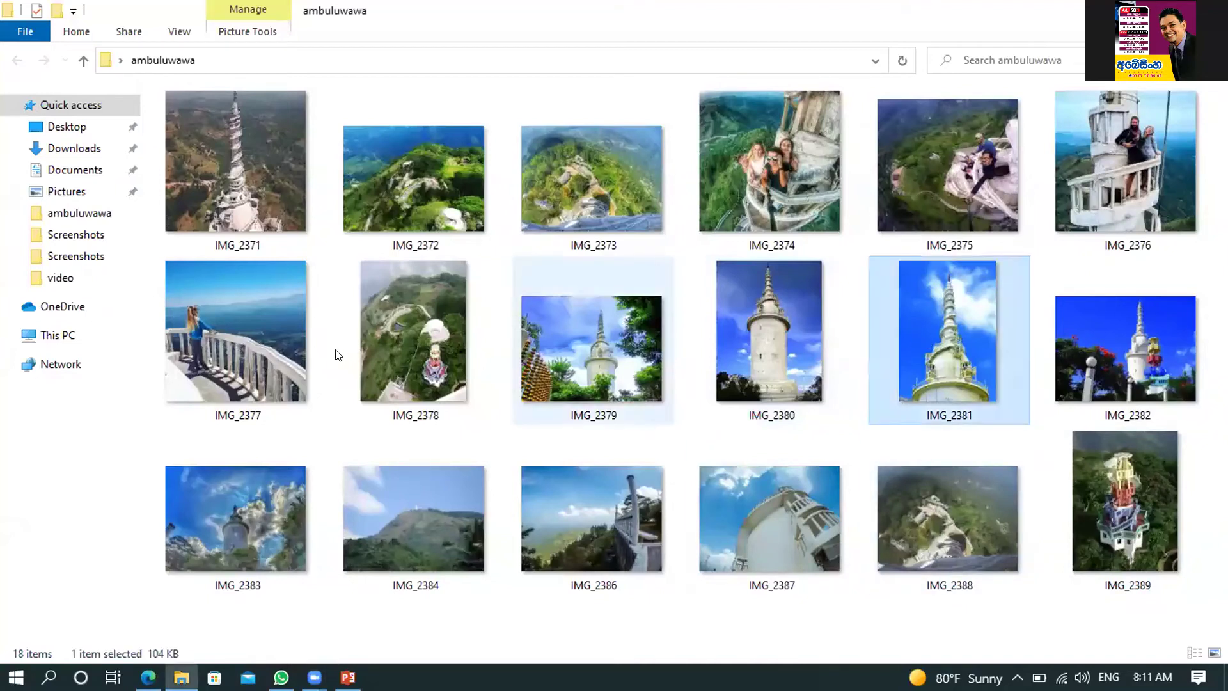
left_click(285, 282, "ctrl")
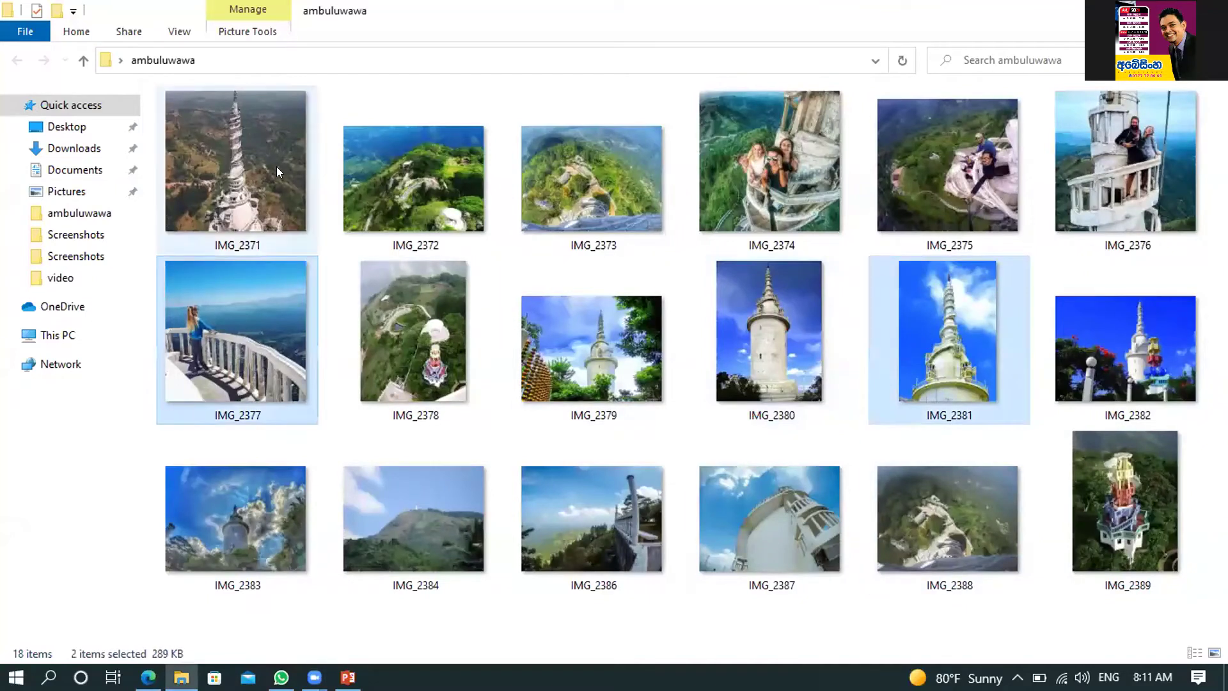
left_click(1071, 184, "ctrl")
left_click(607, 495, "ctrl")
left_click(368, 507, "ctrl")
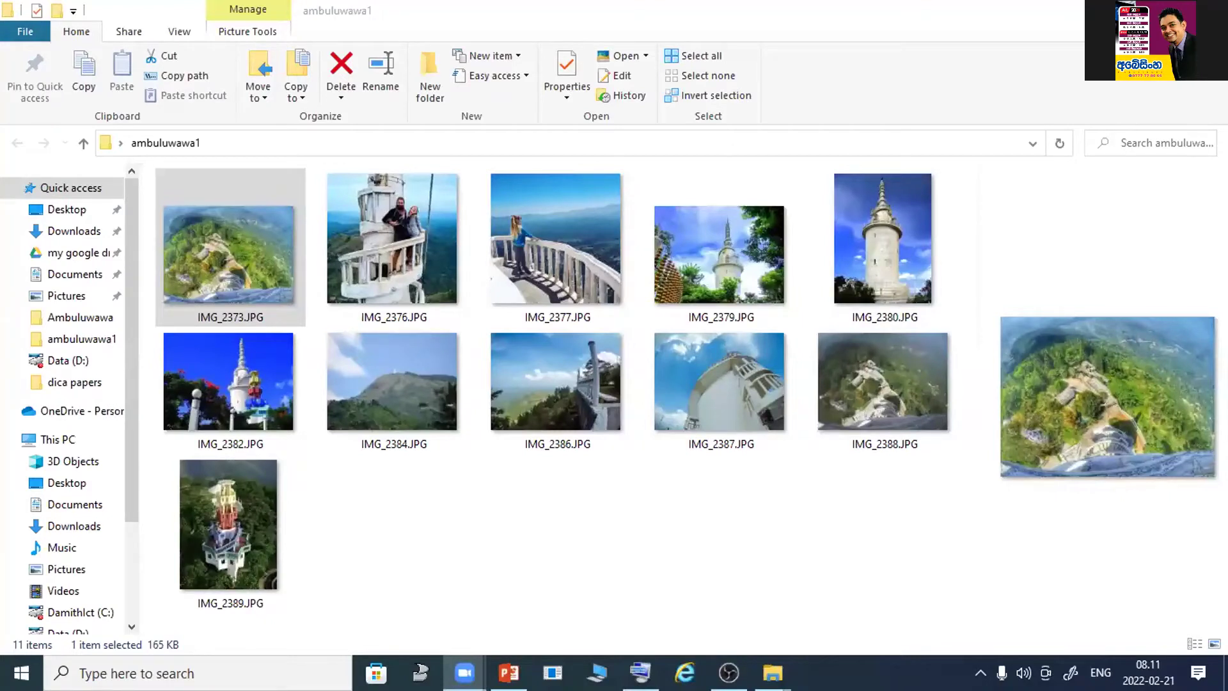
- Restore the ambuluwawa1 folder window to a smaller size and minimize the presentation behind it to reveal the desktop
left_click(1029, 254)
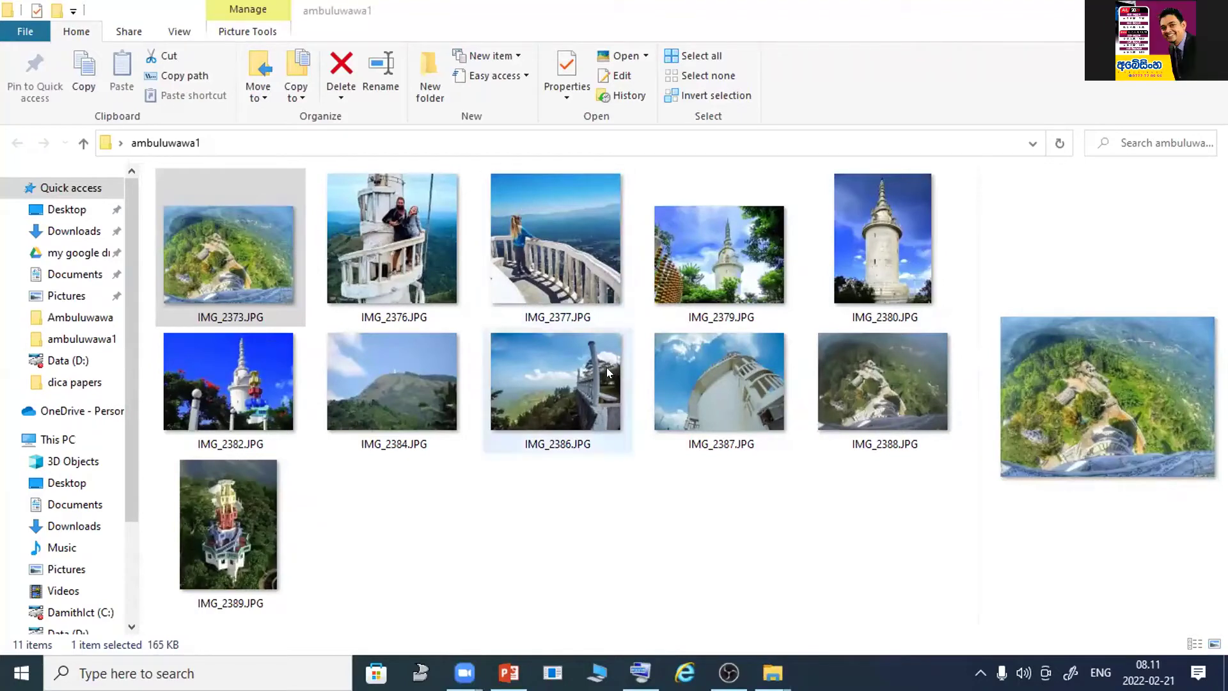
left_click(1184, 10)
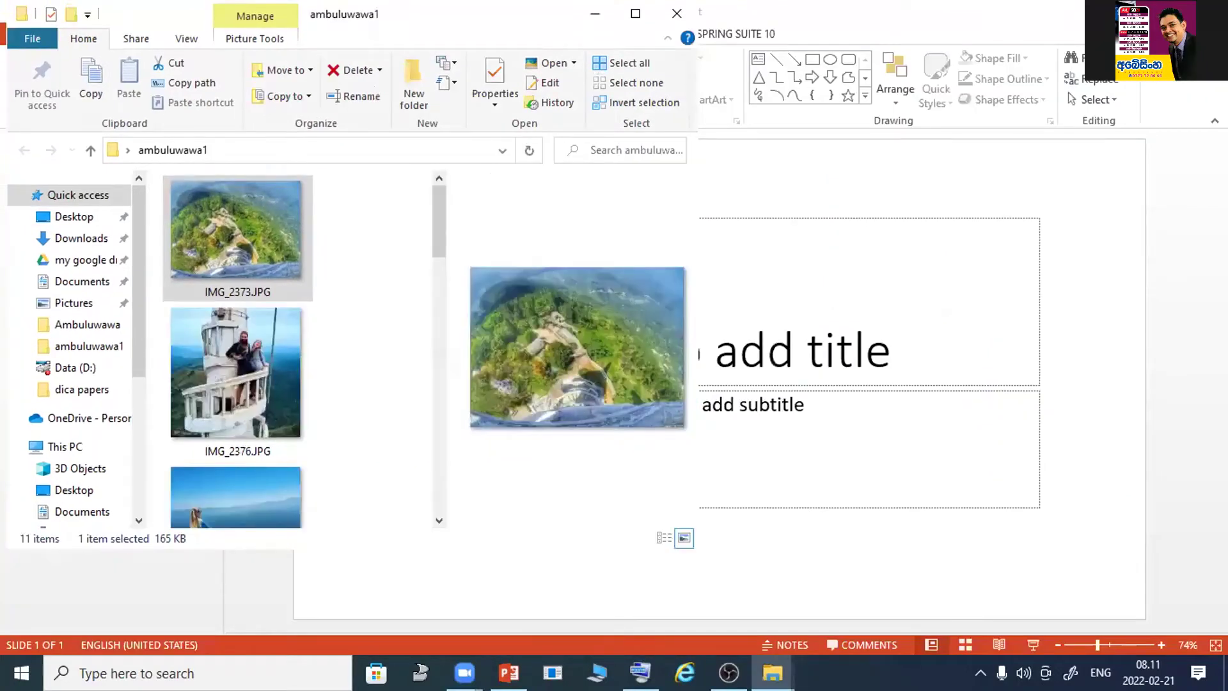
left_click(1154, 9)
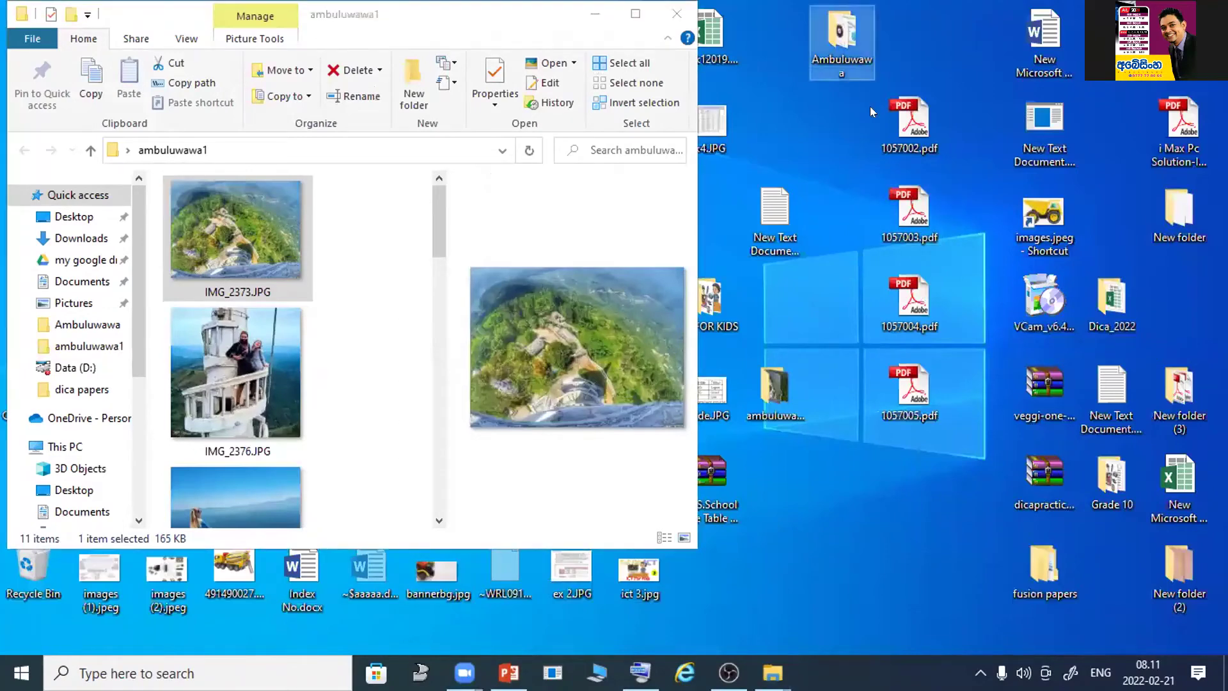
- Move the ambuluwawa1 folder on the desktop to below 1057005.pdf and minimize its open window
left_click_drag(780, 380, 913, 481)
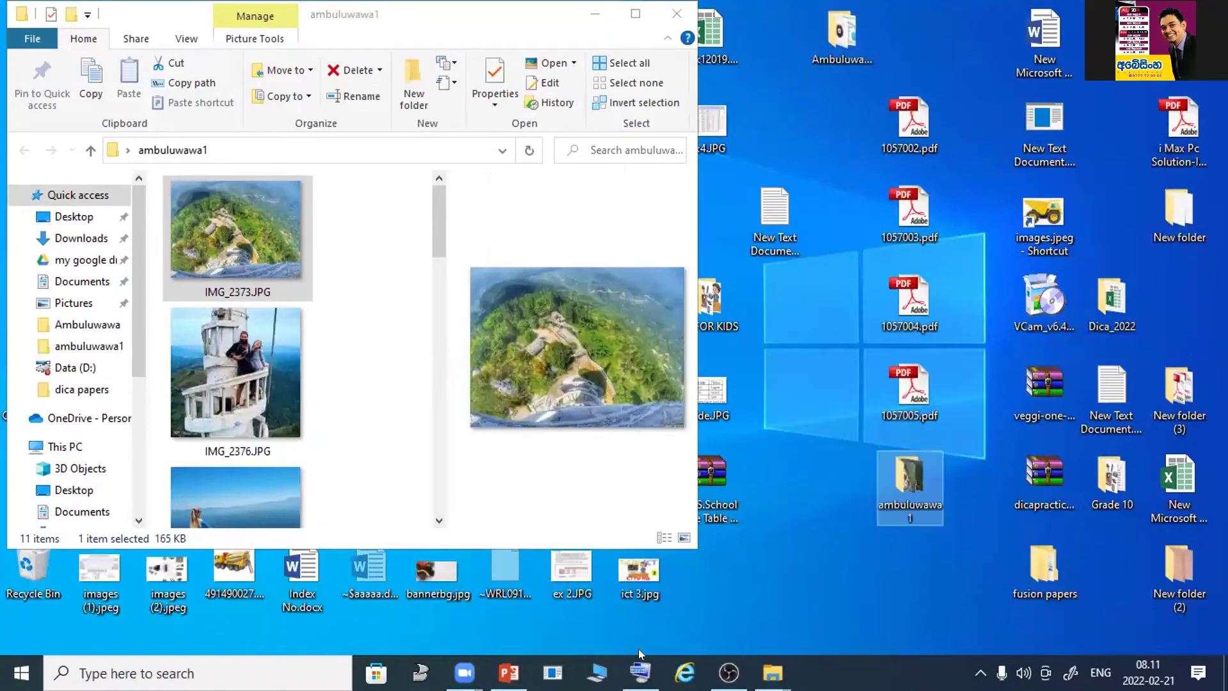
left_click(595, 13)
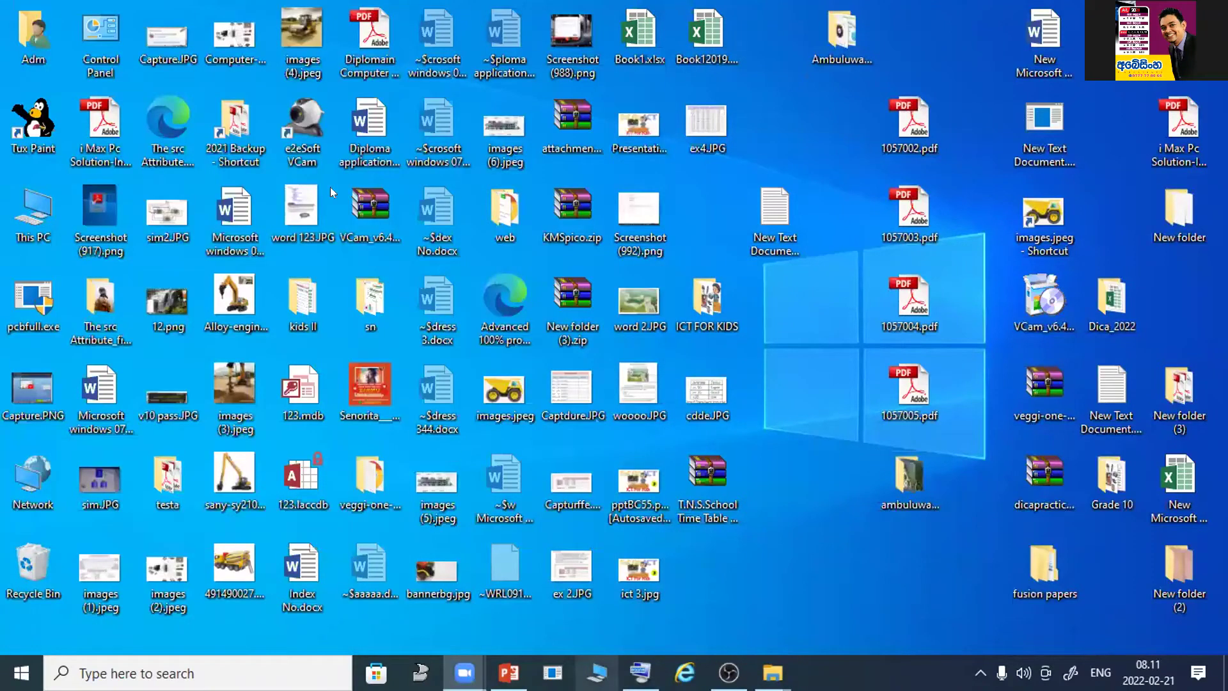
- Switch to File Explorer's Quick access and open the recent photo IMG_2386 for viewing, returning to the file list
key("alt+Tab")
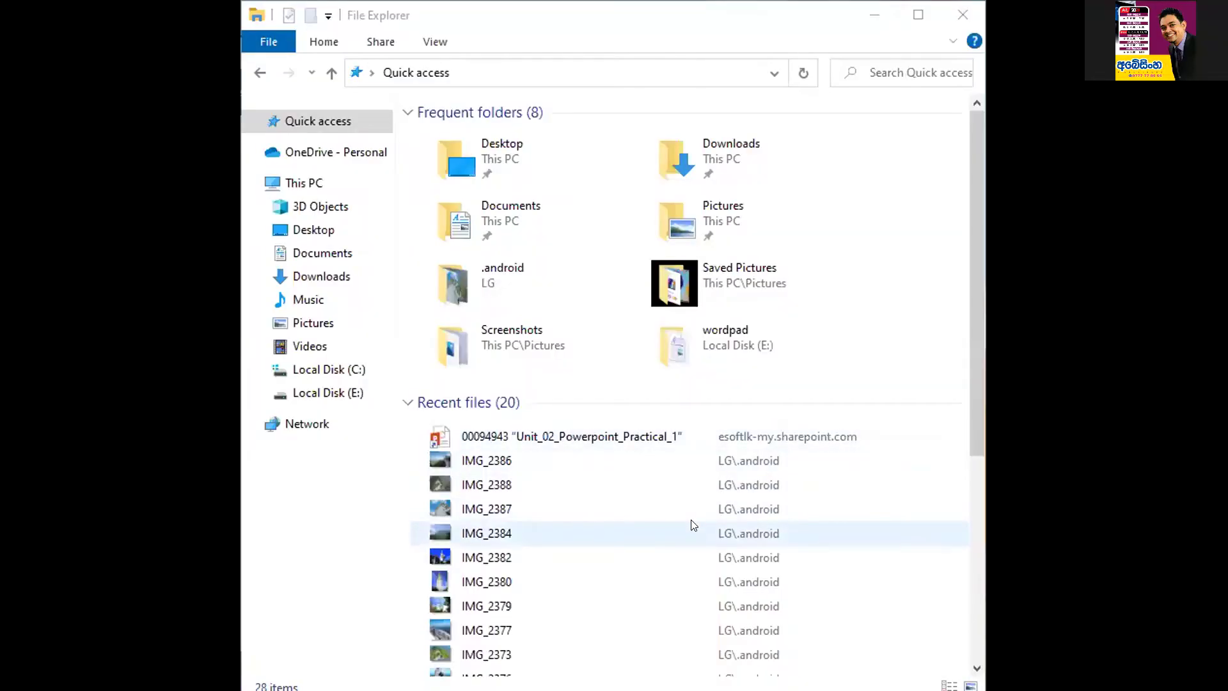
scroll(691, 524, "down", 2)
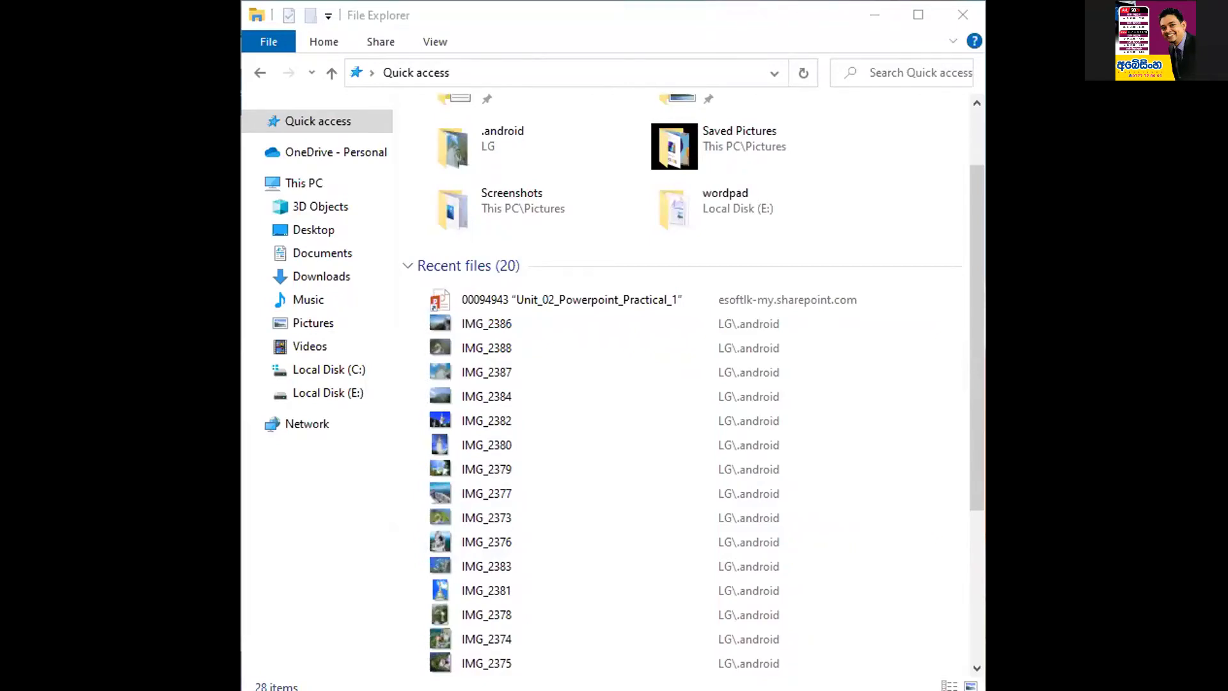
left_click(484, 320)
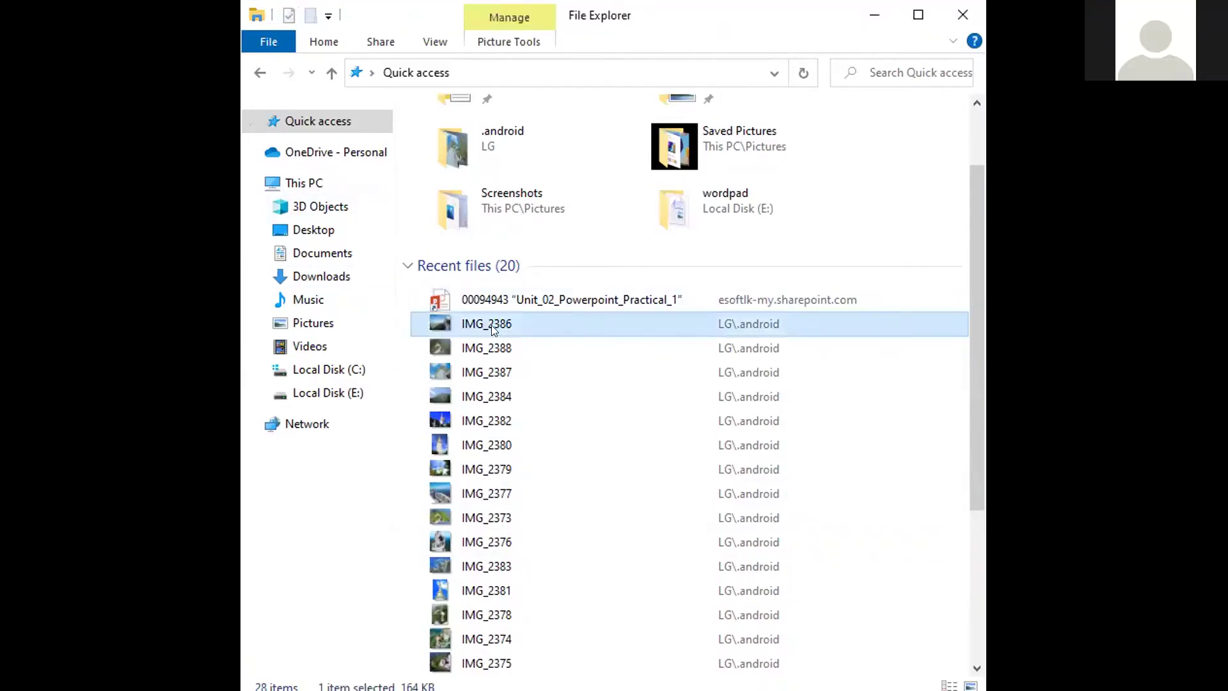
double_click(496, 322)
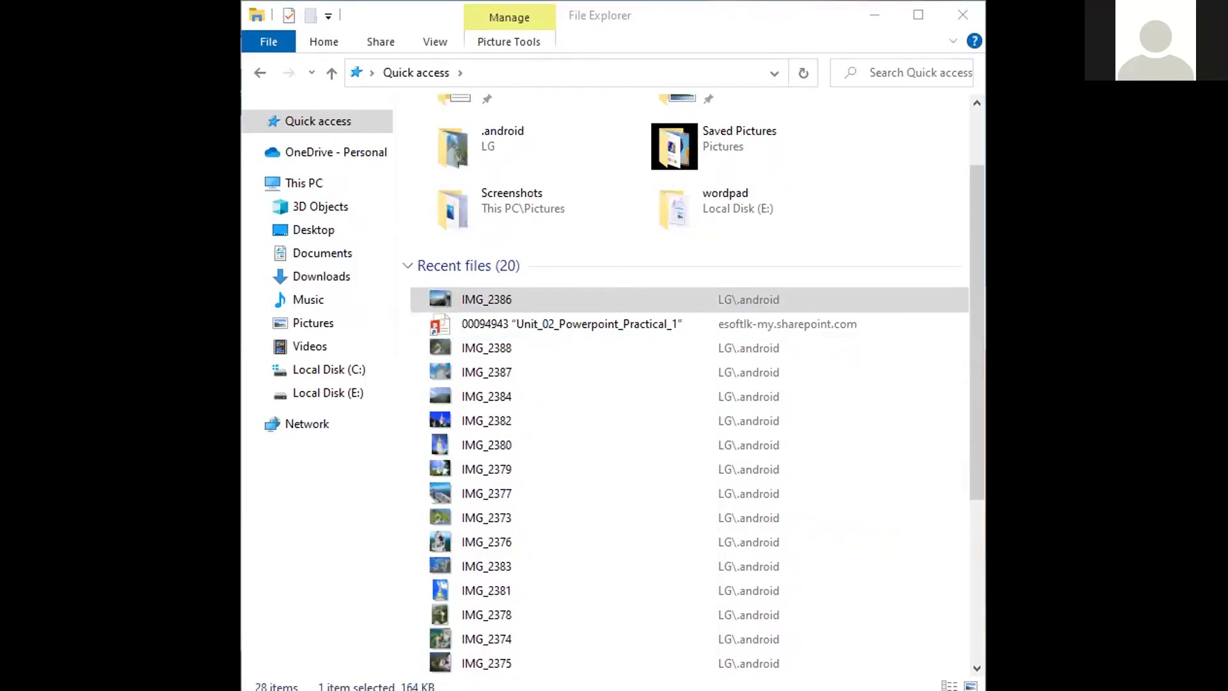
key("alt+Tab")
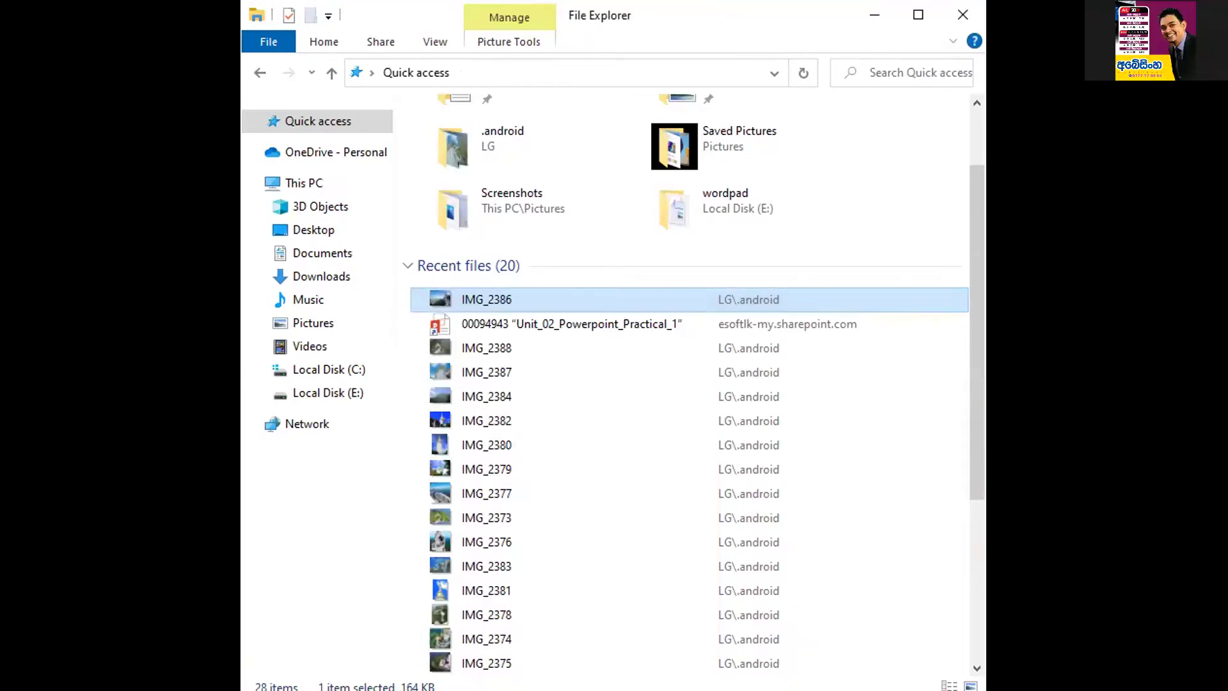
- Highlight the recent photos IMG_2388, IMG_2387, IMG_2384, IMG_2382 and IMG_2380 one at a time
scroll(693, 369, "down", 1)
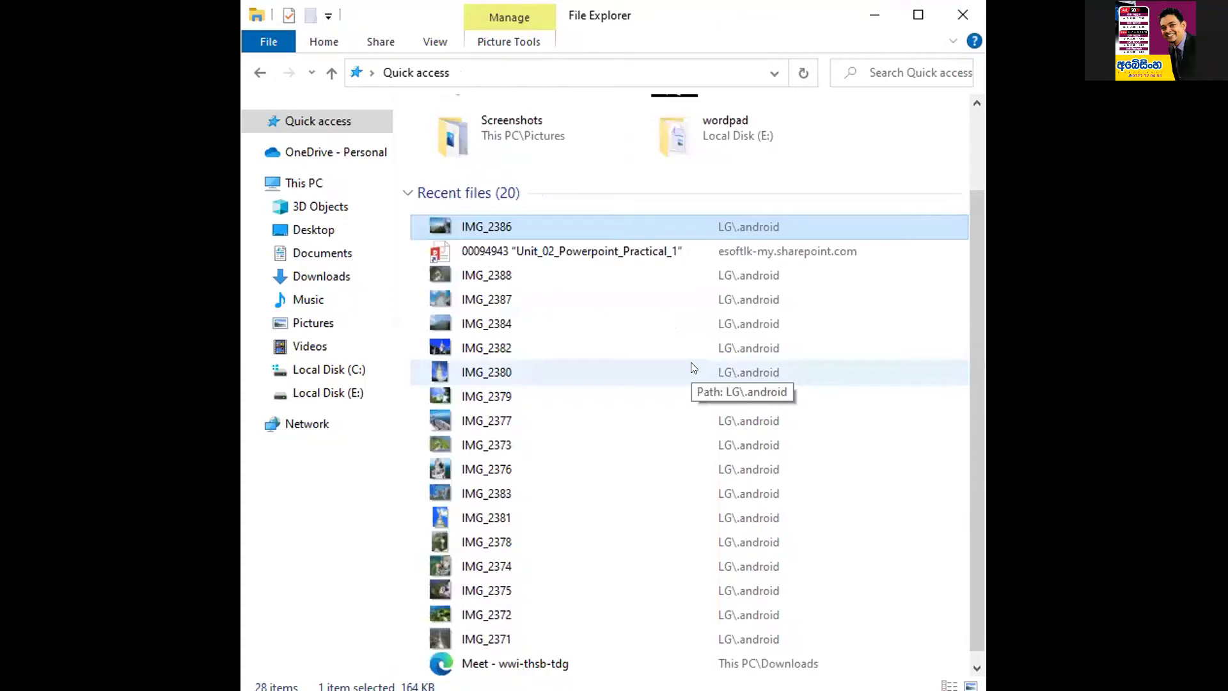
left_click(636, 275)
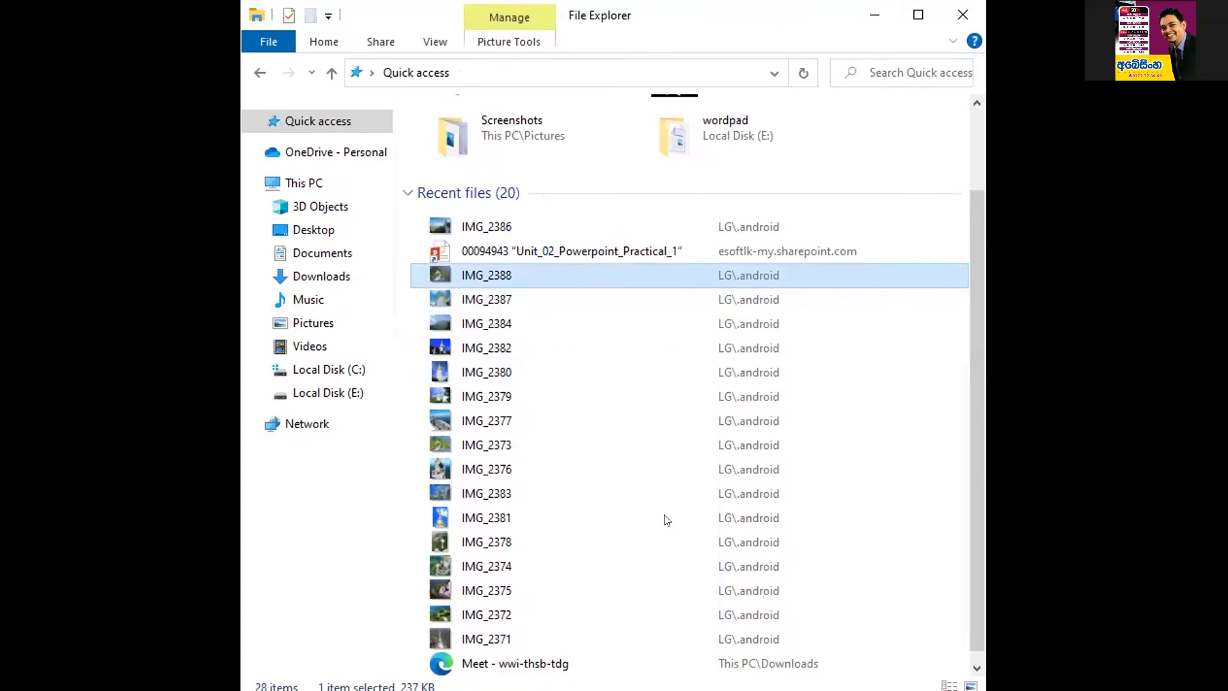
left_click(539, 300)
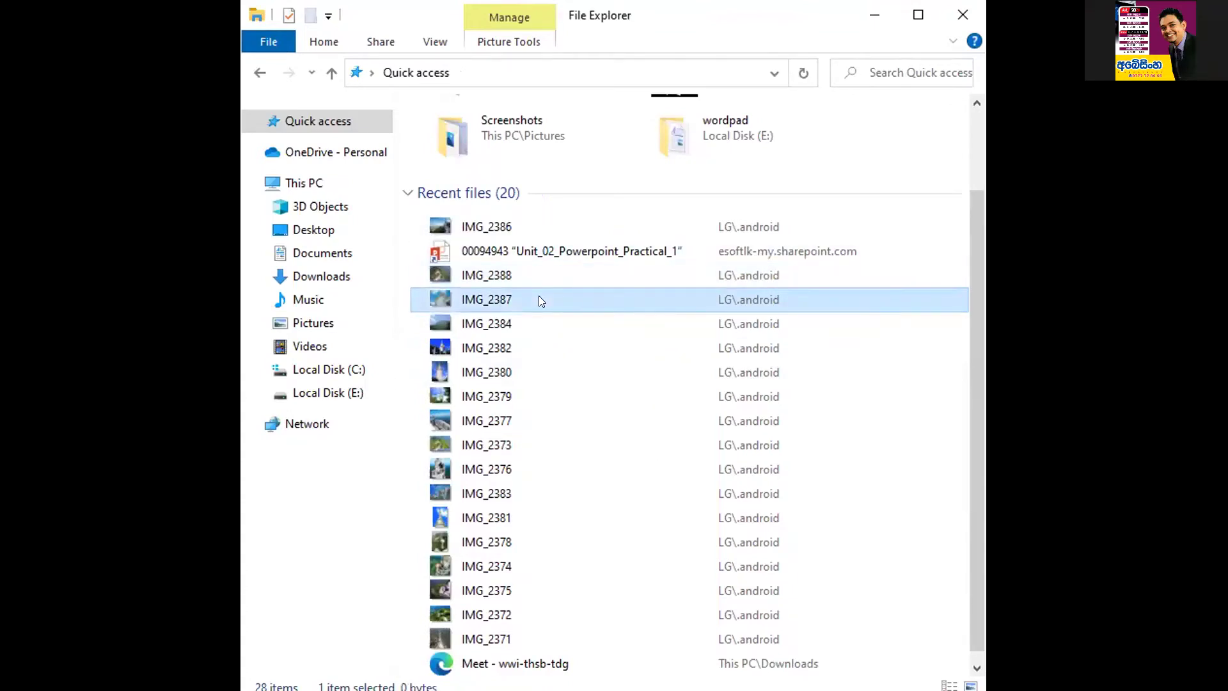
left_click(555, 329)
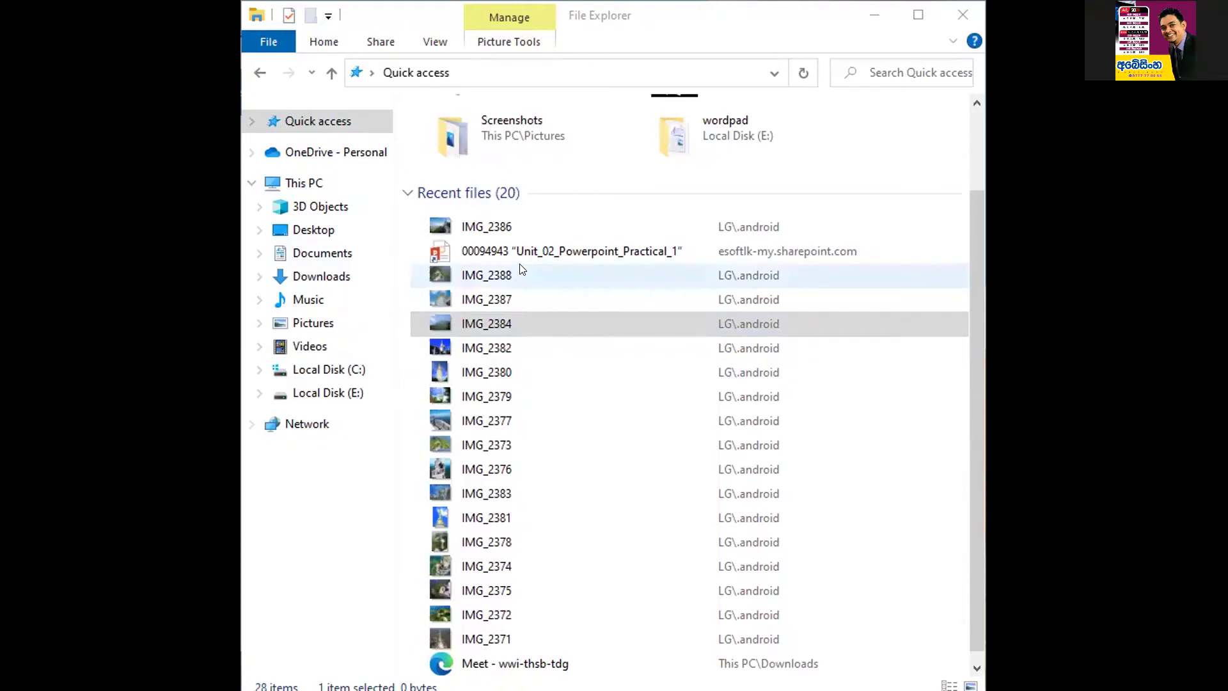
left_click(524, 283)
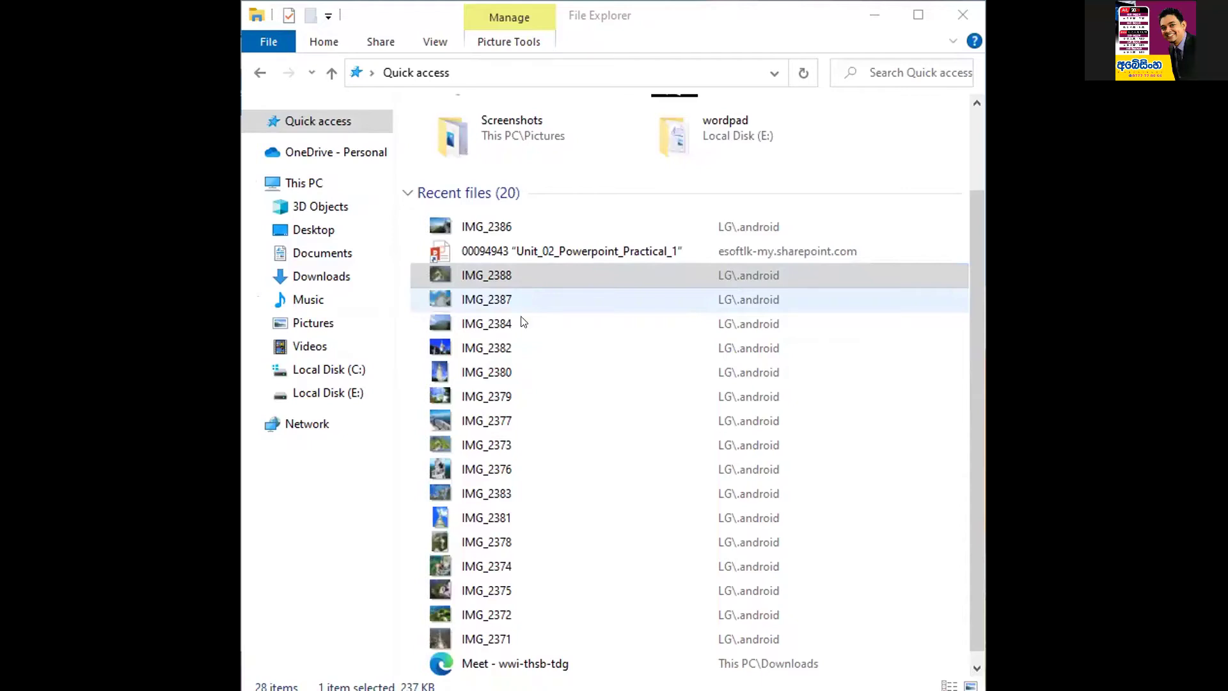
left_click(520, 347)
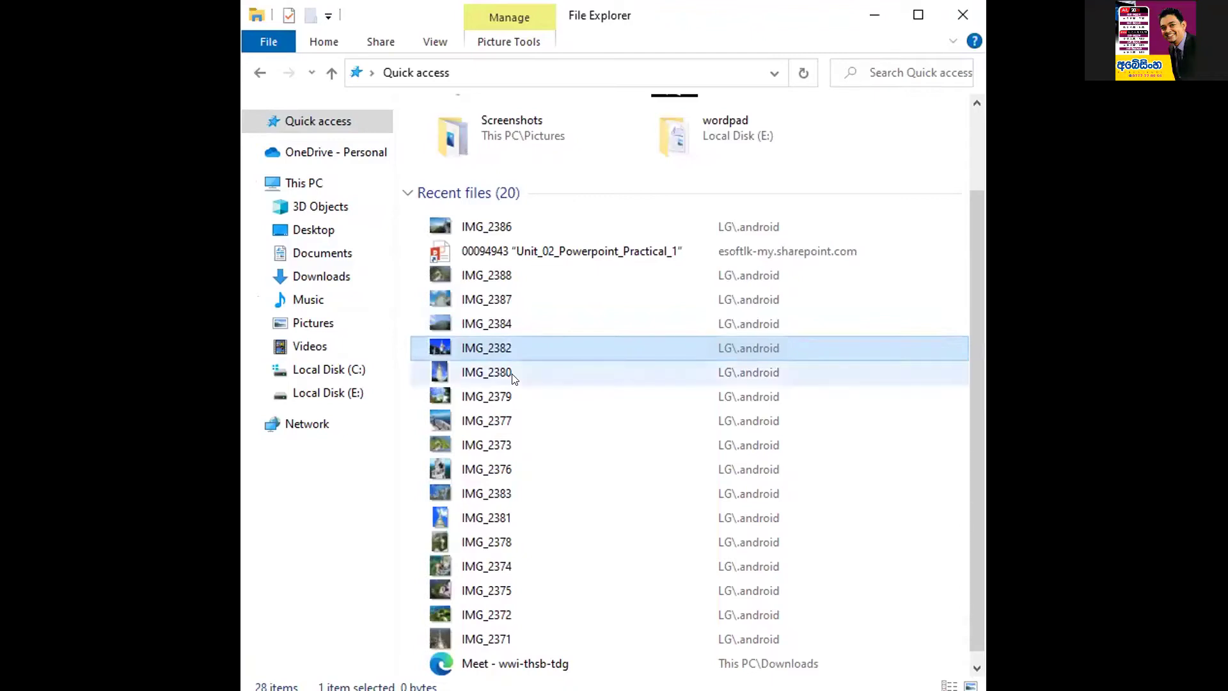
left_click(514, 374)
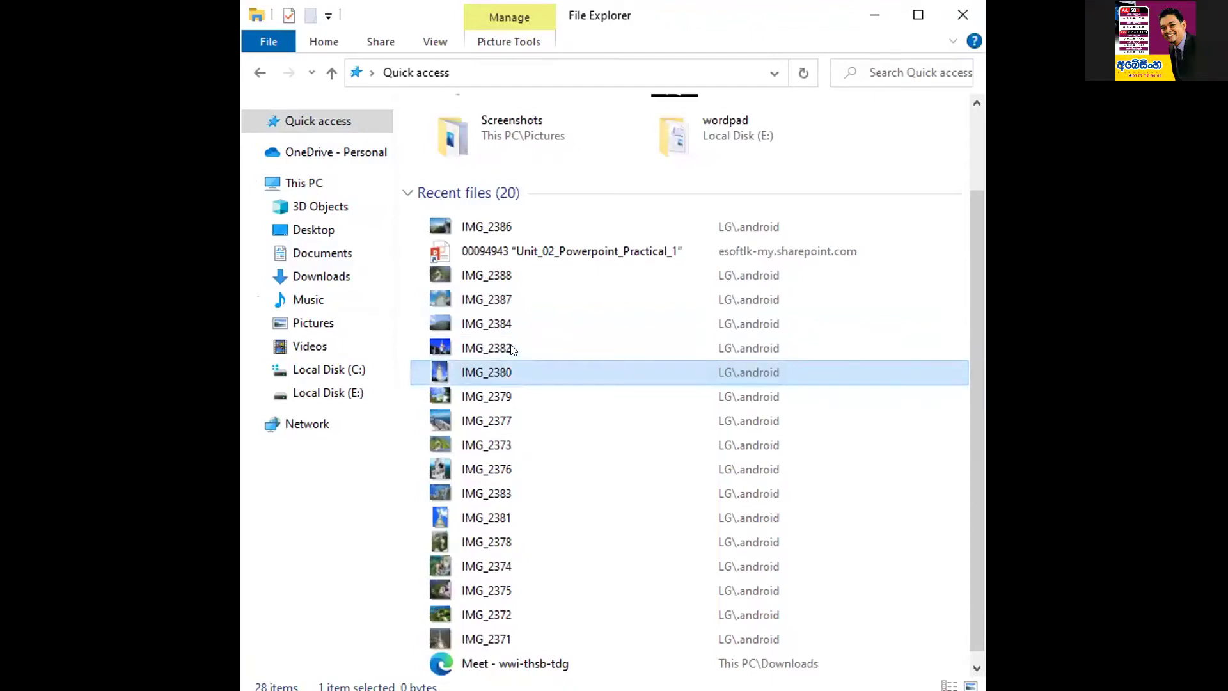
- Open the photos IMG_2388 and IMG_2387 from the recent files for viewing
left_click(505, 272)
double_click(497, 267)
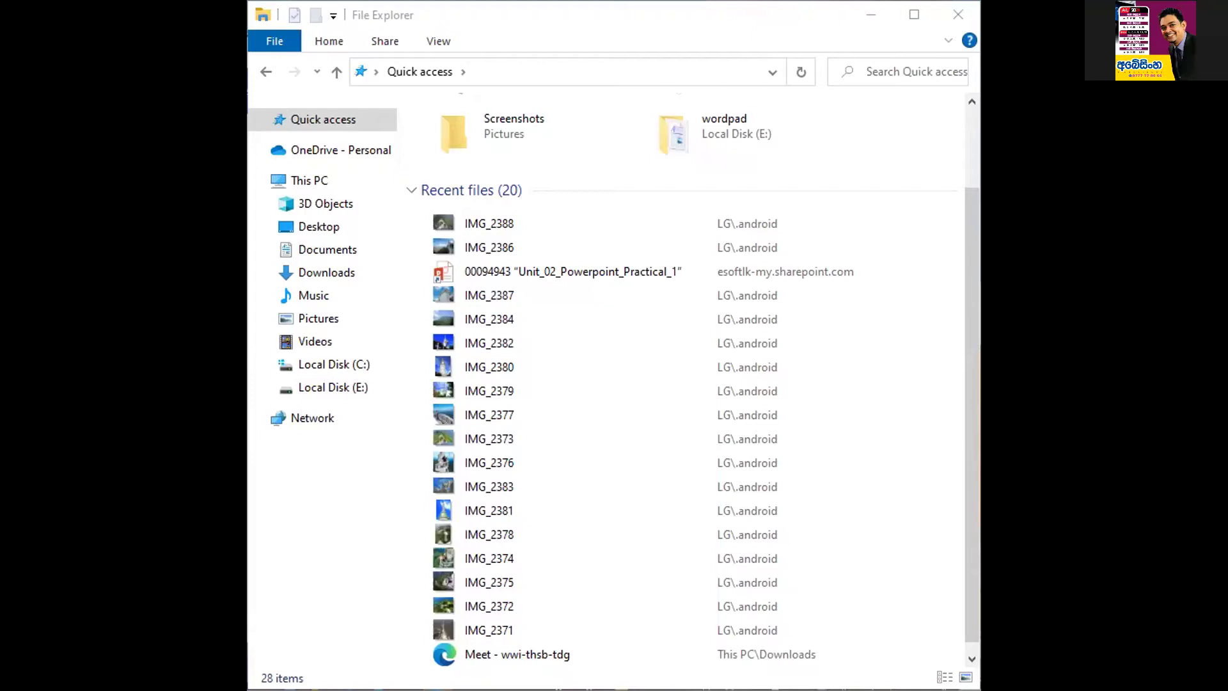
left_click(499, 296)
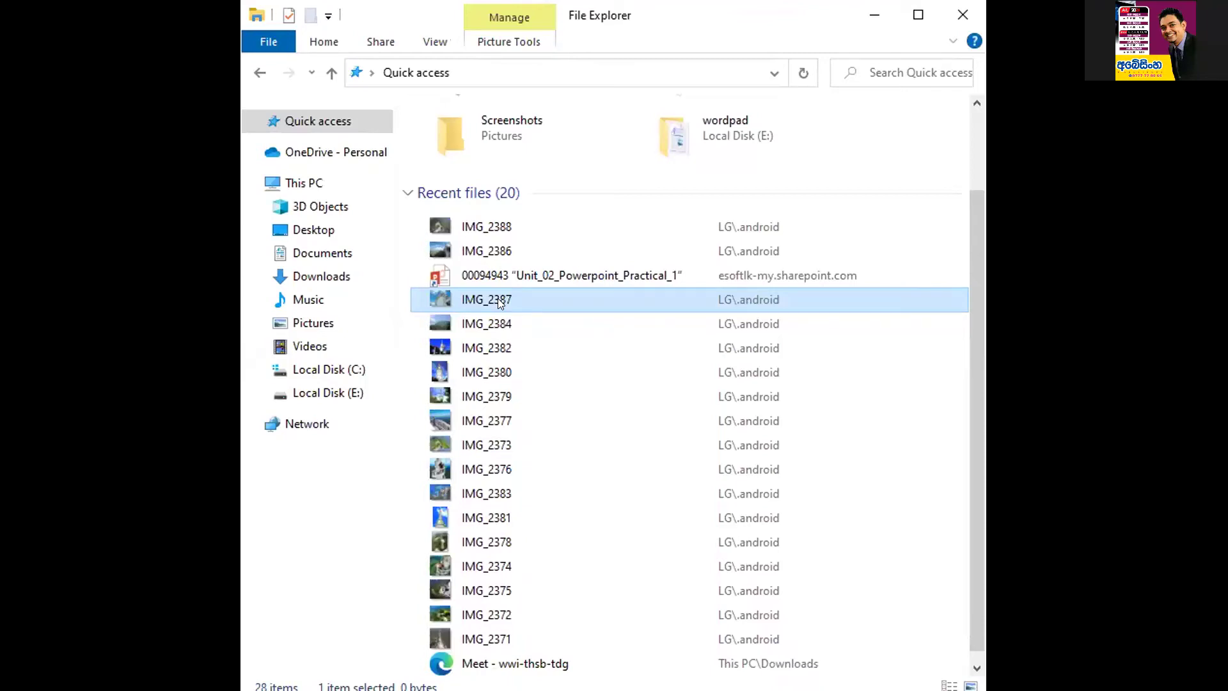
double_click(497, 298)
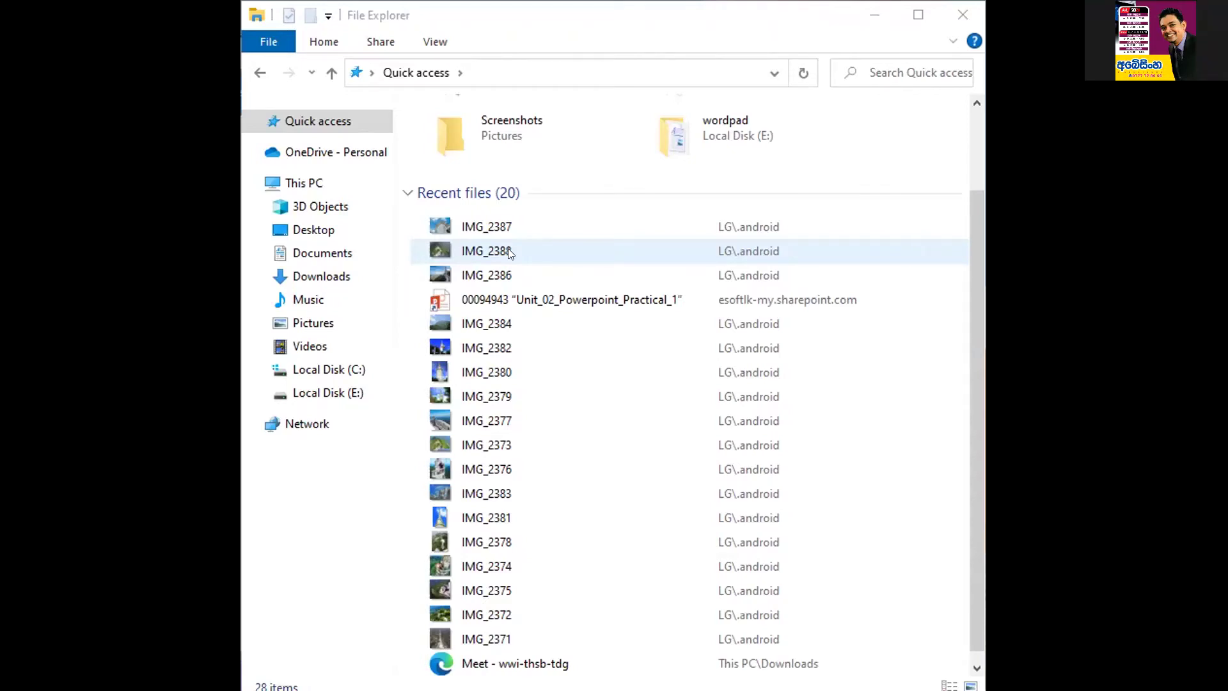
- Select IMG_2388, IMG_2386 and IMG_2384 together in the recent files, leaving the PowerPoint file out of the selection
left_click(492, 241)
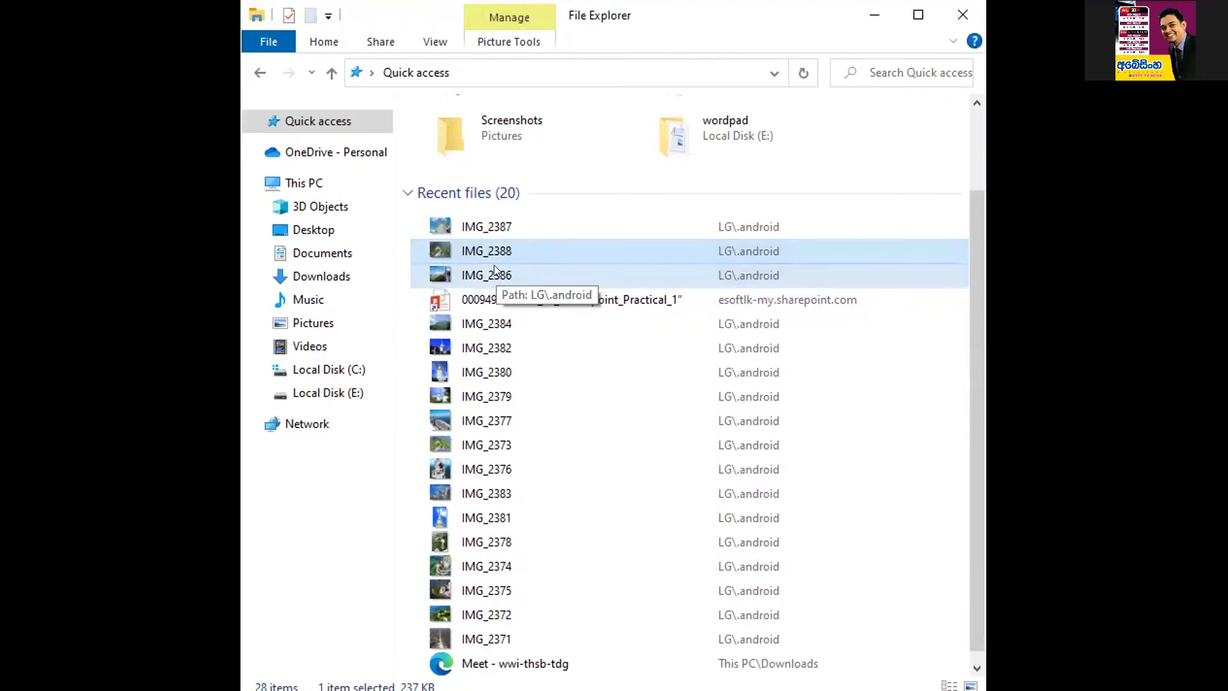
left_click(496, 300, "ctrl")
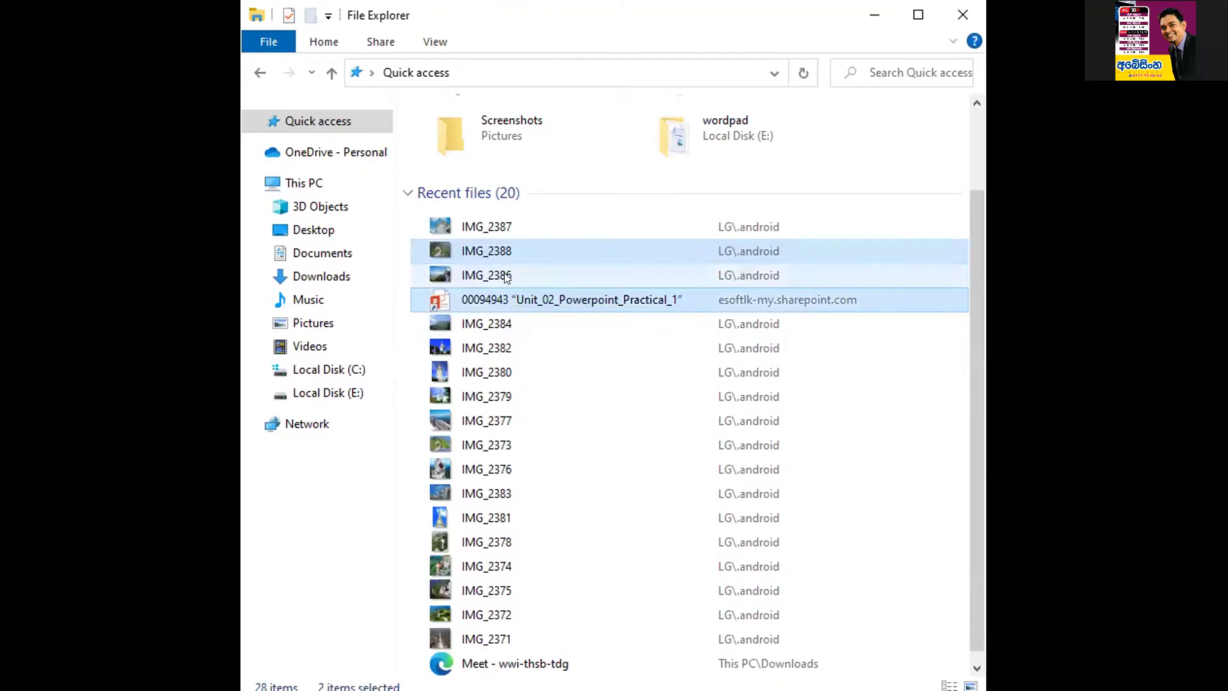
left_click(497, 325, "ctrl")
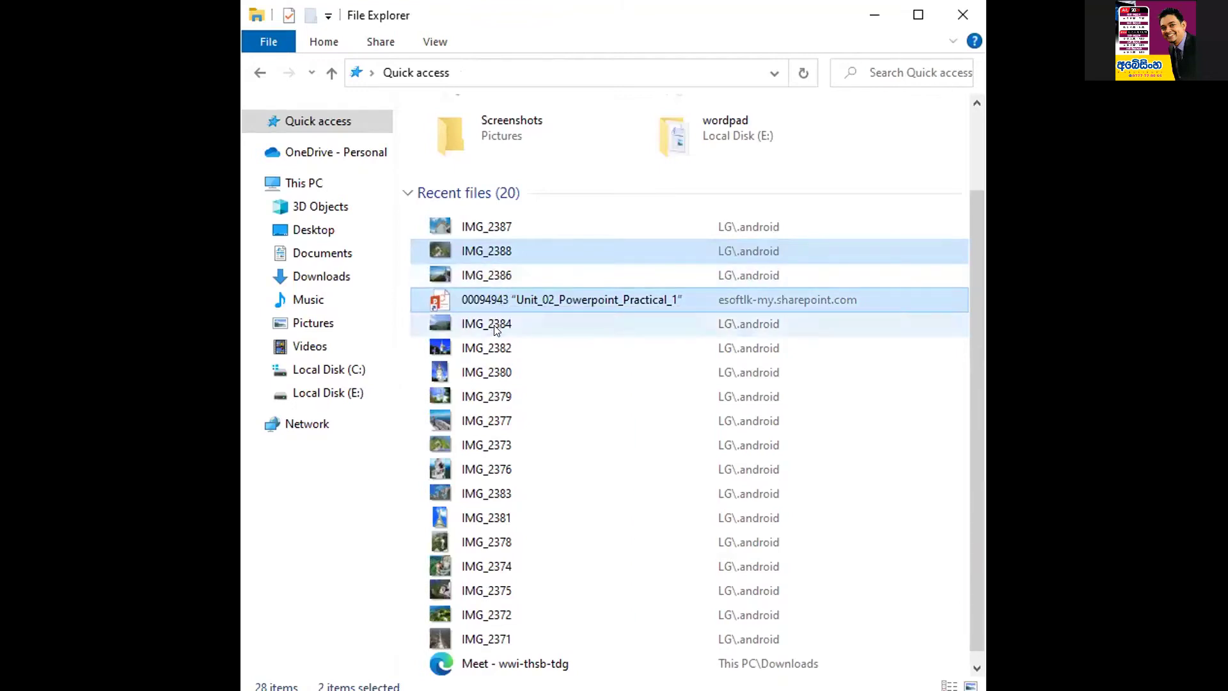
left_click(512, 289, "ctrl")
left_click(502, 275, "ctrl")
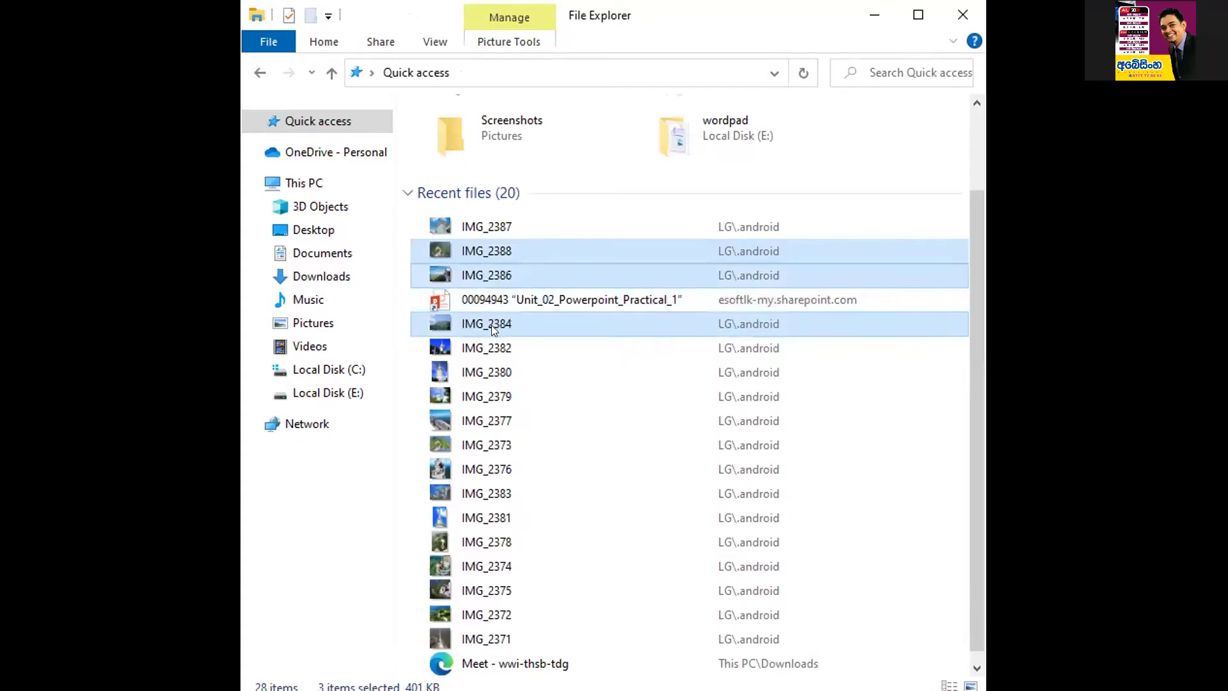
- Add IMG_2382, IMG_2380, IMG_2379, IMG_2377, IMG_2373, IMG_2376, IMG_2383, IMG_2381 and IMG_2378 to the selected photos
left_click(483, 347, "ctrl")
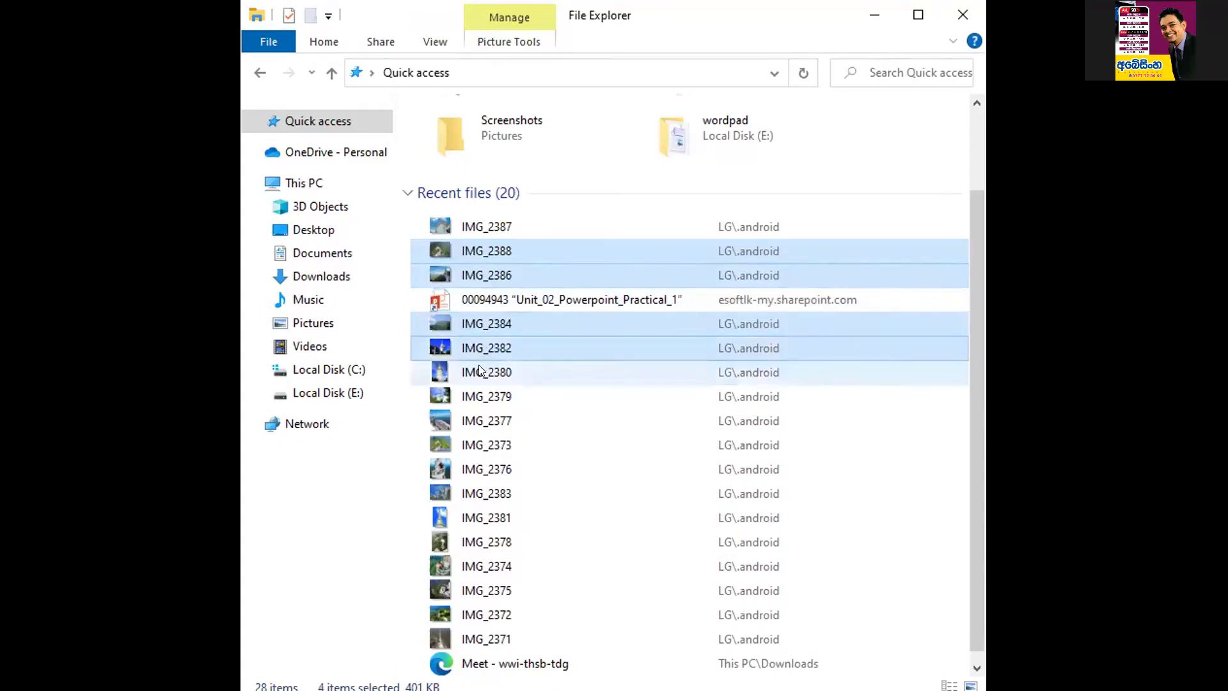
left_click(479, 370, "ctrl")
left_click(479, 397, "ctrl")
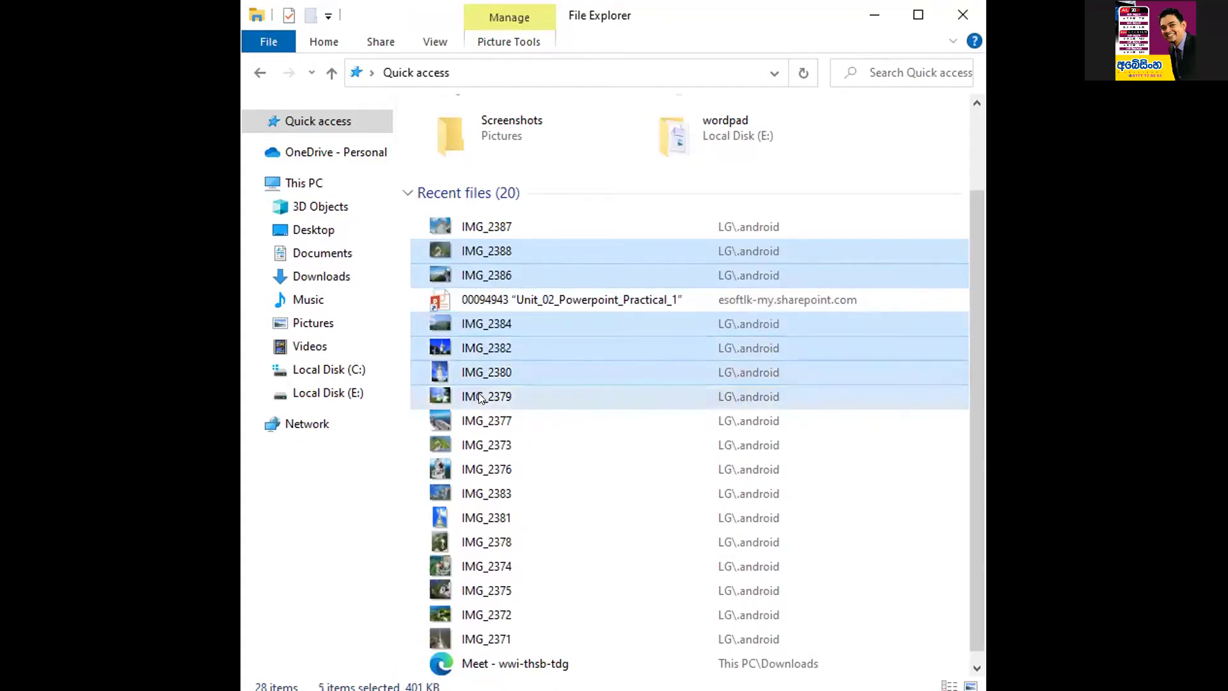
left_click(476, 420, "ctrl")
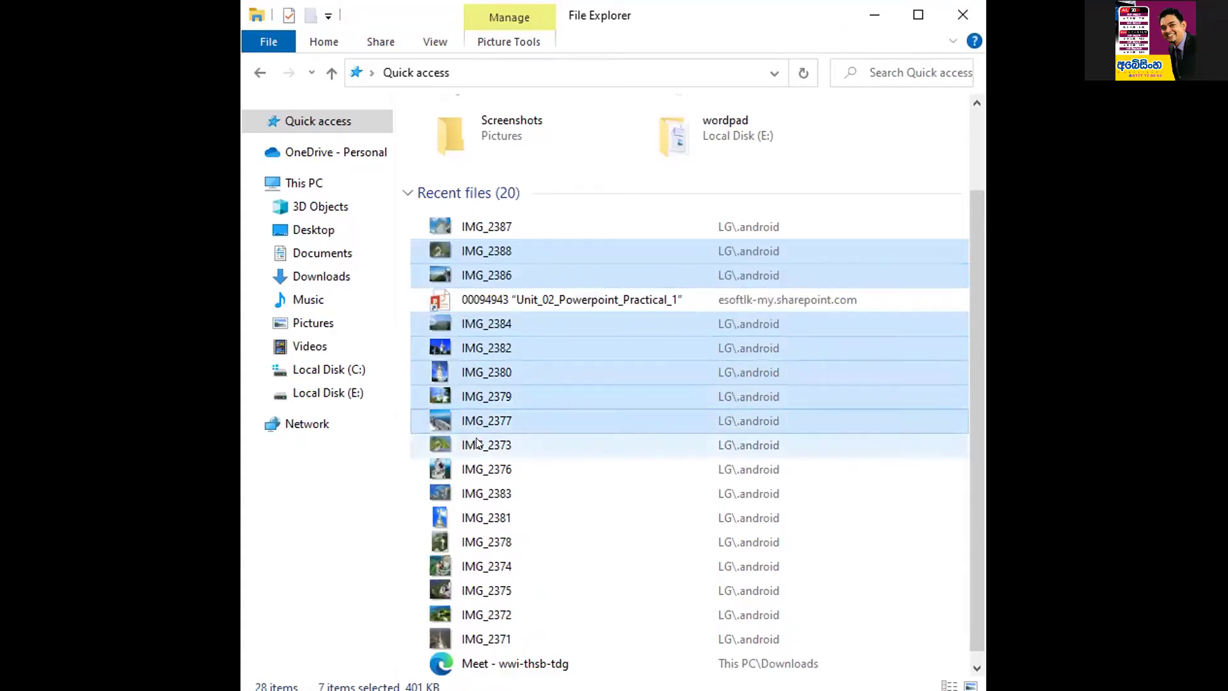
left_click(477, 445, "ctrl")
left_click(477, 469, "ctrl")
left_click(475, 493, "ctrl")
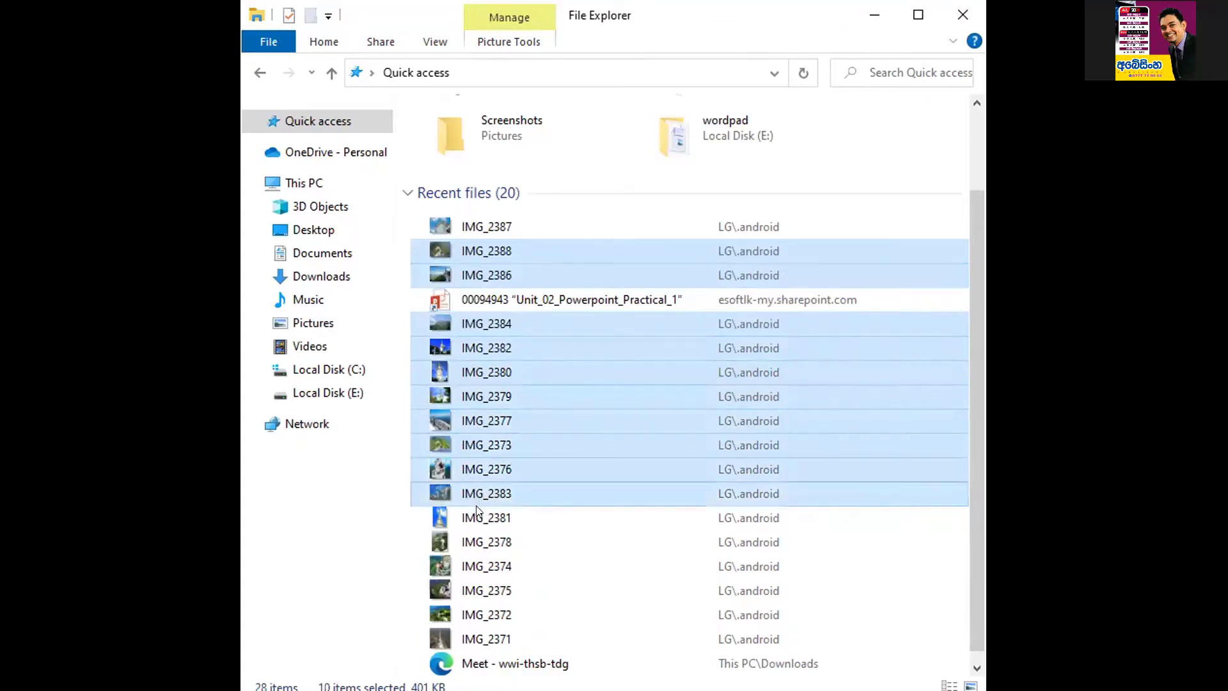
left_click(473, 519, "ctrl")
left_click(474, 543, "ctrl")
left_click(476, 568, "ctrl")
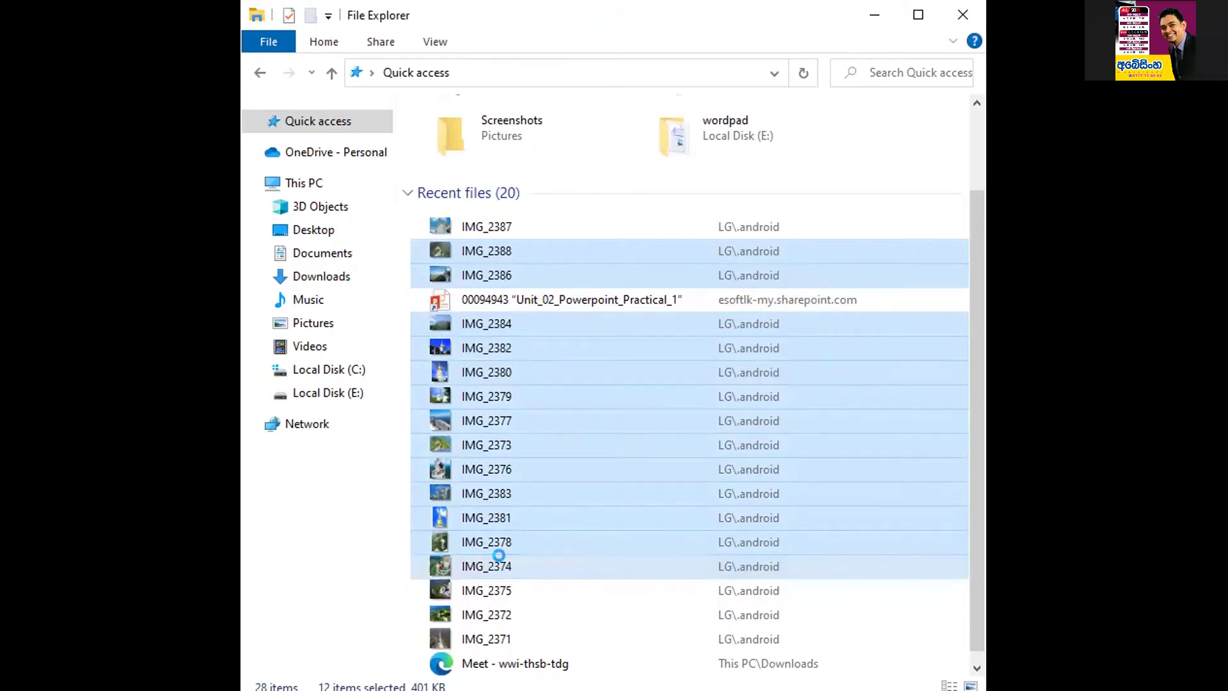
- Copy the selected photos into the ambuluwava folder on the desktop and clear the selection there
right_click(509, 561)
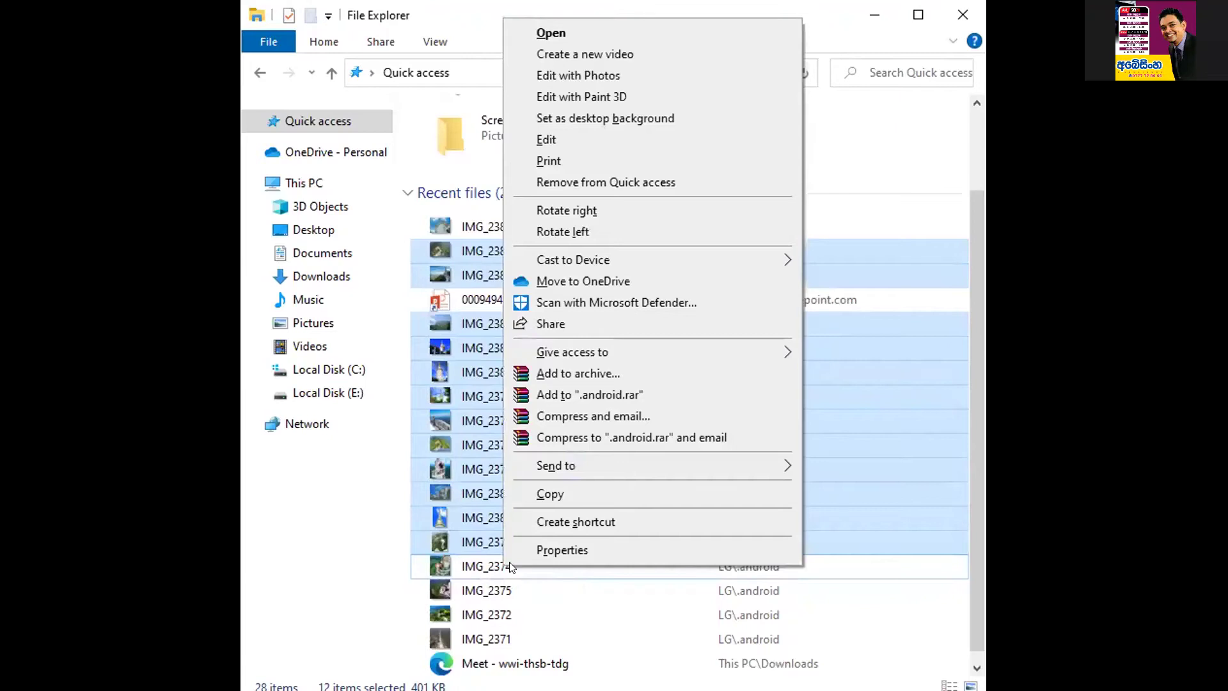
left_click(569, 491)
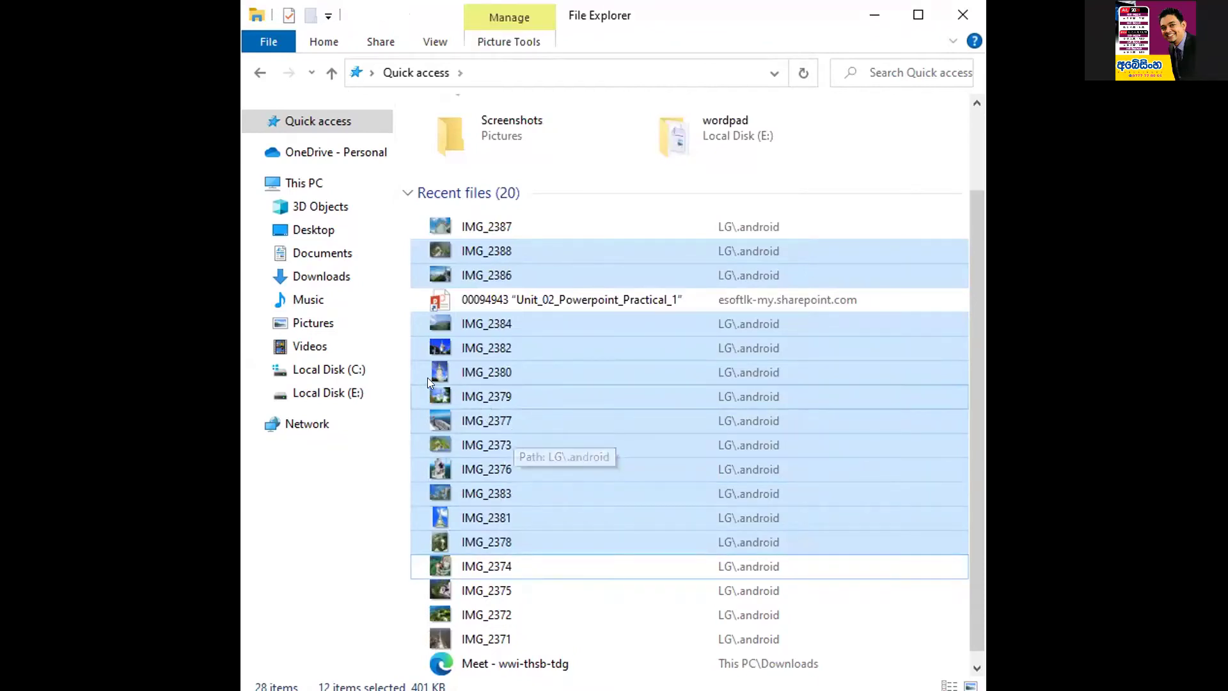
left_click(298, 229)
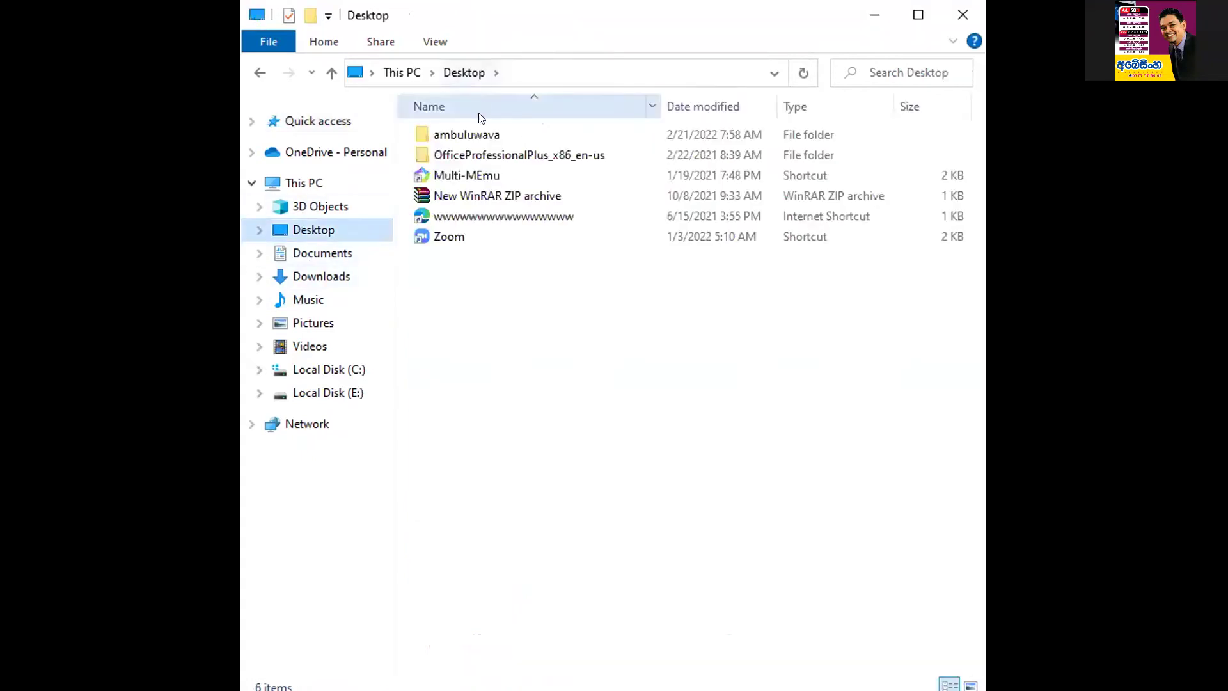
left_click(476, 136)
left_click(476, 134)
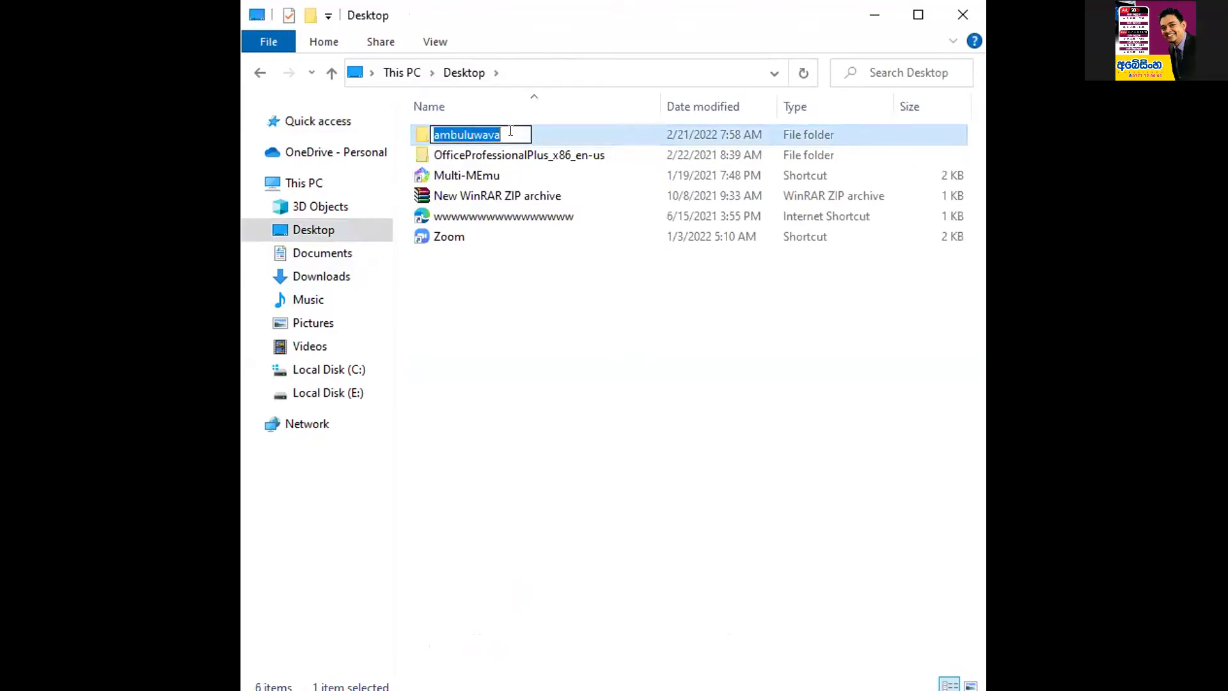
double_click(536, 128)
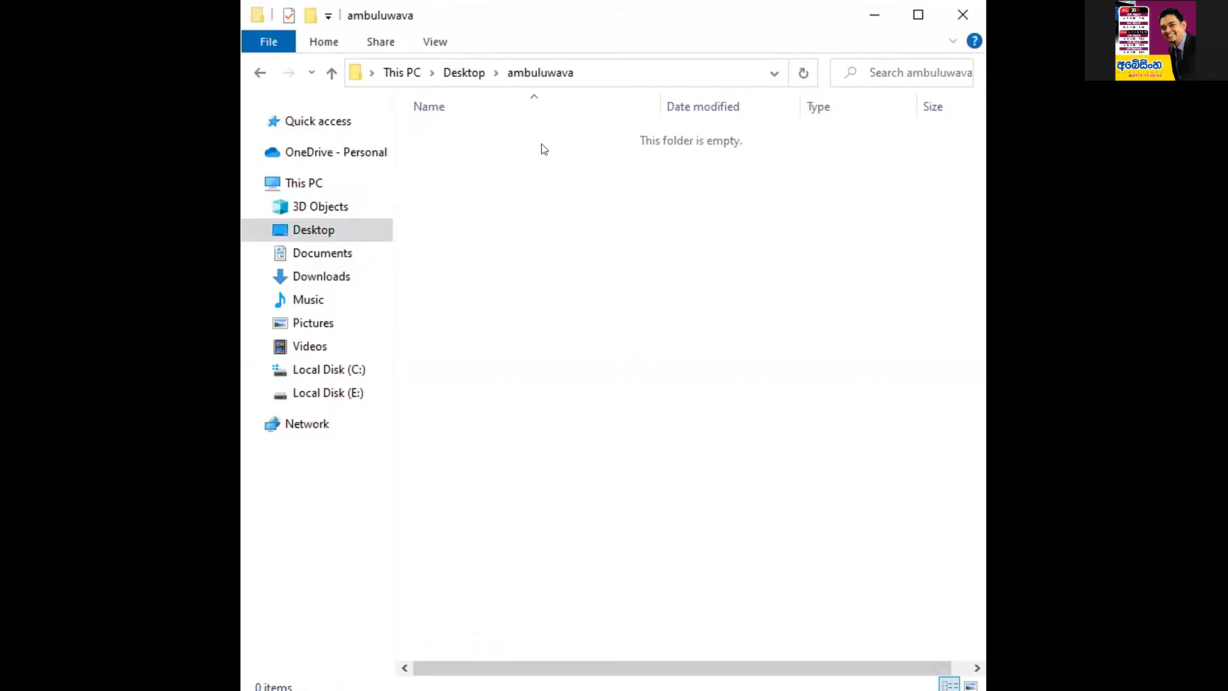
right_click(545, 146)
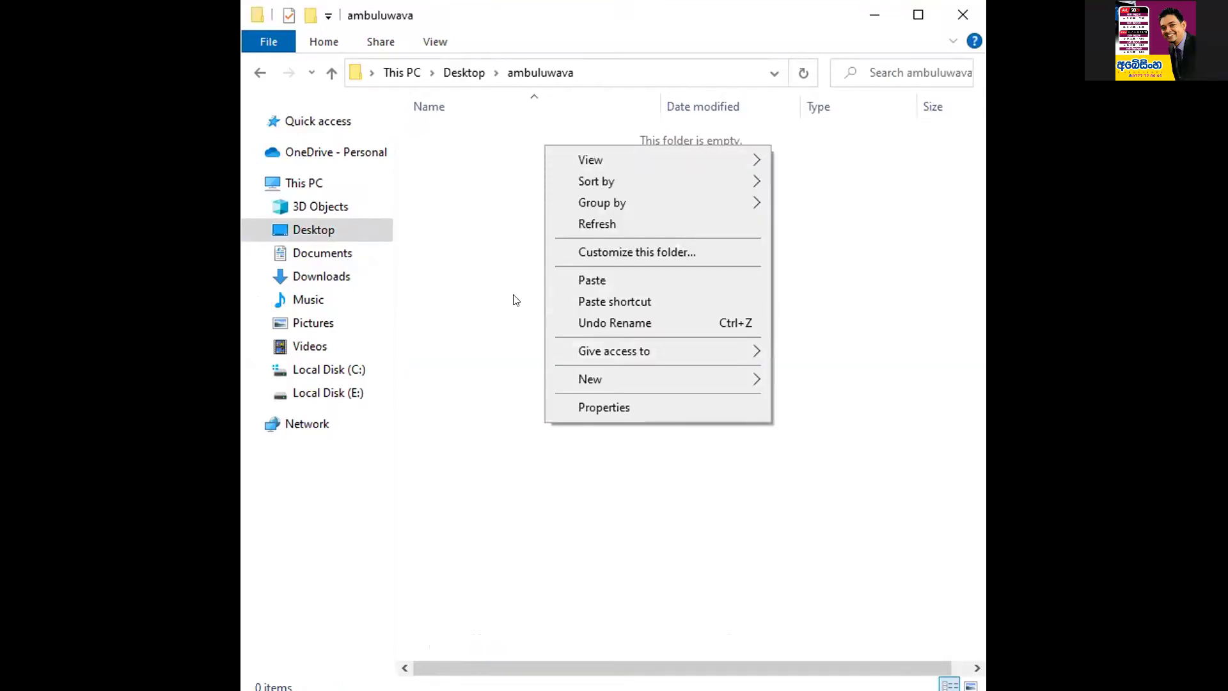
left_click(571, 287)
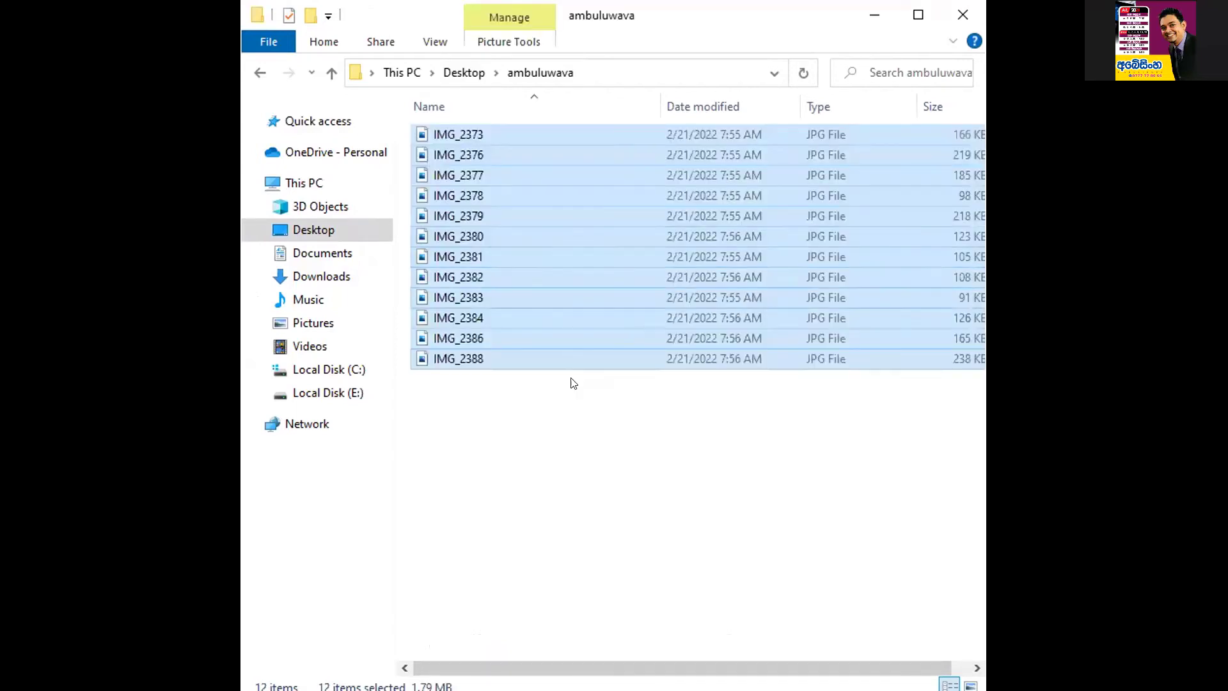
left_click(571, 394)
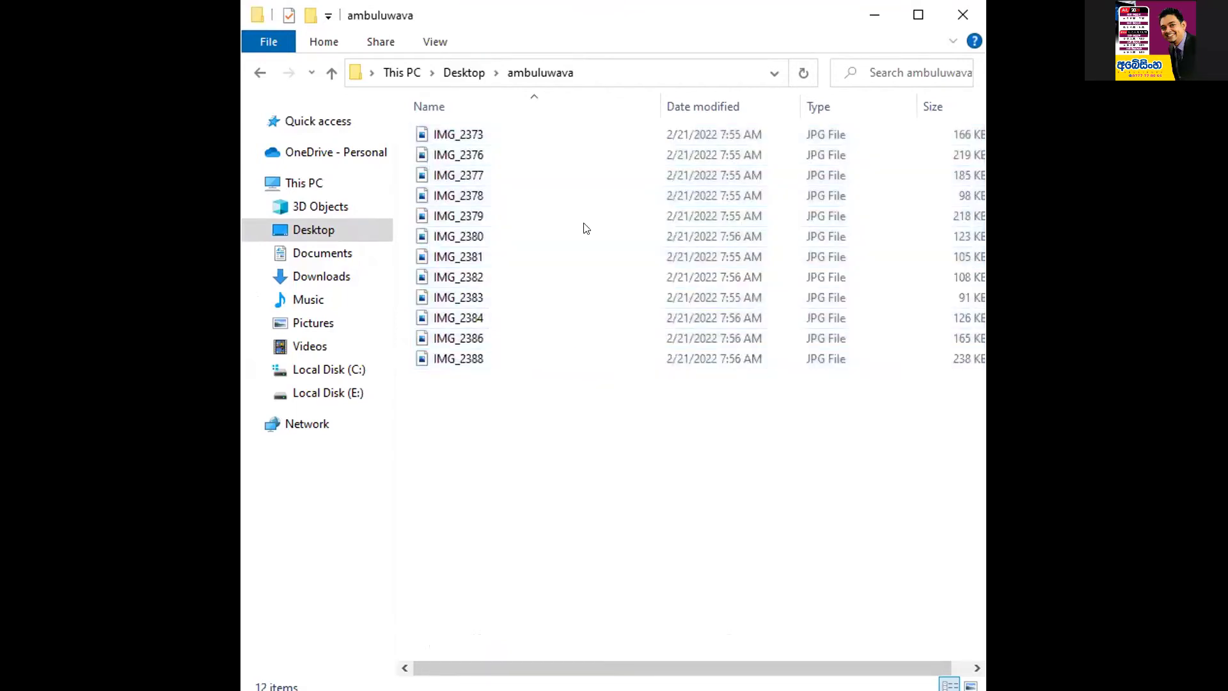
- Select IMG_2373 in the ambuluwava folder and switch the folder display to large thumbnails
left_click(571, 134)
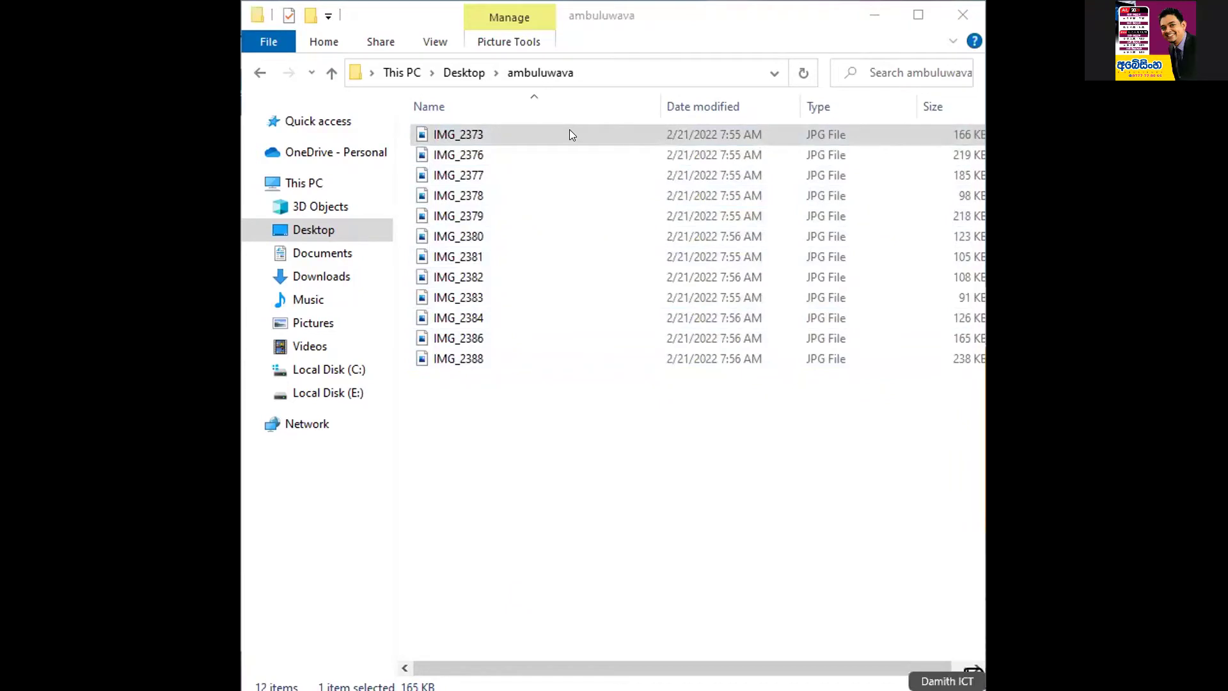
left_click(646, 131)
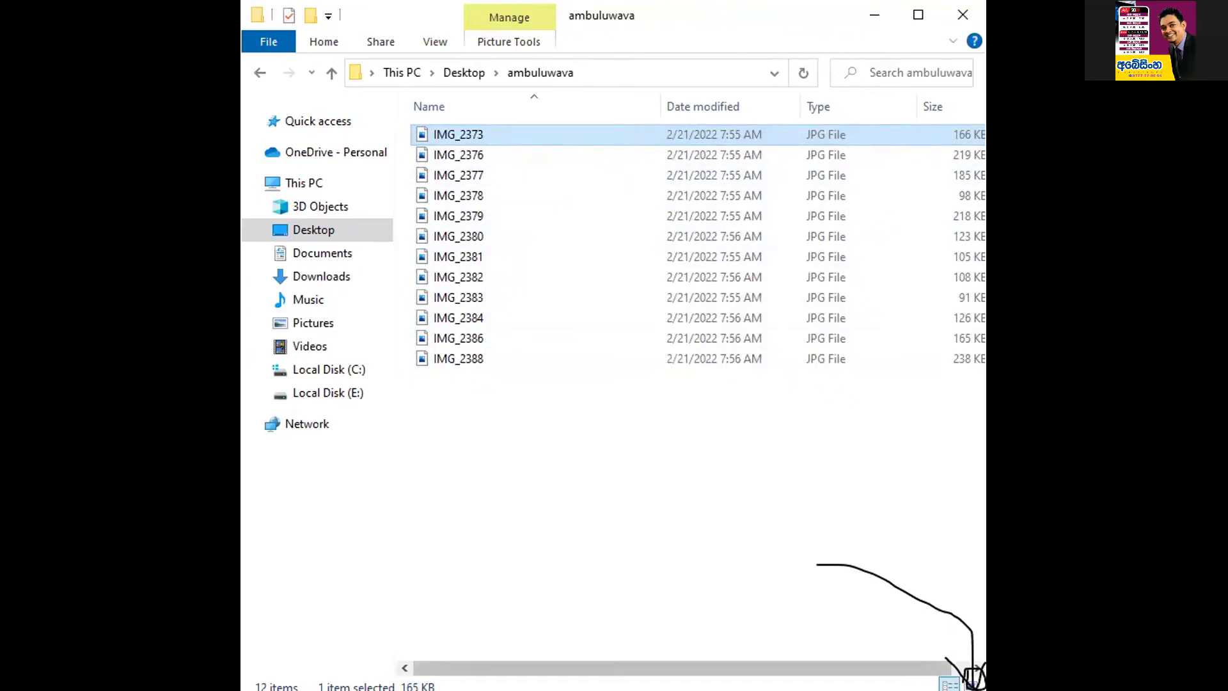
left_click(972, 683)
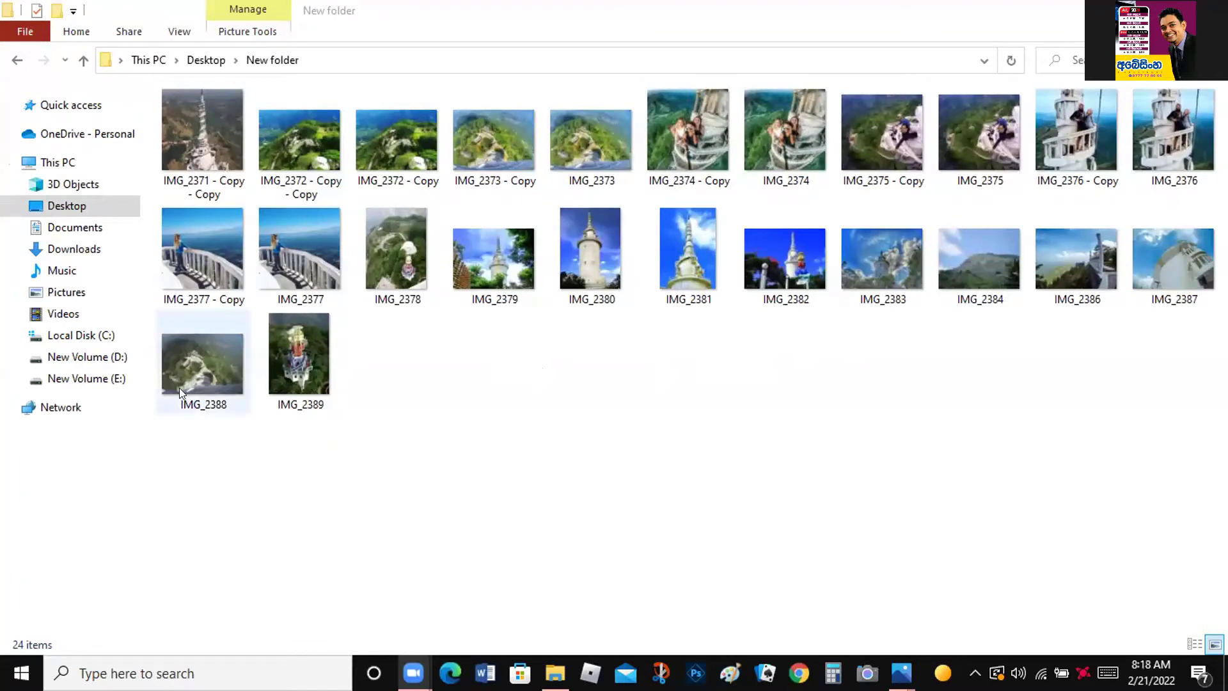
- Select IMG_2377 - Copy, IMG_2386, IMG_2387, IMG_2389 and IMG_2388 together in New folder, leaving out IMG_2371 - Copy - Copy
left_click(178, 129)
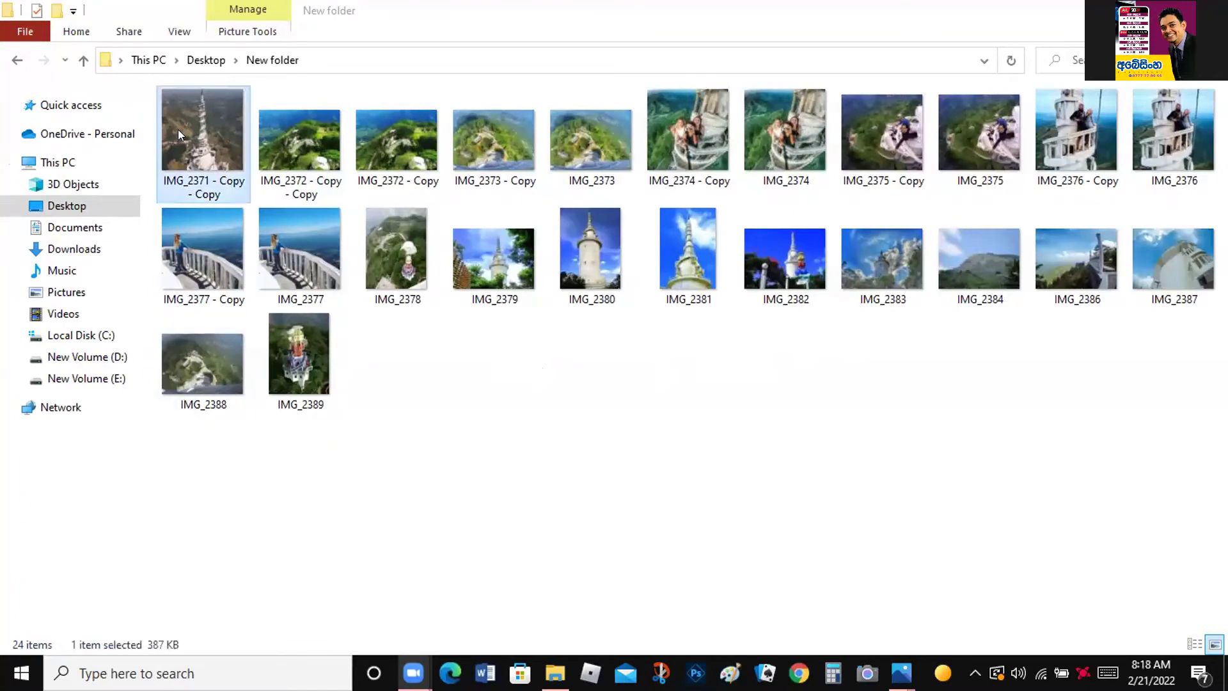
left_click(178, 129, "ctrl")
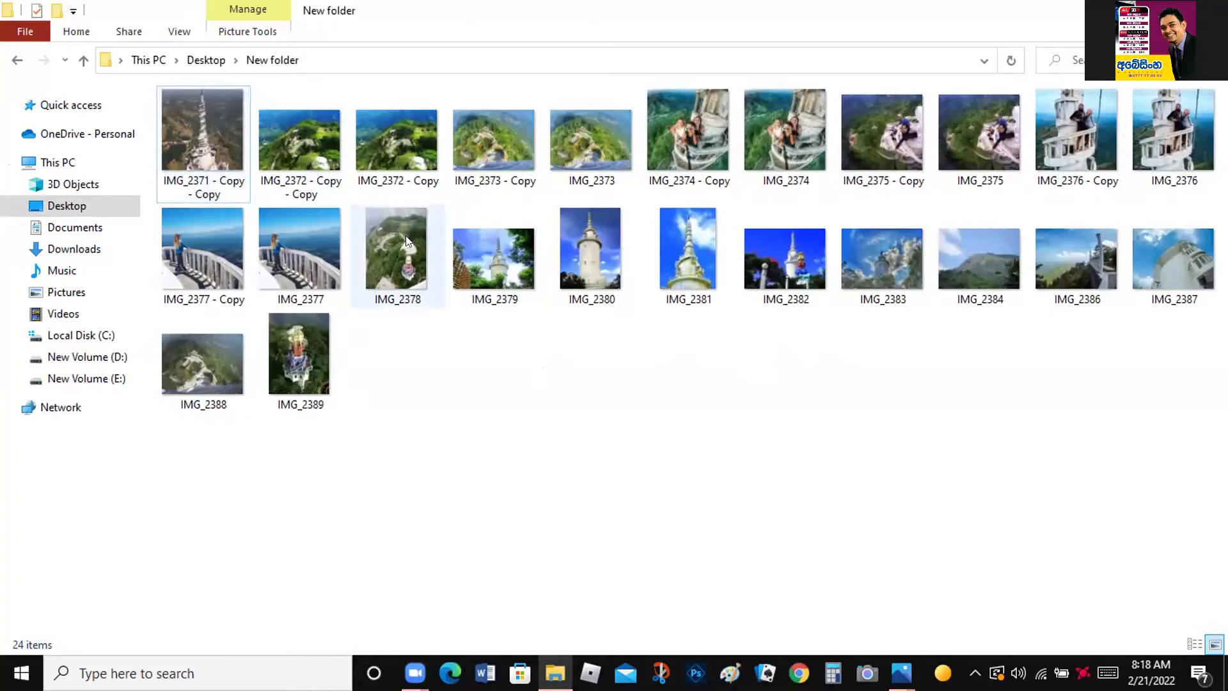
left_click(179, 265)
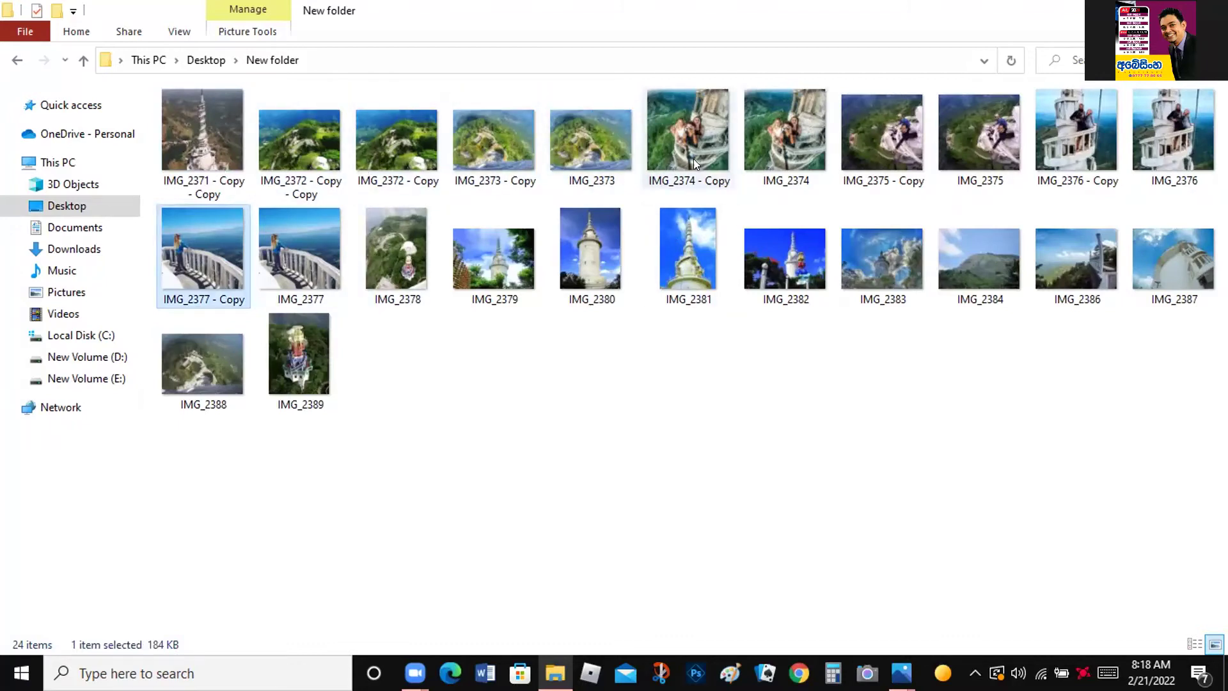
left_click(1069, 263, "ctrl")
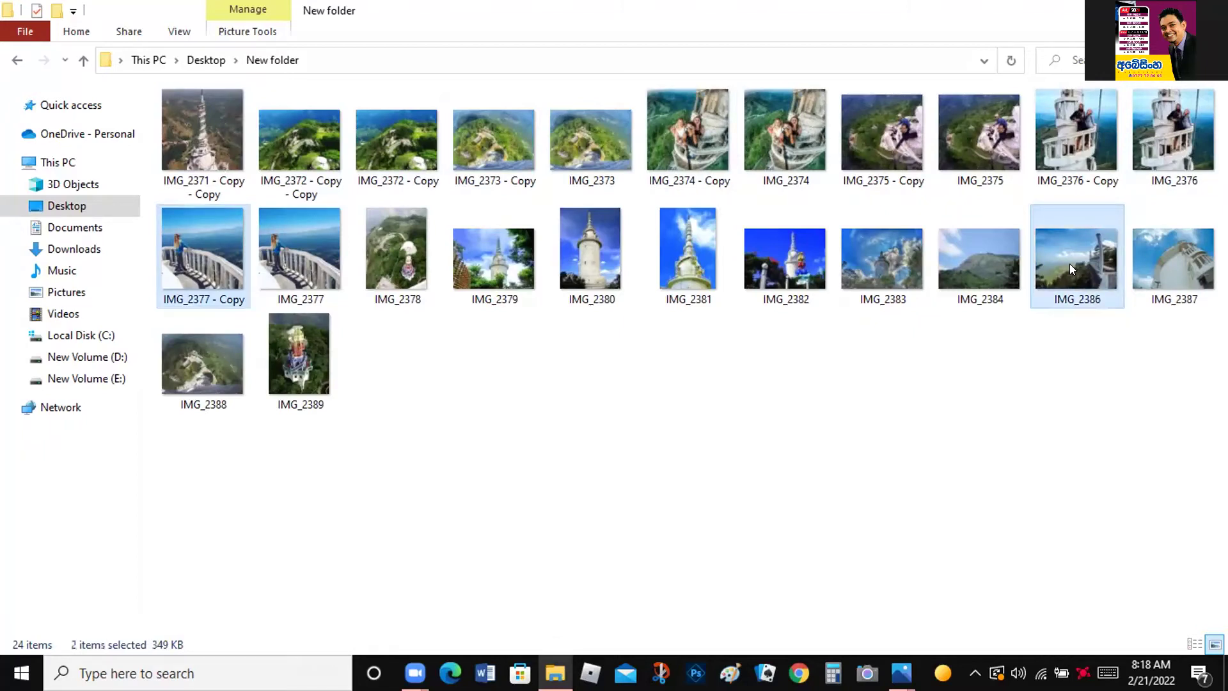
left_click(1196, 254, "ctrl")
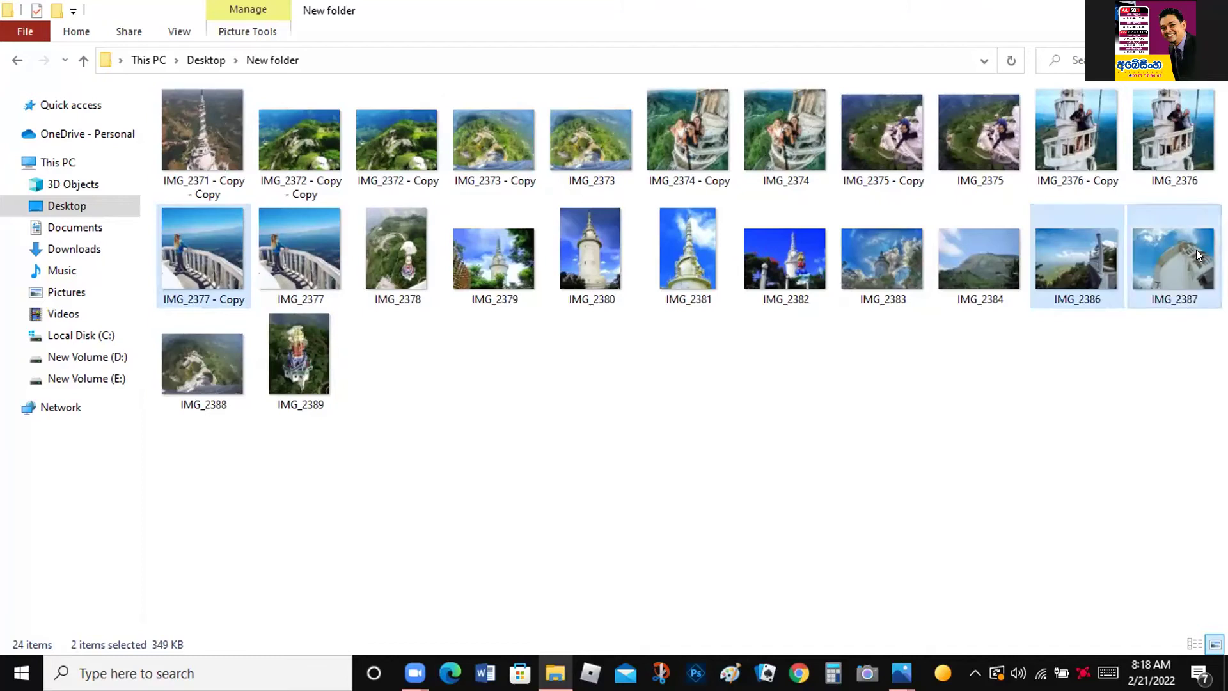
left_click(316, 348, "ctrl")
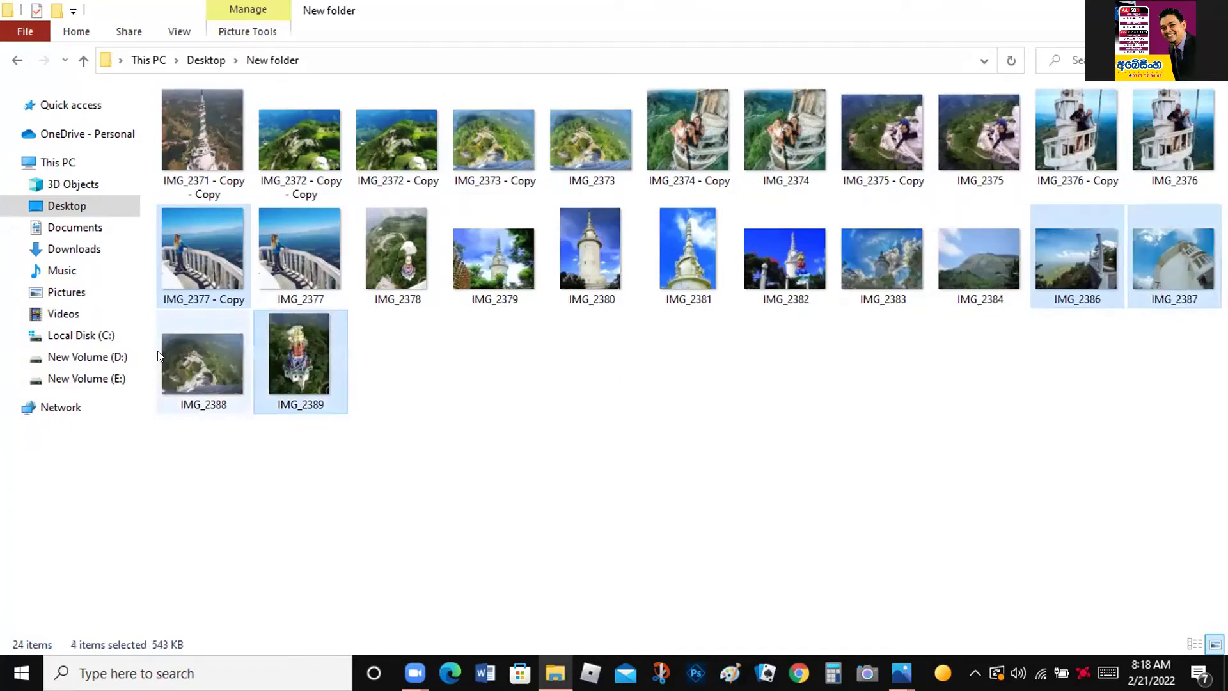
left_click(165, 353, "ctrl")
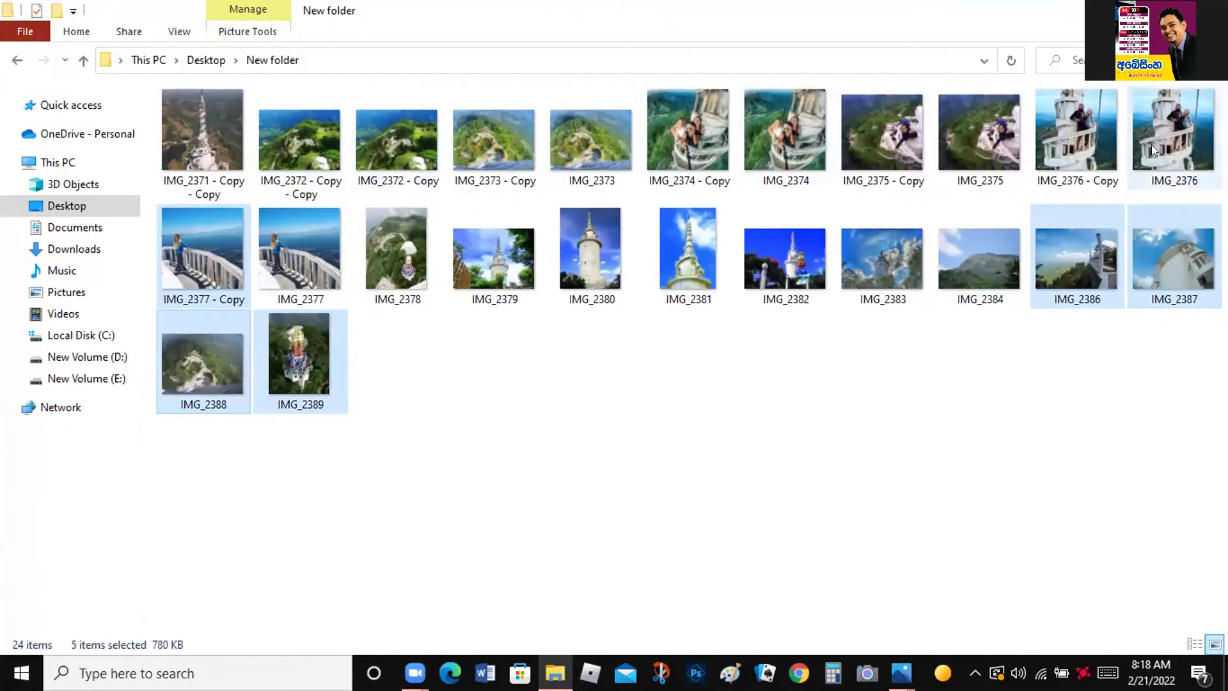
- Add IMG_2376, IMG_2375 - Copy, IMG_2379, IMG_2378, IMG_2381, IMG_2382 and IMG_2383 to the selected photos
left_click(1169, 129, "ctrl")
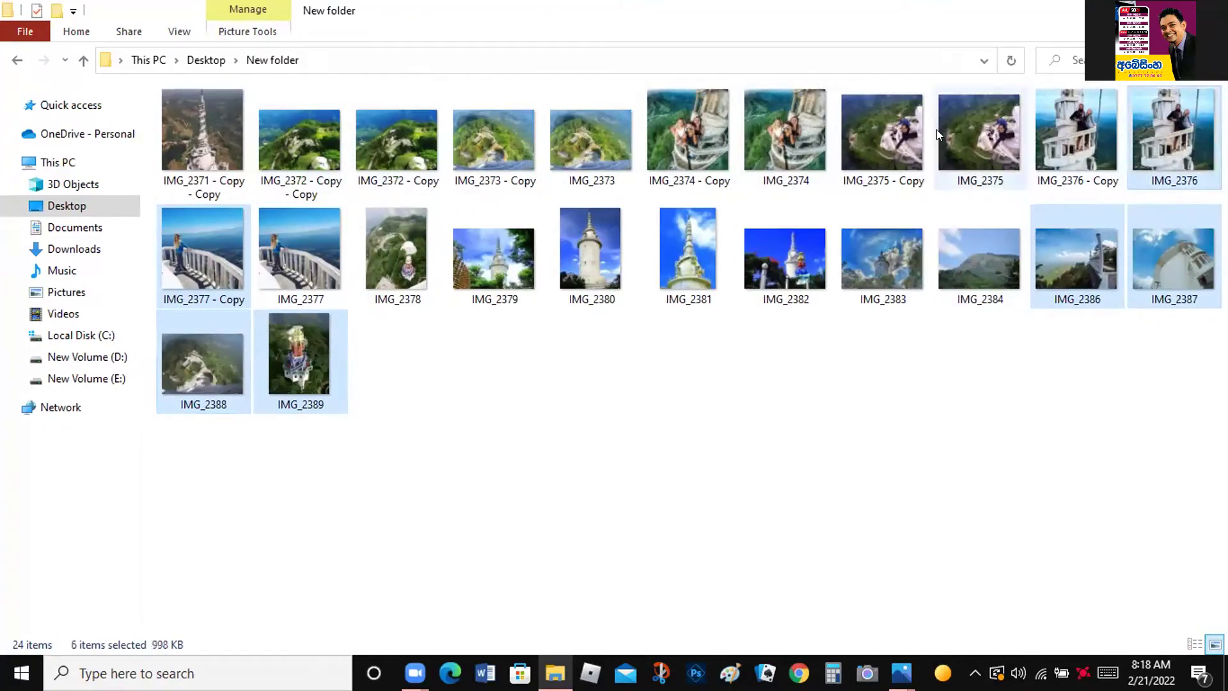
left_click(879, 135, "ctrl")
left_click(492, 262, "ctrl")
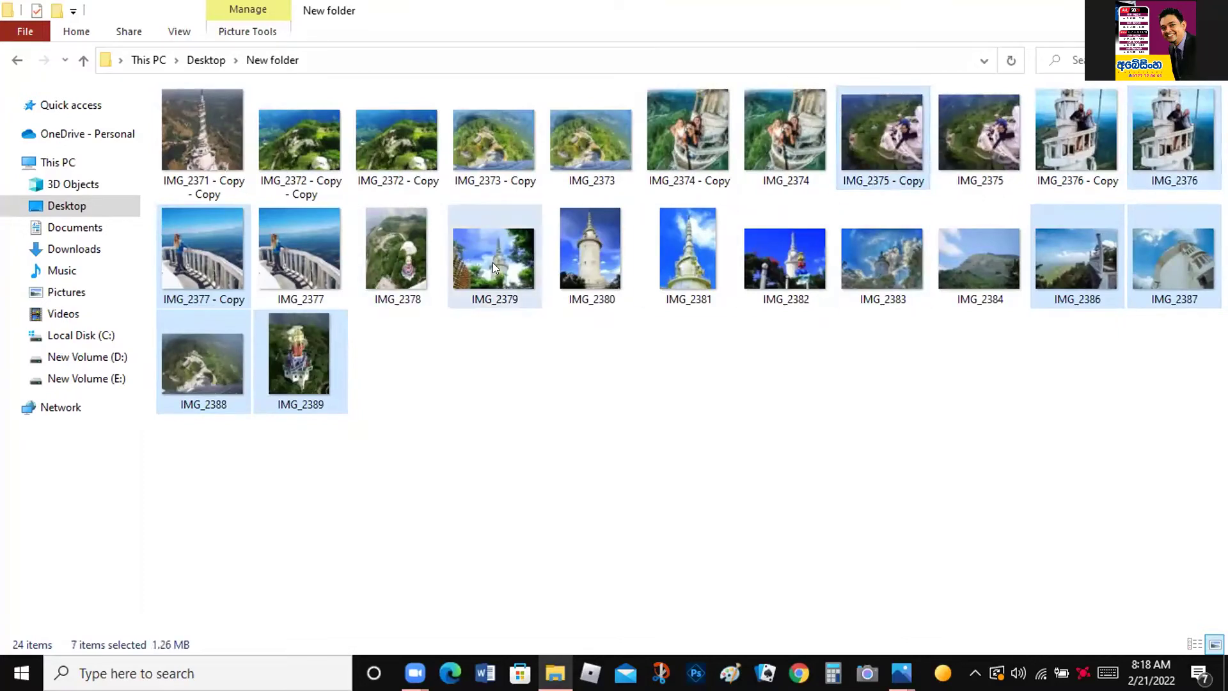
left_click(380, 253, "ctrl")
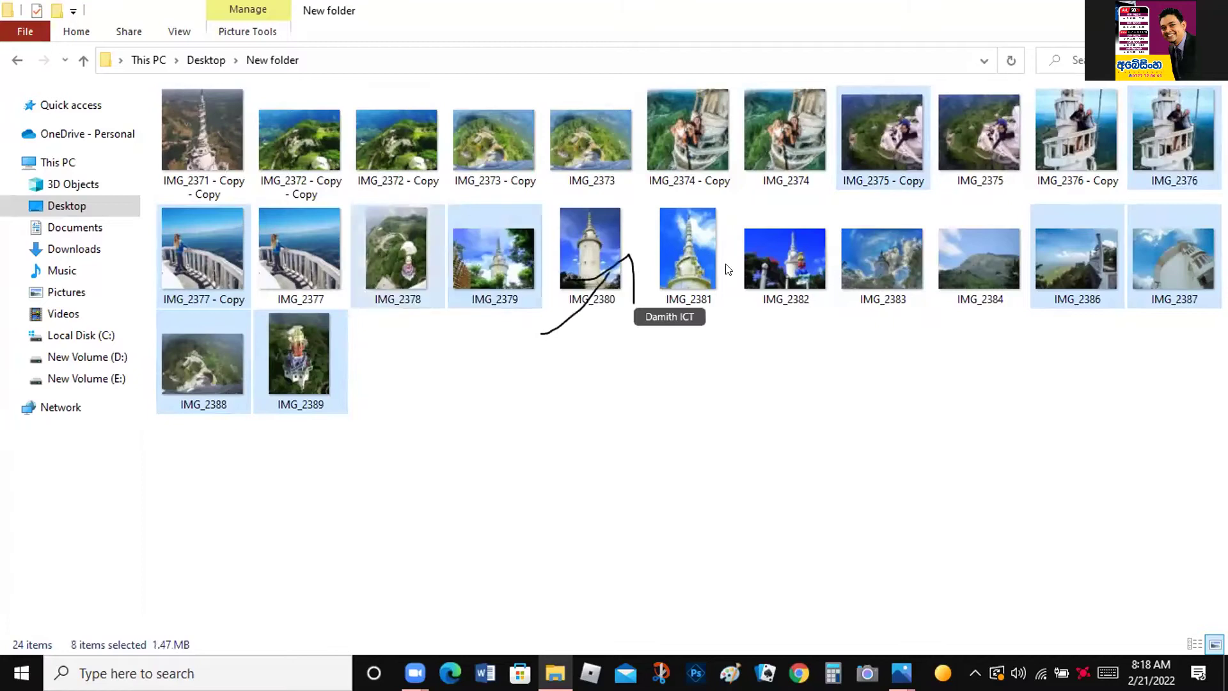
left_click(671, 261, "ctrl")
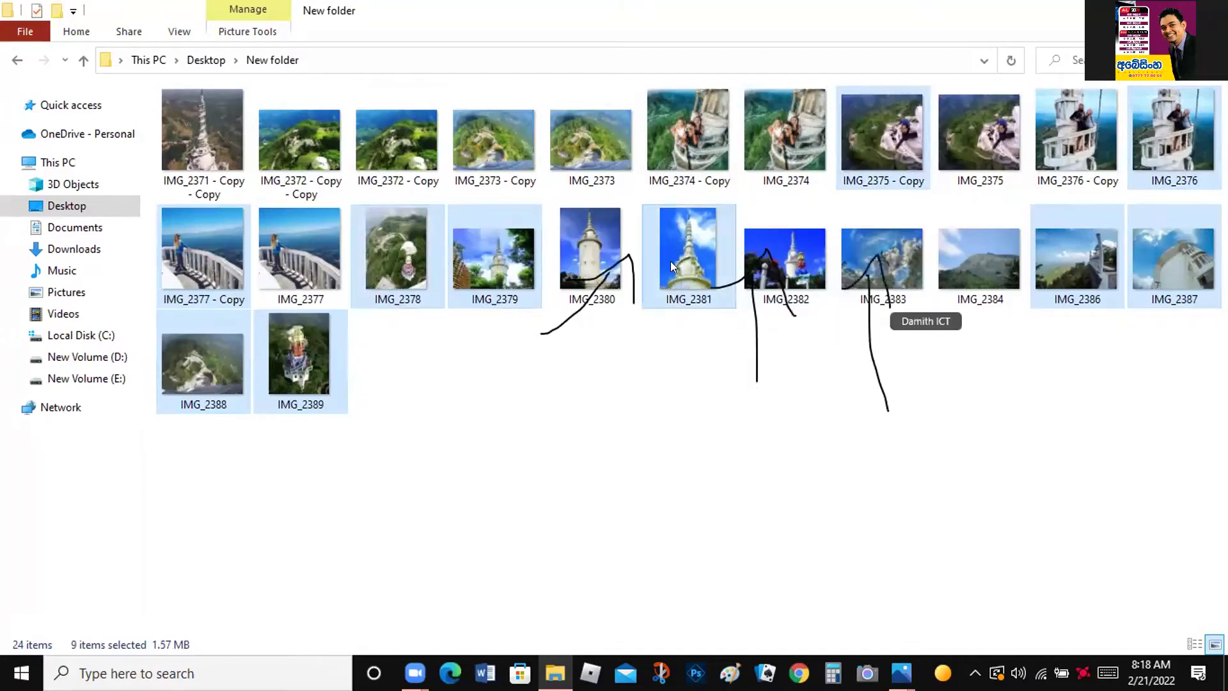
left_click(786, 262, "ctrl")
left_click(890, 251, "ctrl")
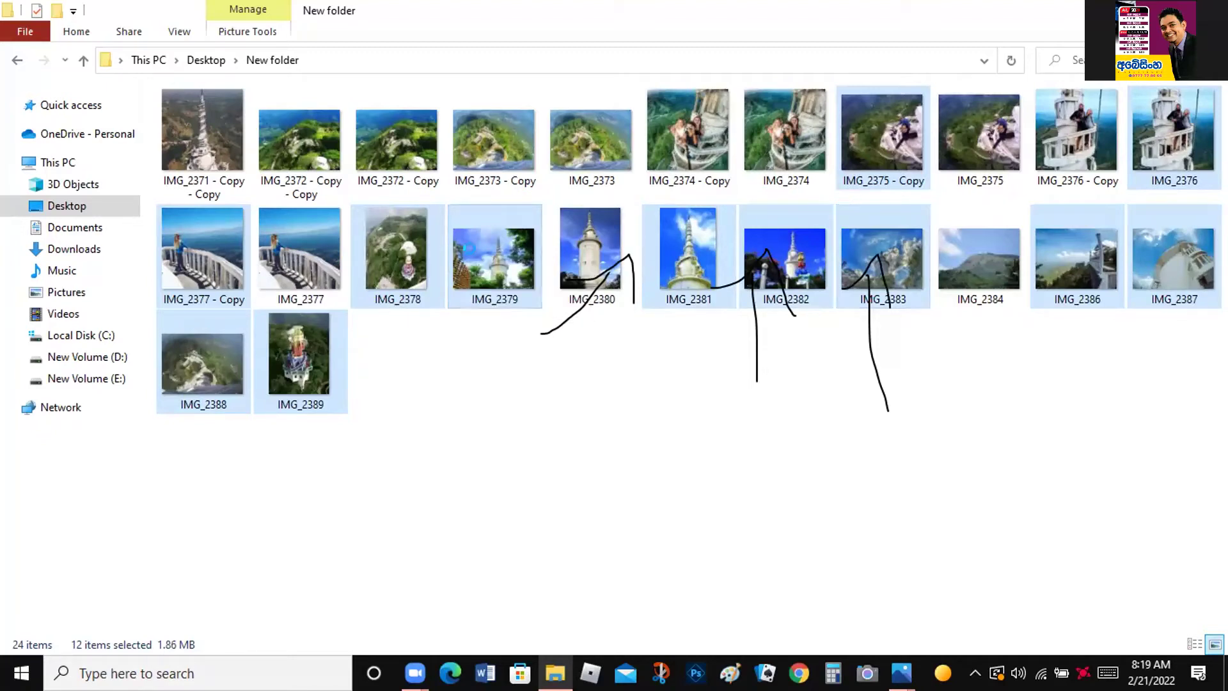
- Copy the selected photos to the clipboard and go to the Desktop folder
right_click(473, 252)
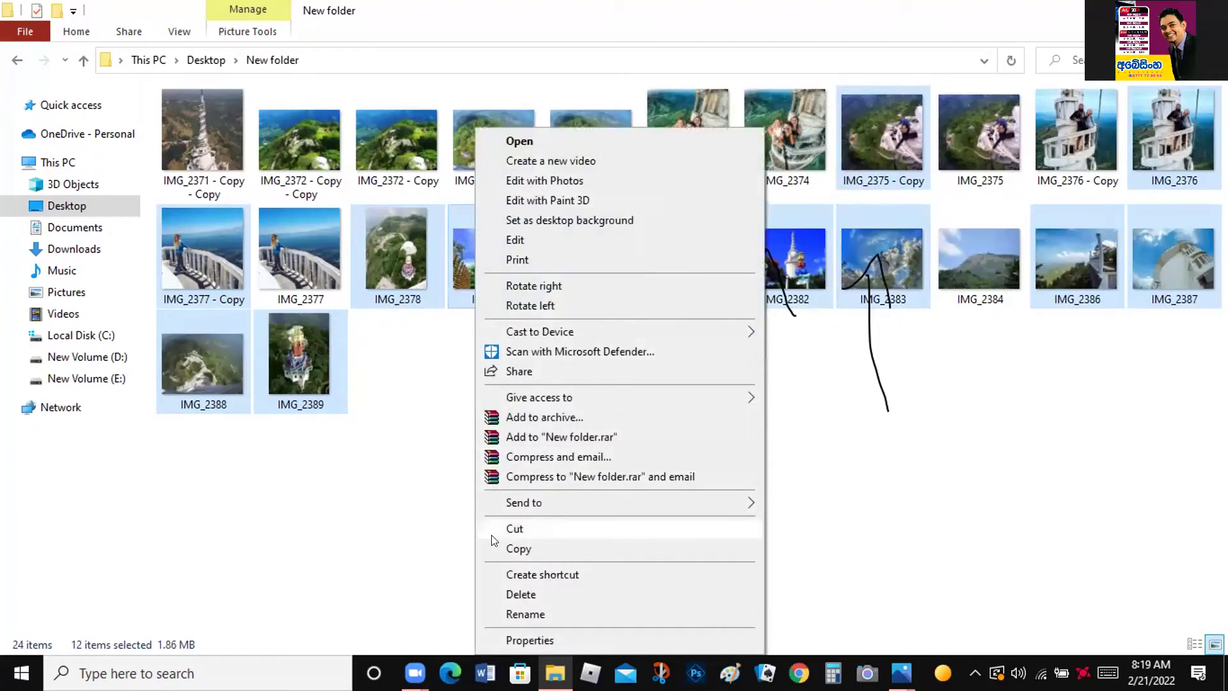
left_click(523, 548)
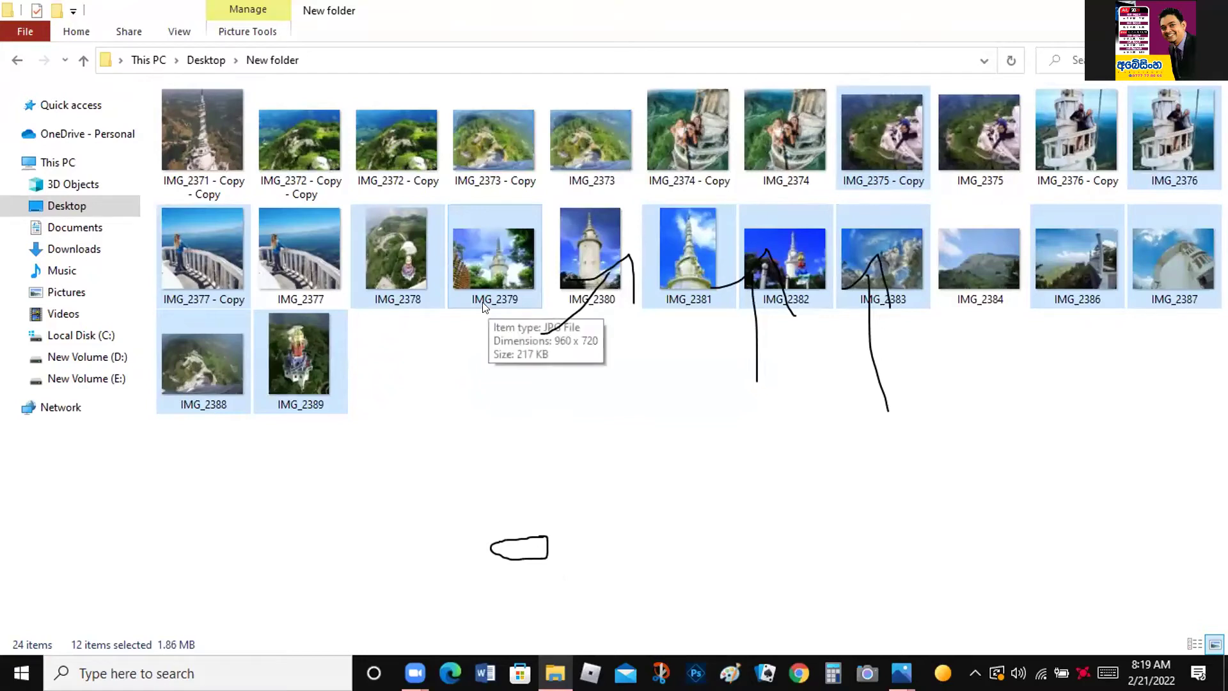
left_click_drag(76, 195, 96, 202)
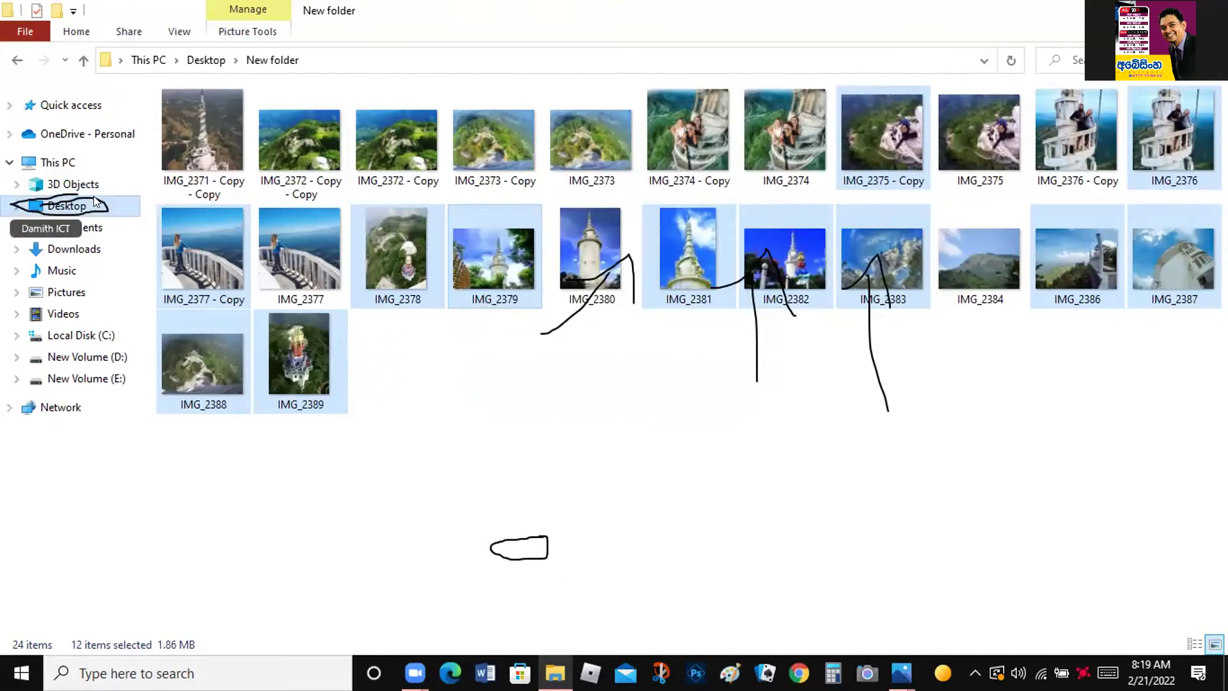
left_click(95, 202)
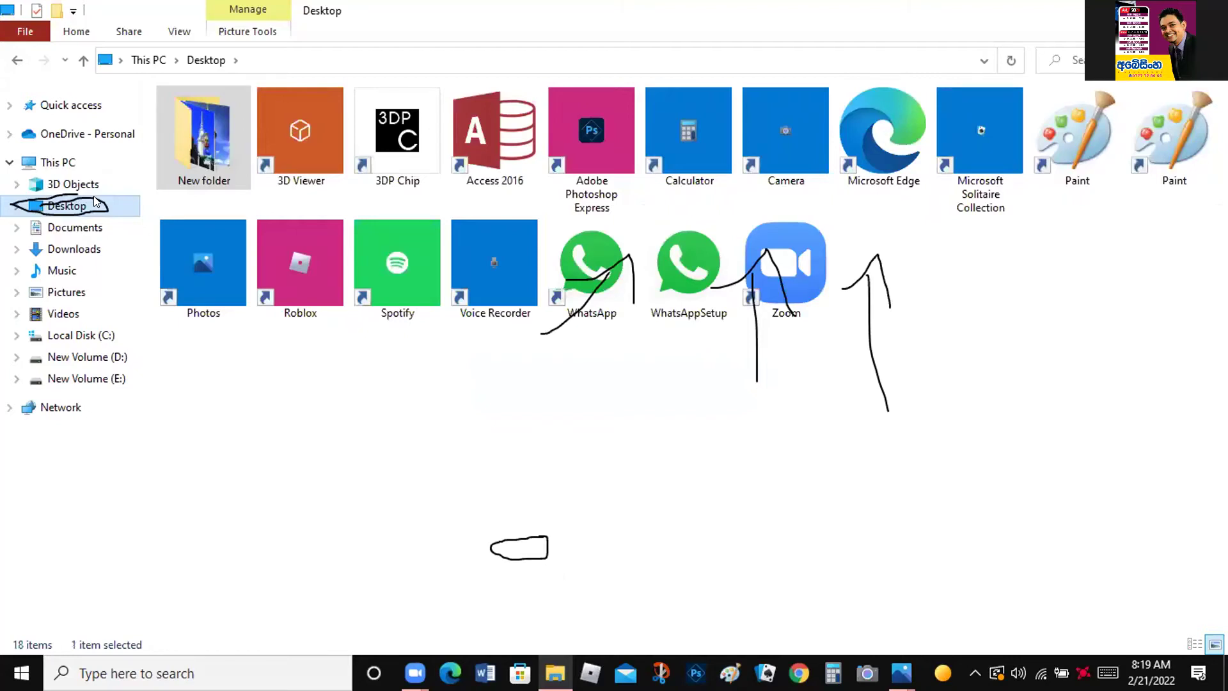
mouse_move(175, 150)
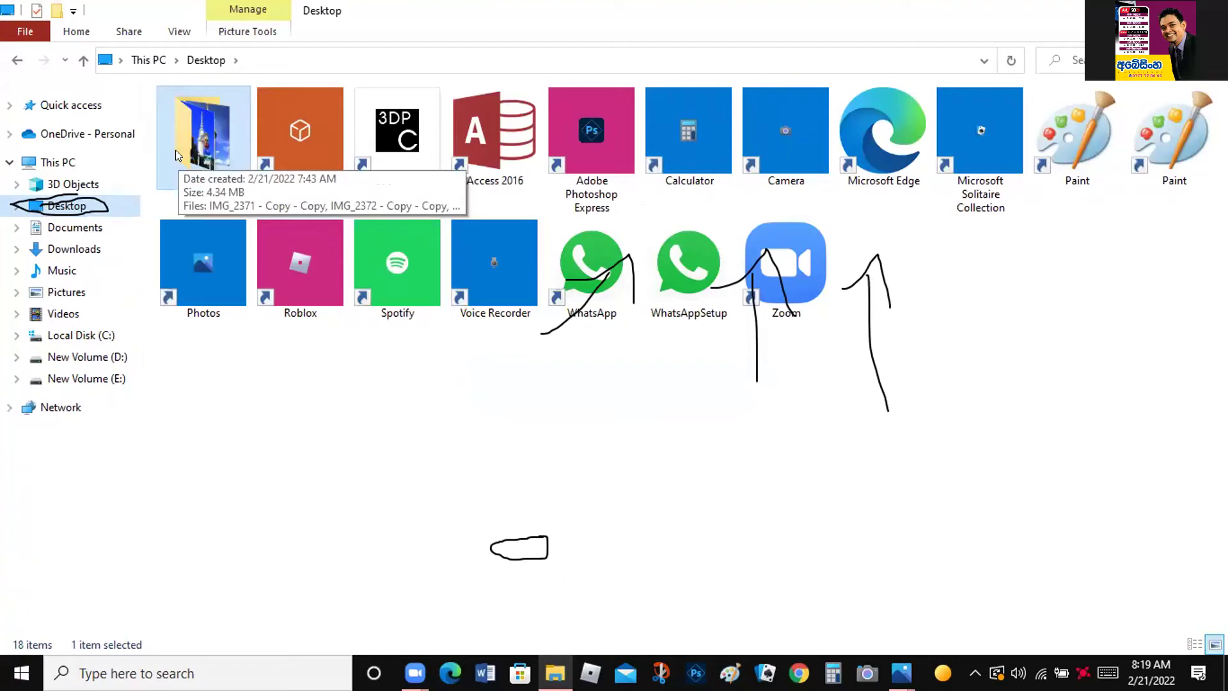
left_click_drag(430, 402, 374, 418)
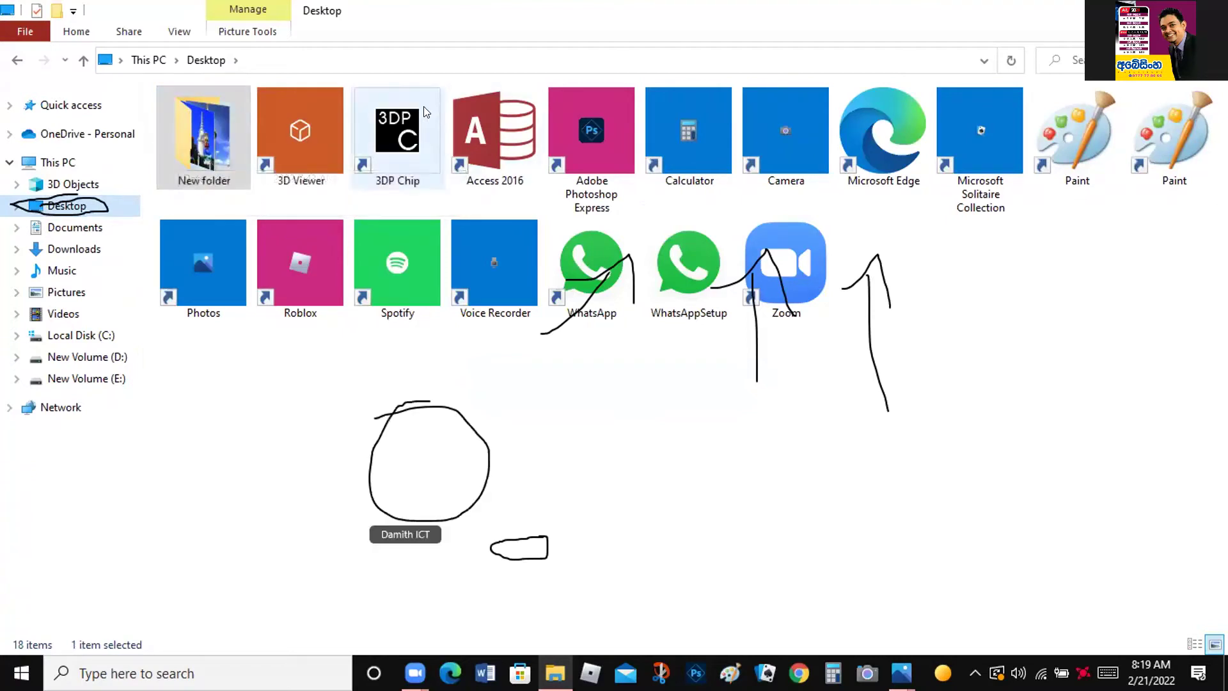
- Create a new folder named ambuluwawa on the desktop
left_click(421, 484)
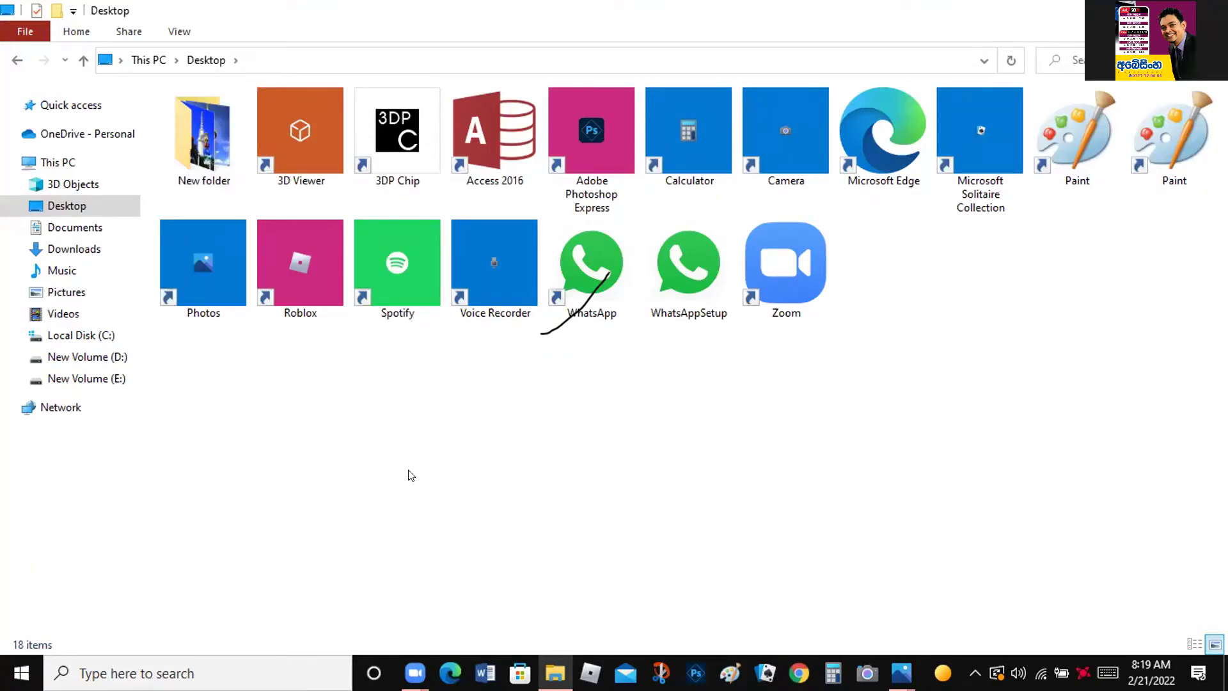
right_click(411, 475)
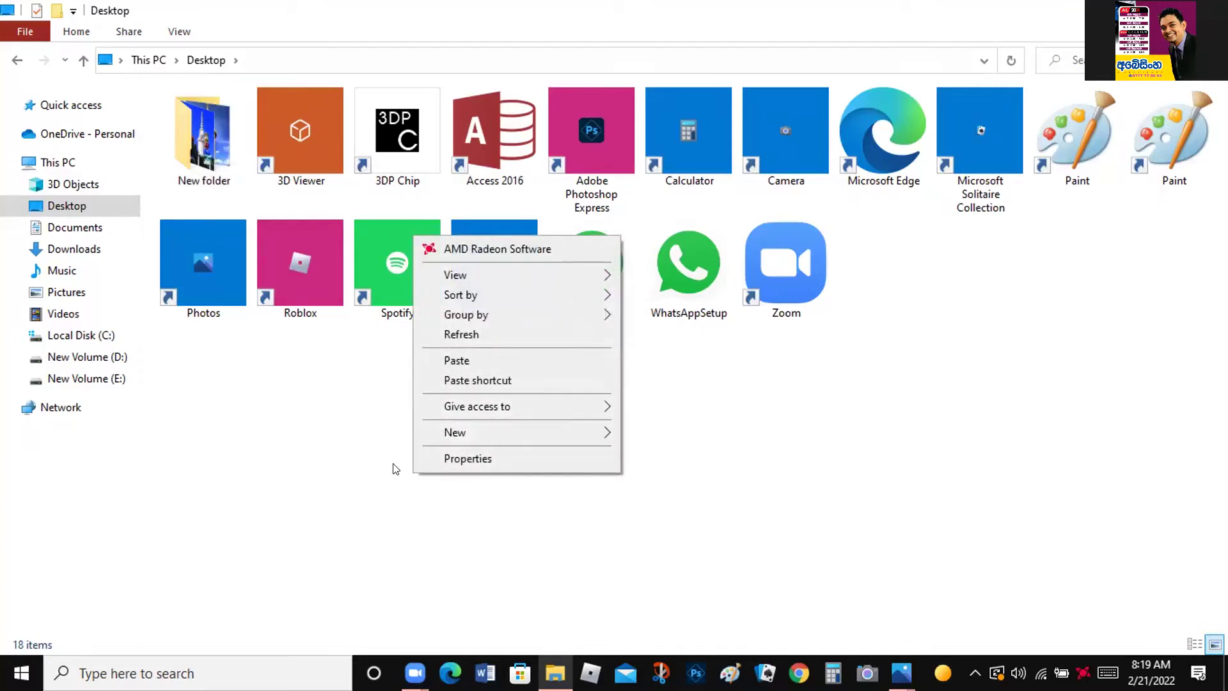
mouse_move(463, 435)
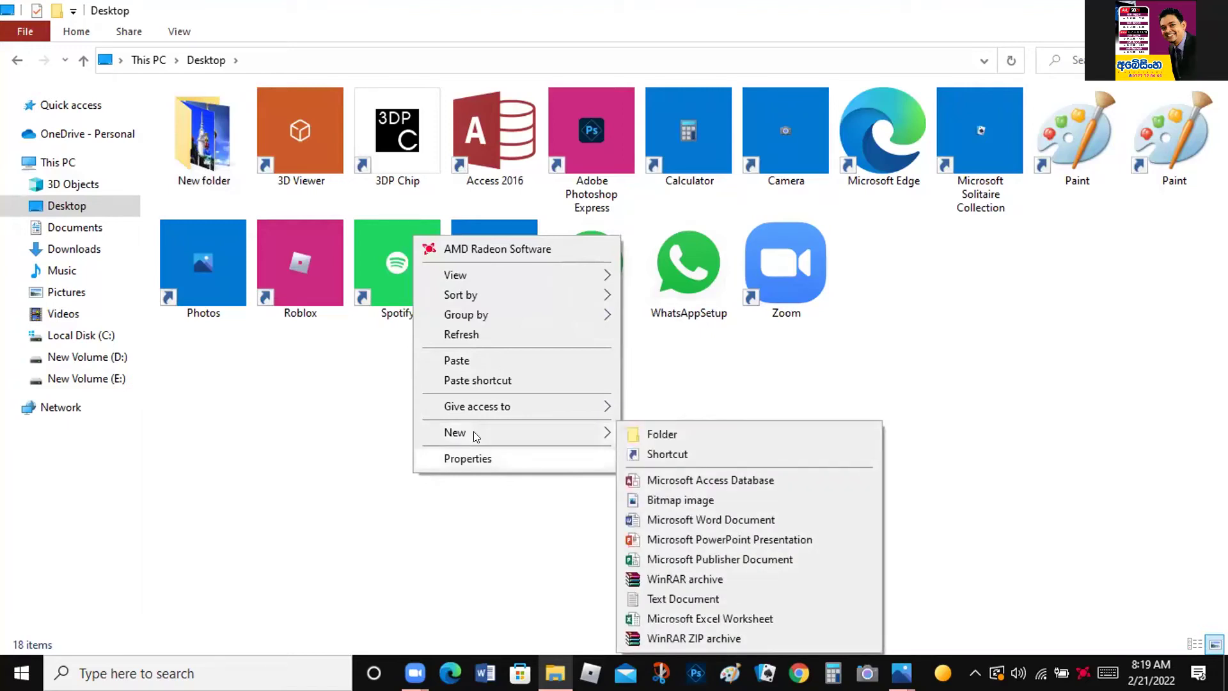
left_click(657, 436)
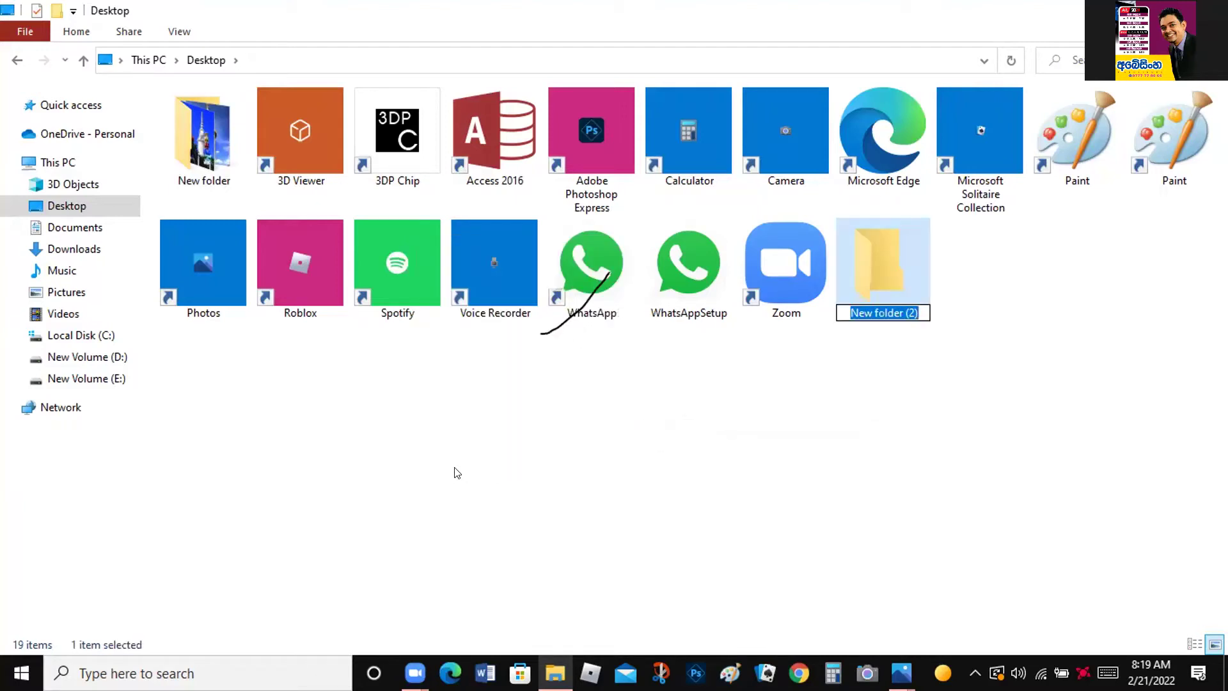
type("amb")
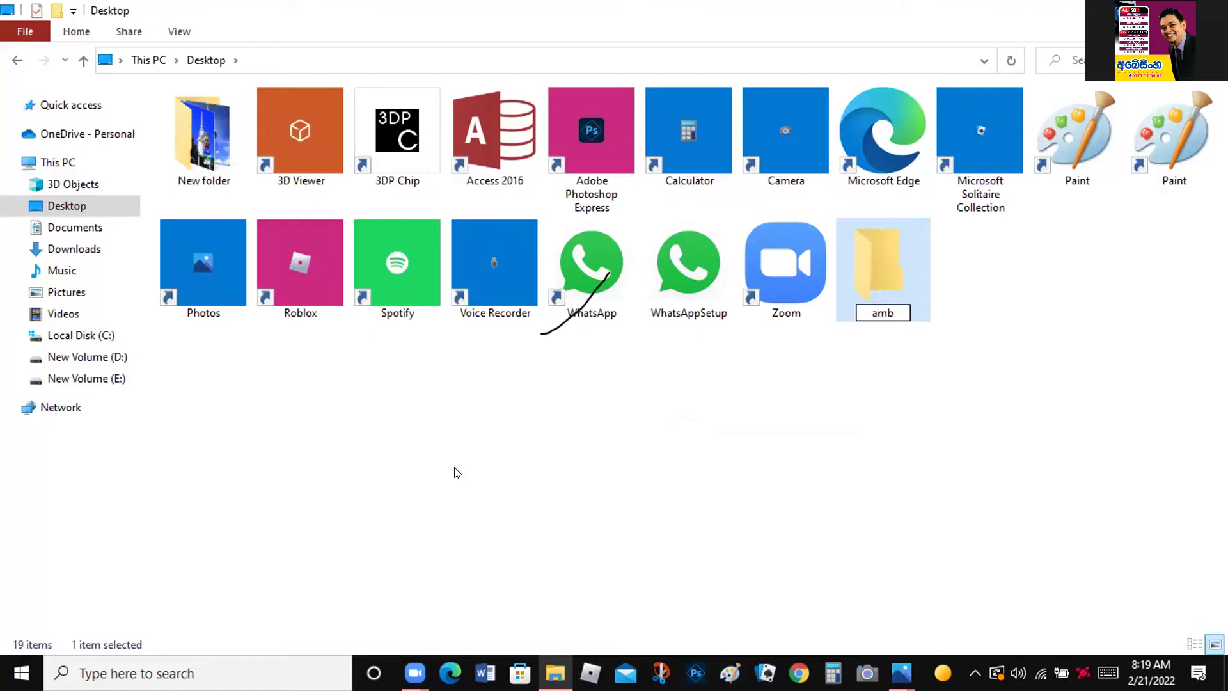
type("ulu")
type("wa")
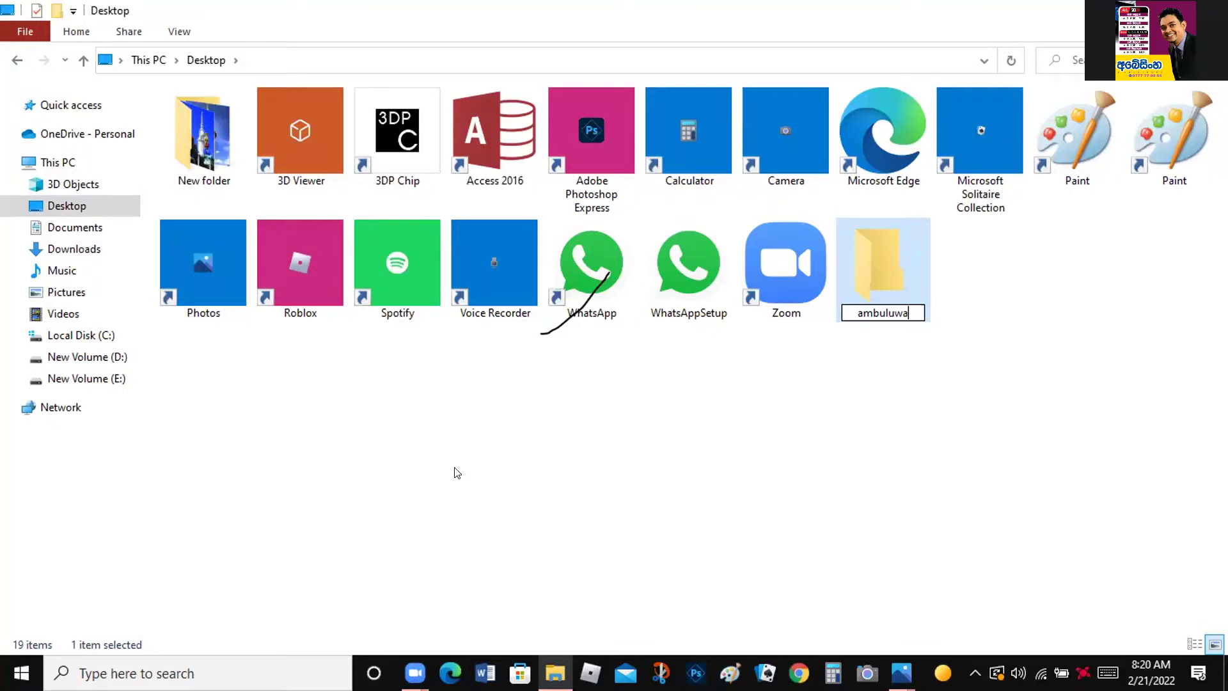
type("wa")
left_click(695, 566)
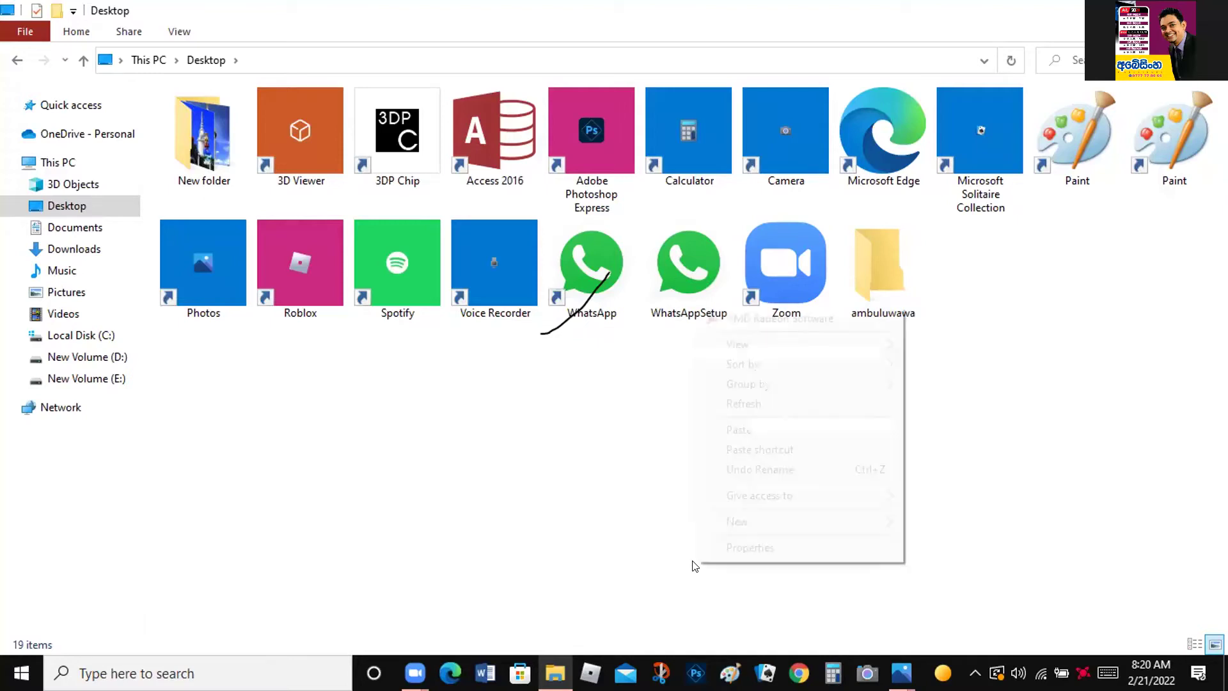
- Paste the copied photos into the ambuluwawa folder and open it
right_click(695, 566)
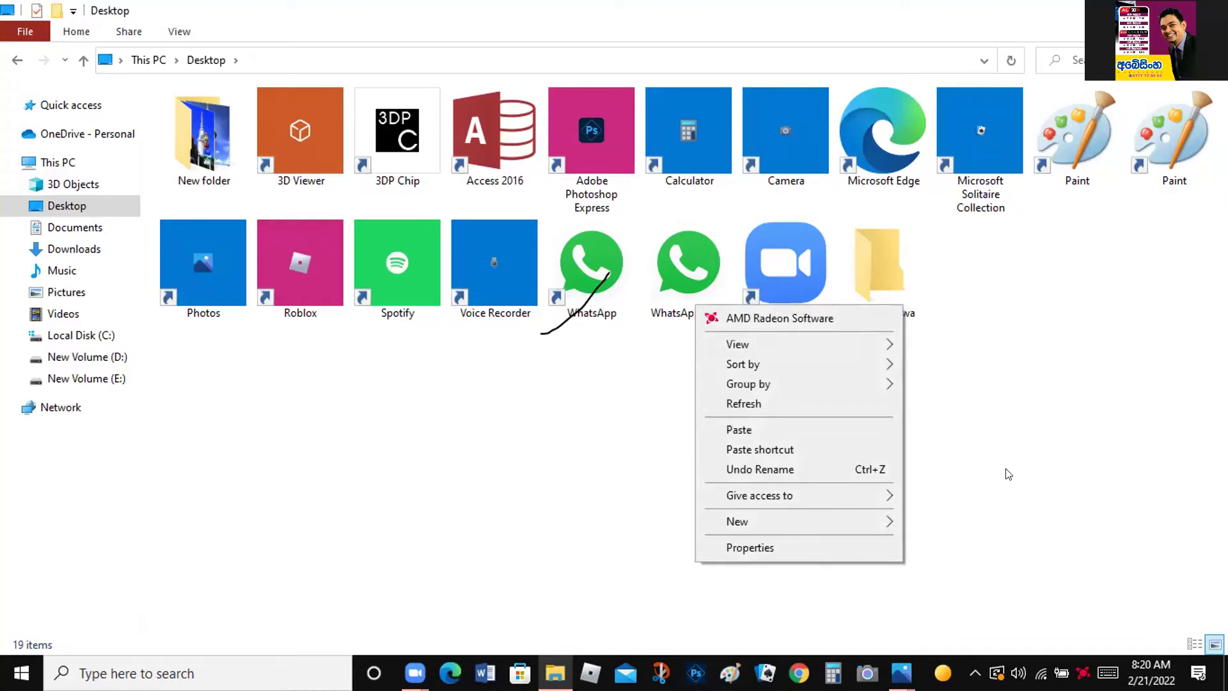
left_click(985, 458)
right_click(866, 238)
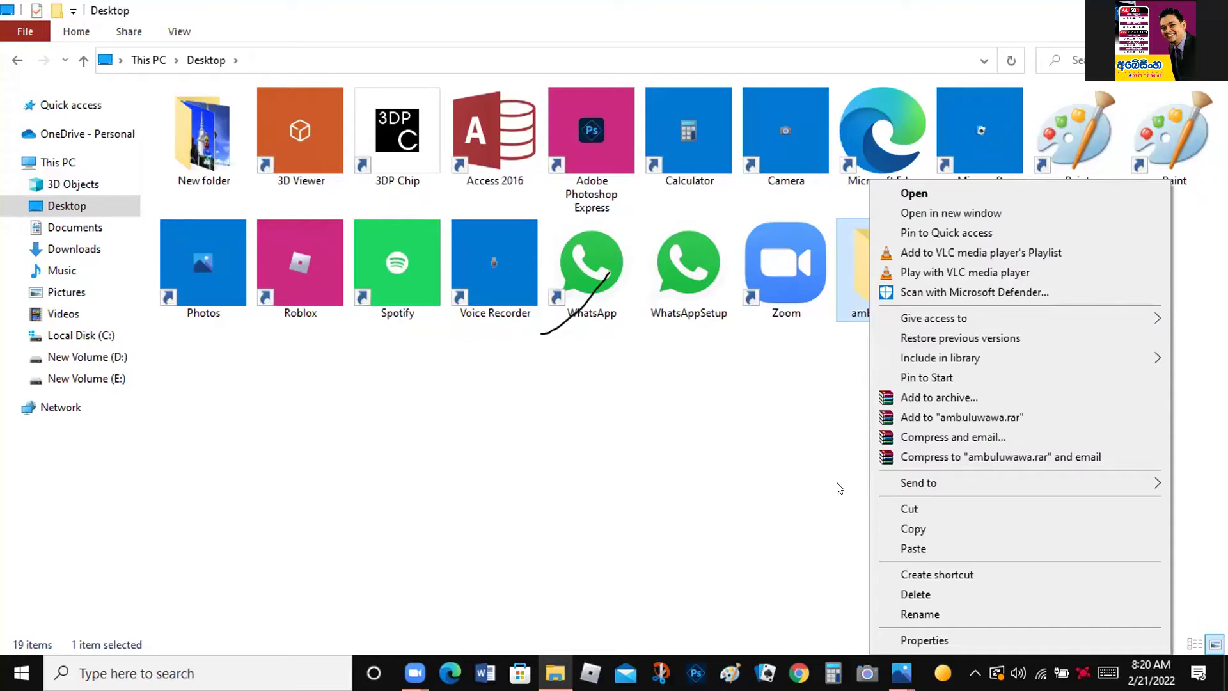
left_click(913, 549)
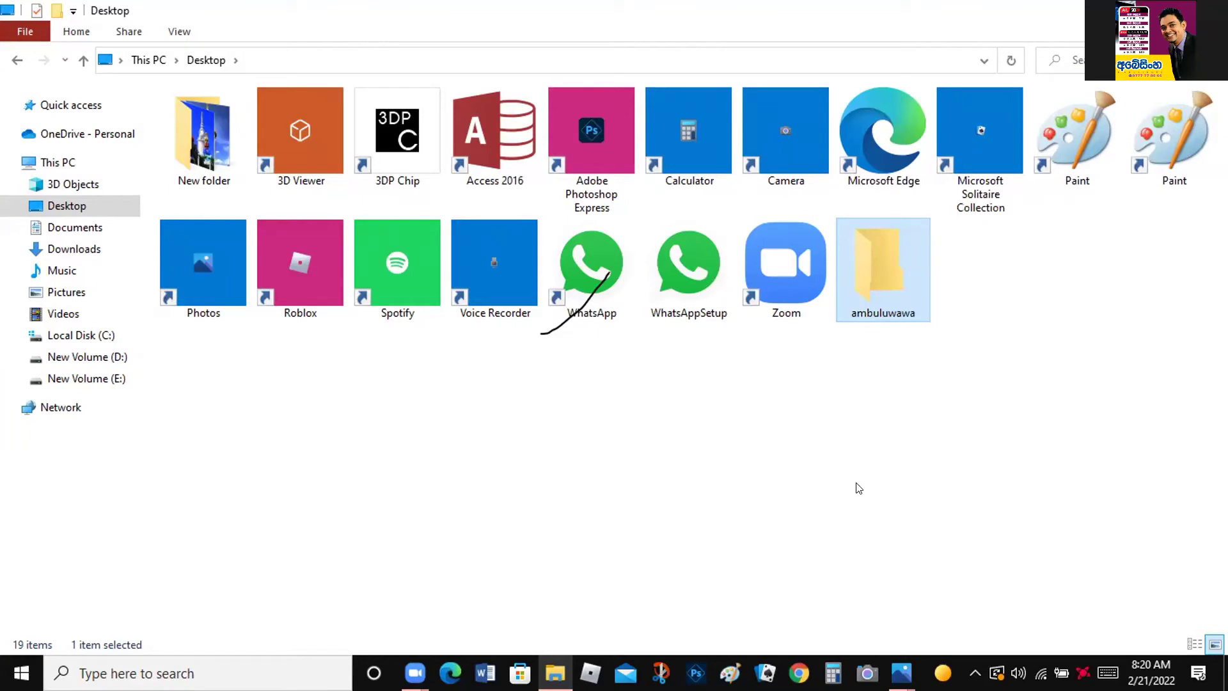
double_click(858, 316)
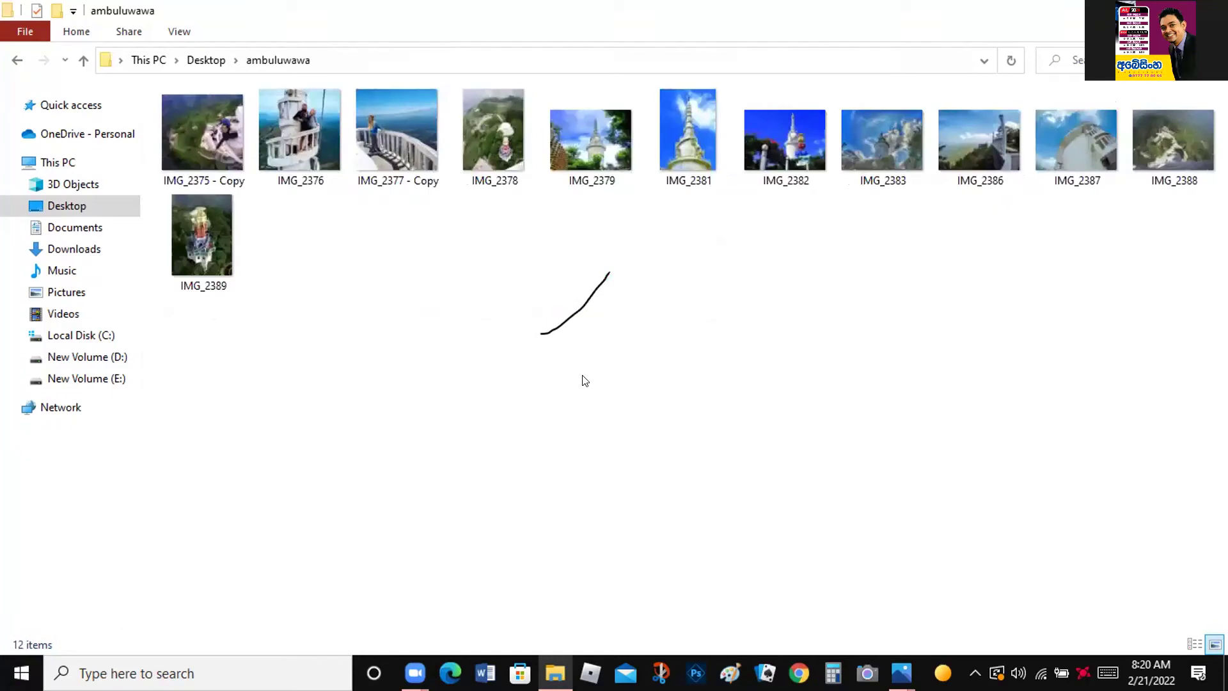
- Maximize the ambuluwa photo window, go to the Pictures folder and select the ambuluwa folder there
key("Right")
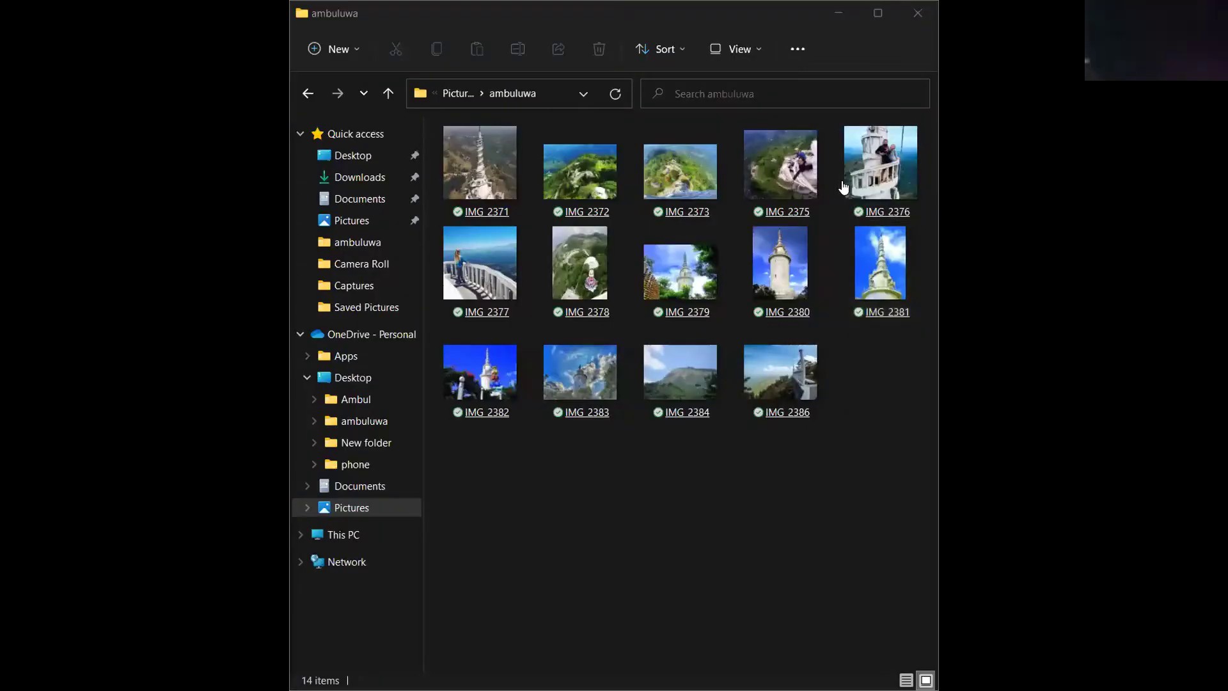
left_click_drag(888, 421, 924, 419)
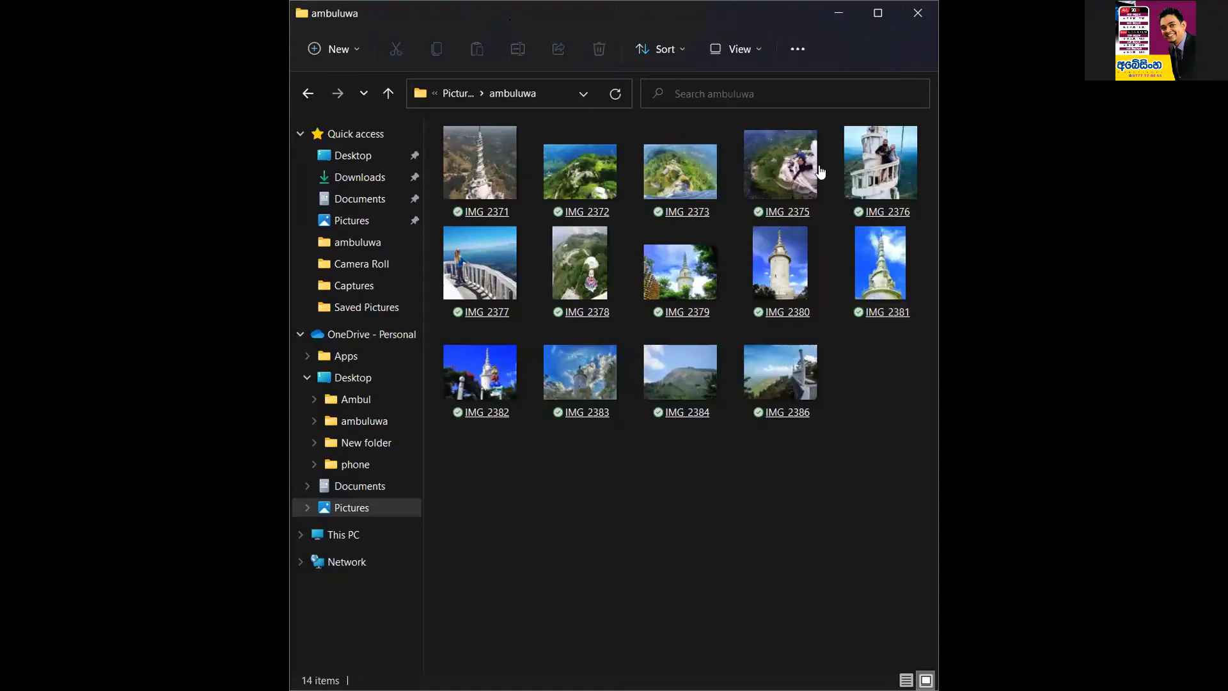
double_click(860, 185)
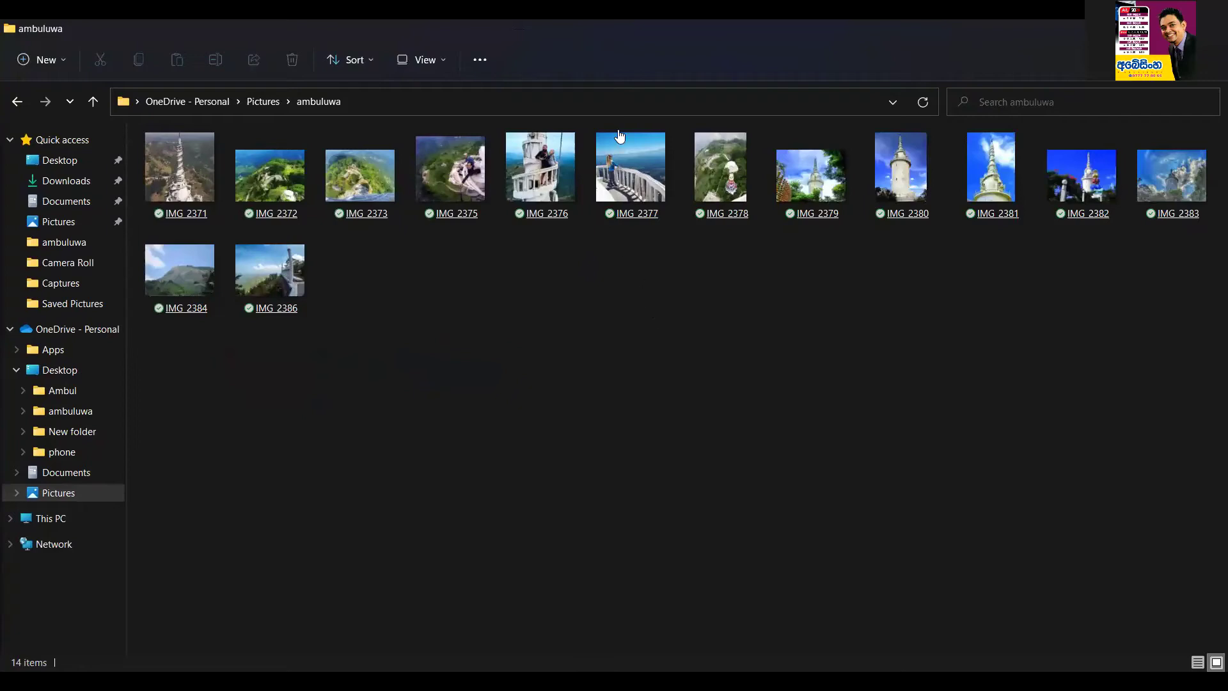
key("Right")
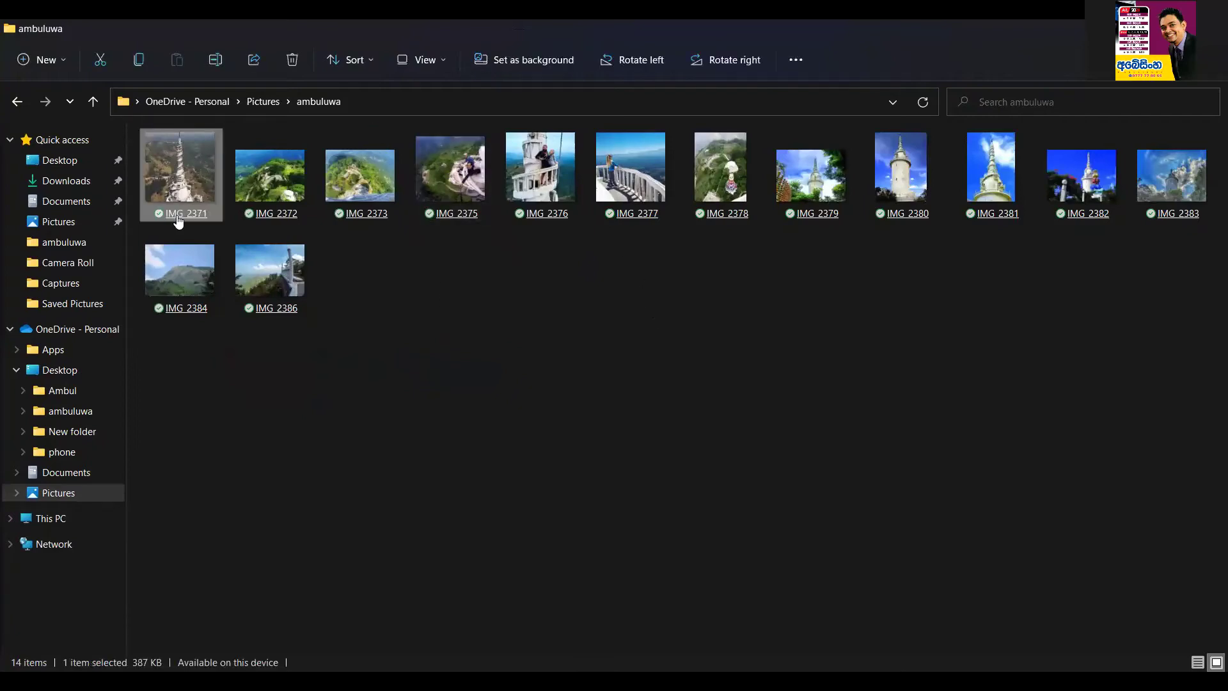
left_click(67, 495)
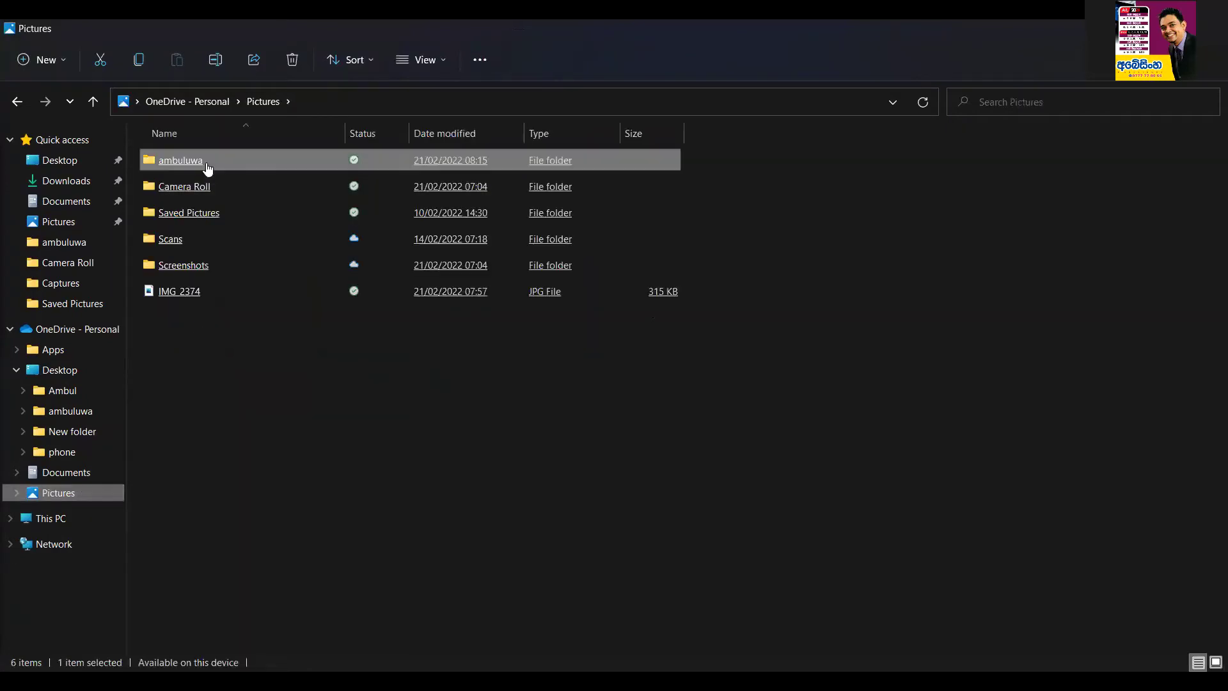
left_click(224, 167)
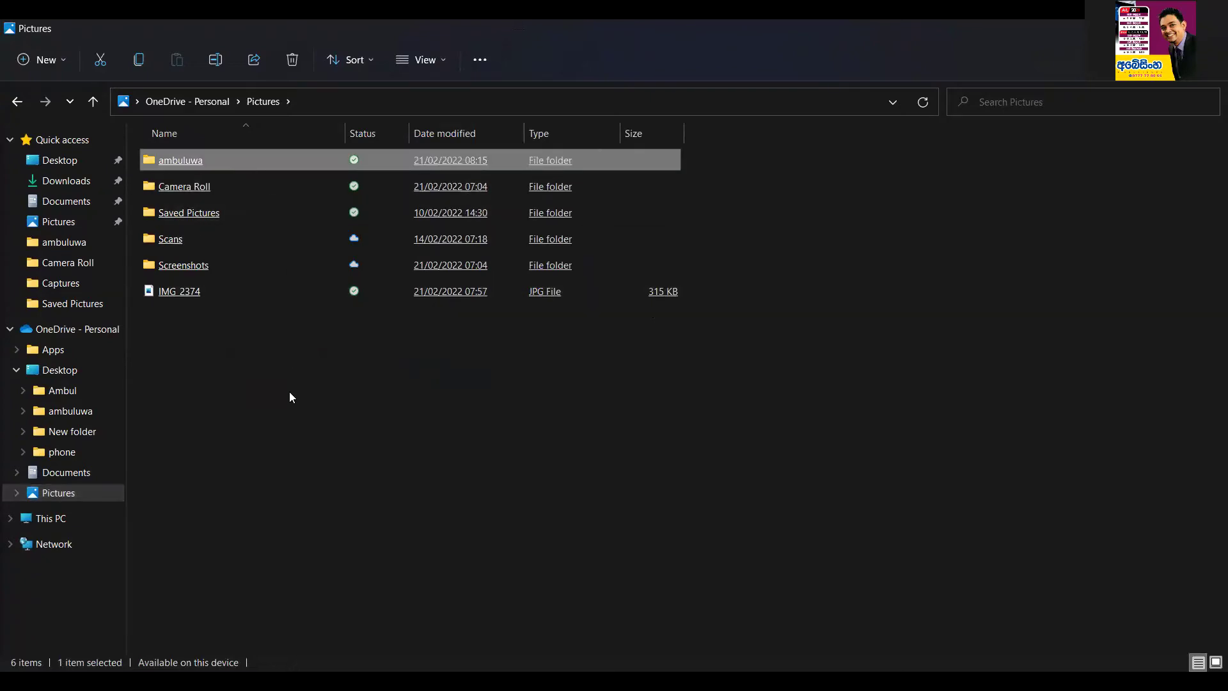
- Open the ambuluwa folder in Pictures to look at its photos, and return to the Pictures folder
double_click(255, 160)
right_click(255, 158)
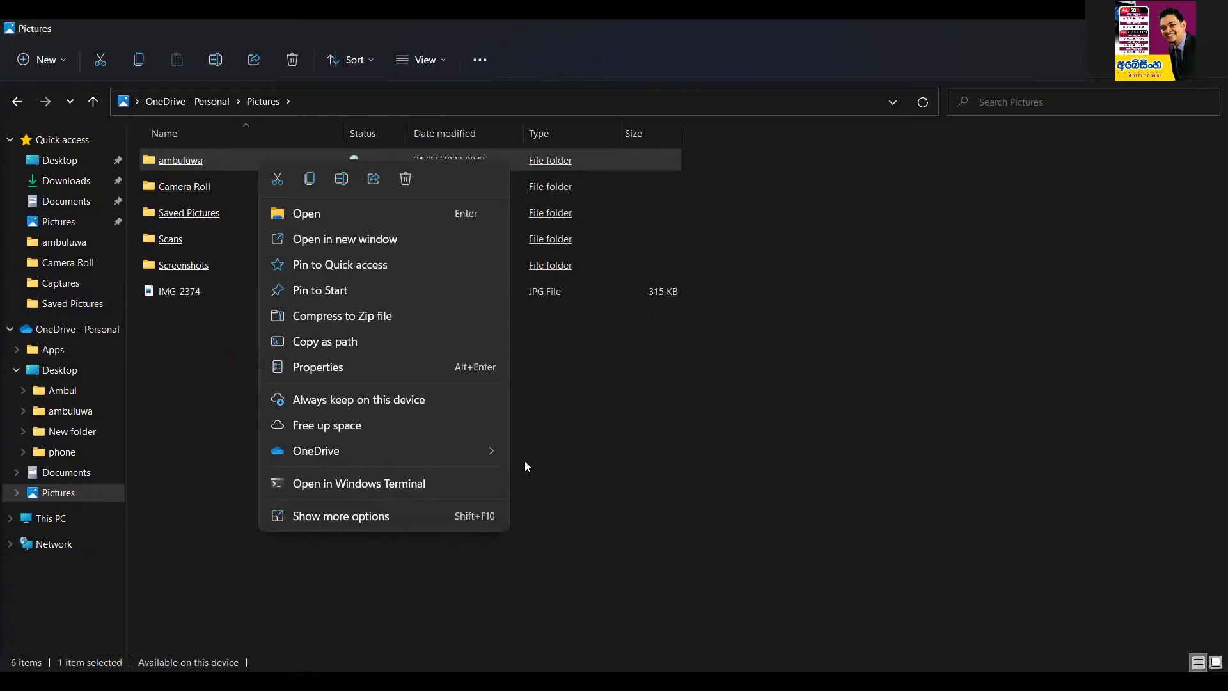
left_click(578, 444)
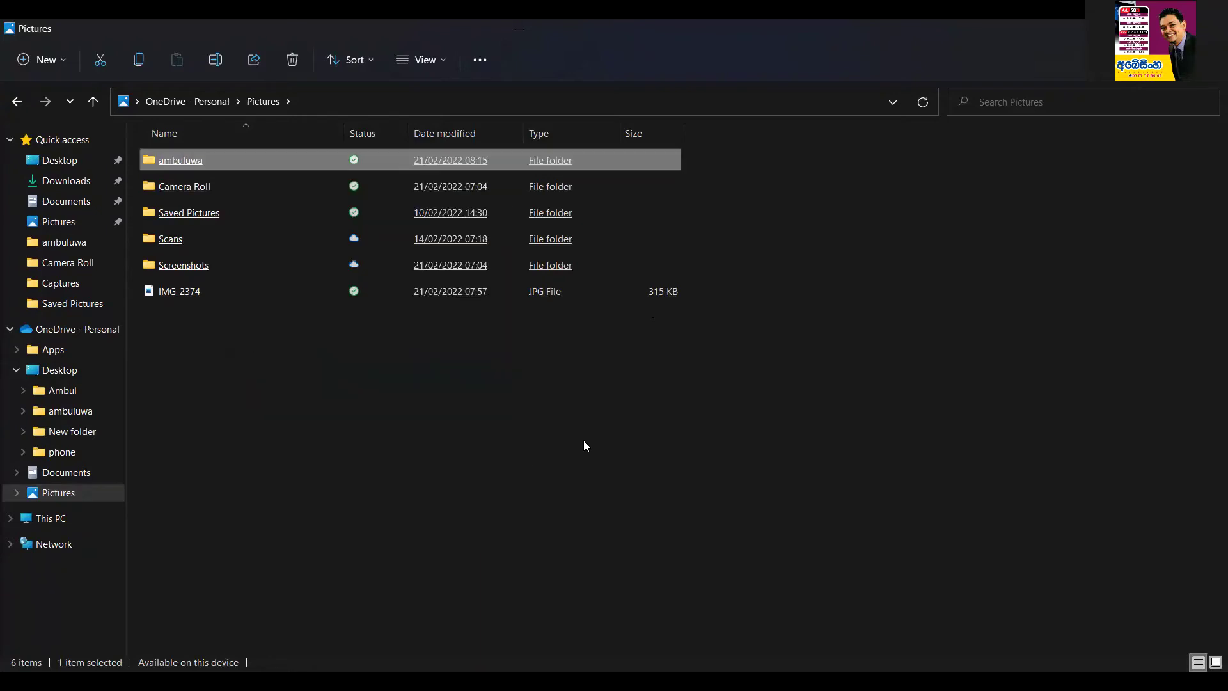
left_click(280, 169)
double_click(281, 169)
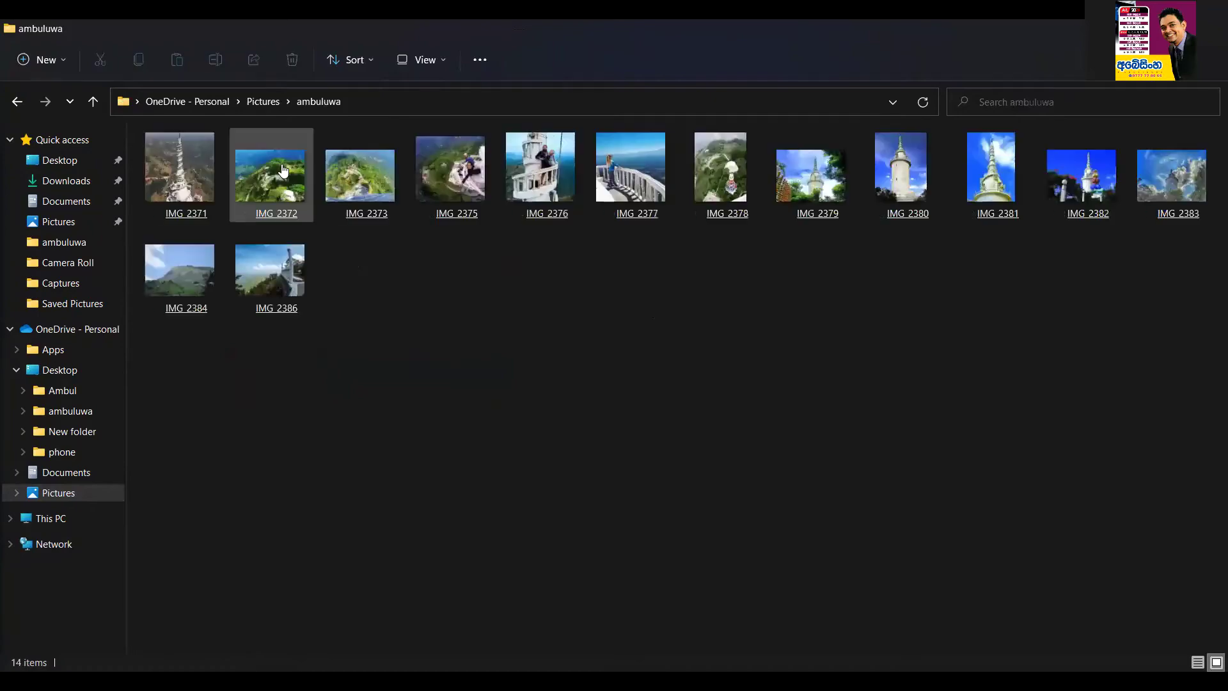
left_click(295, 178)
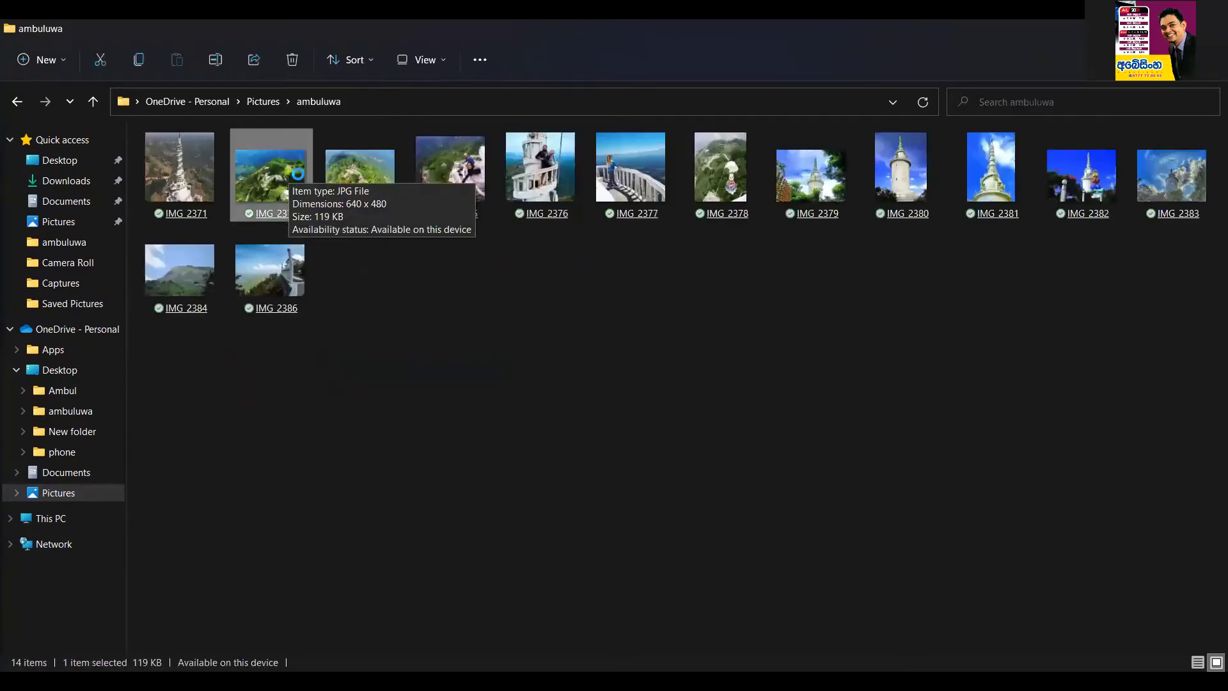
left_click(48, 496)
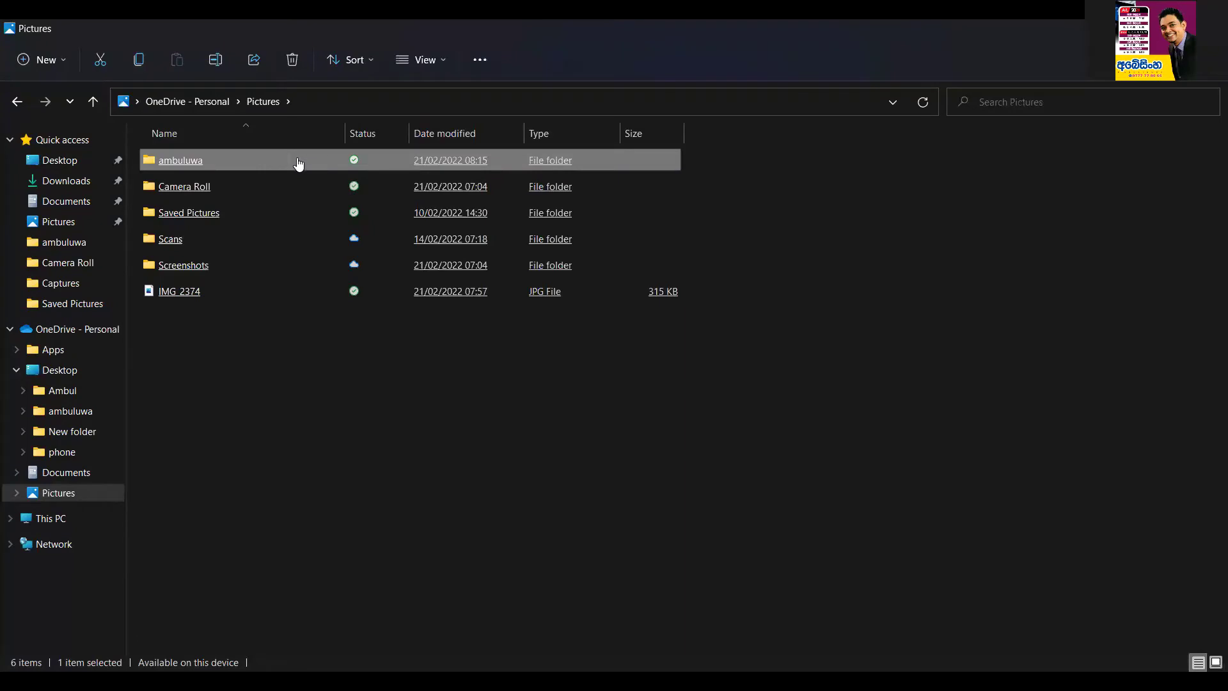
- Copy the ambuluwa folder in Pictures to the clipboard
right_click(298, 164)
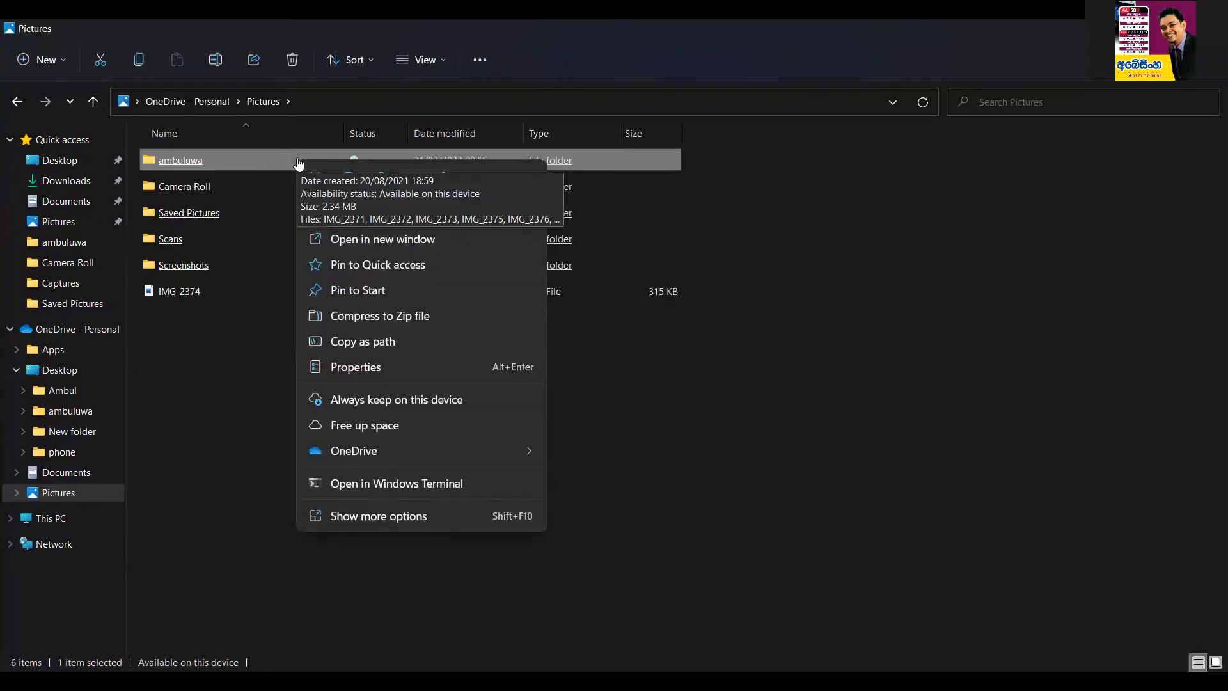
right_click(171, 163)
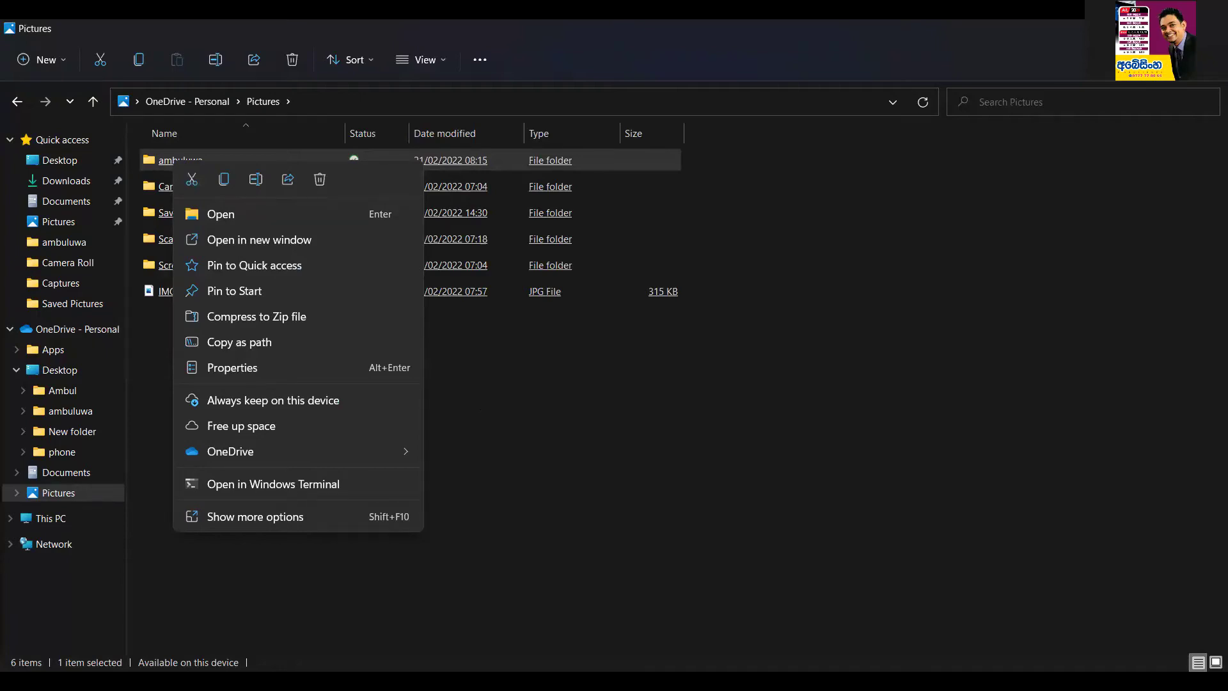
key("ctrl+c")
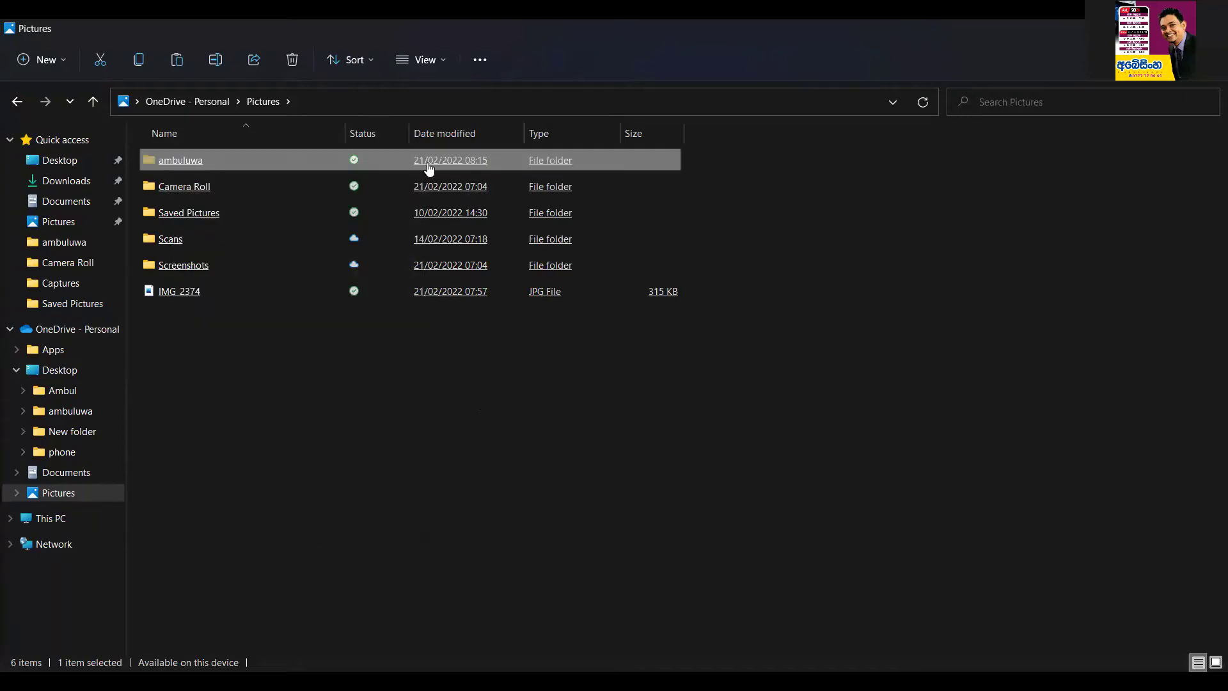
right_click(503, 165)
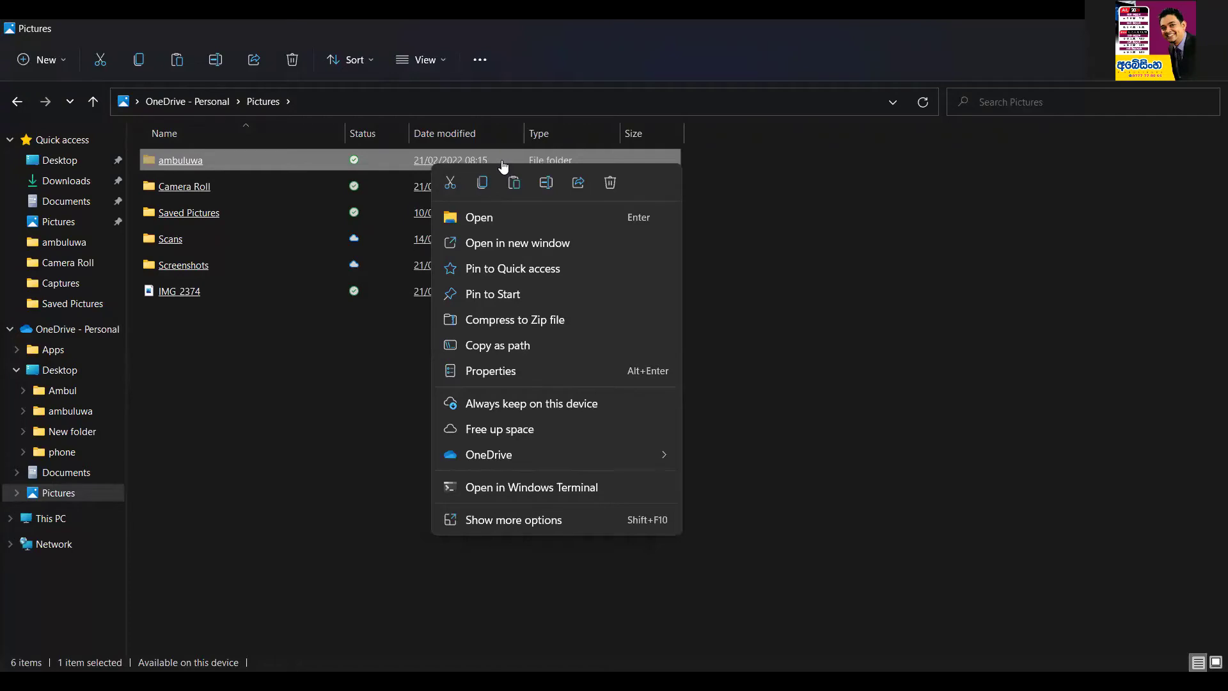
key("Escape")
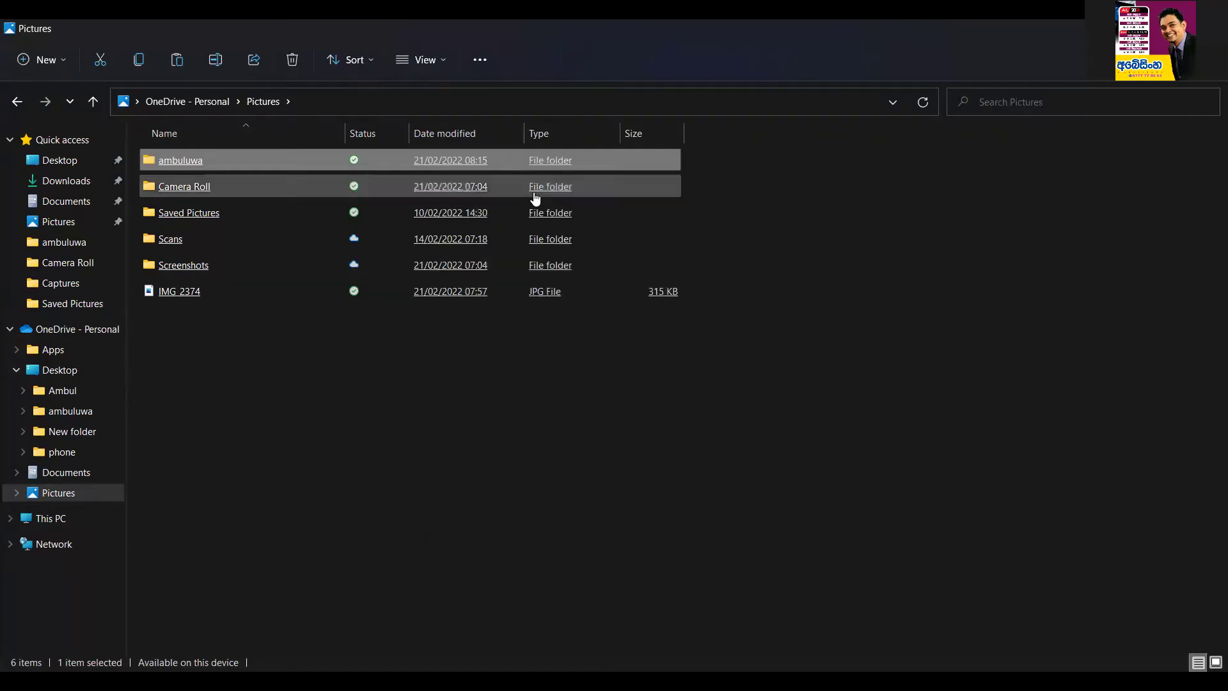
- Switch the Pictures folder's view from details to large icons
left_click(531, 192)
left_click(530, 169)
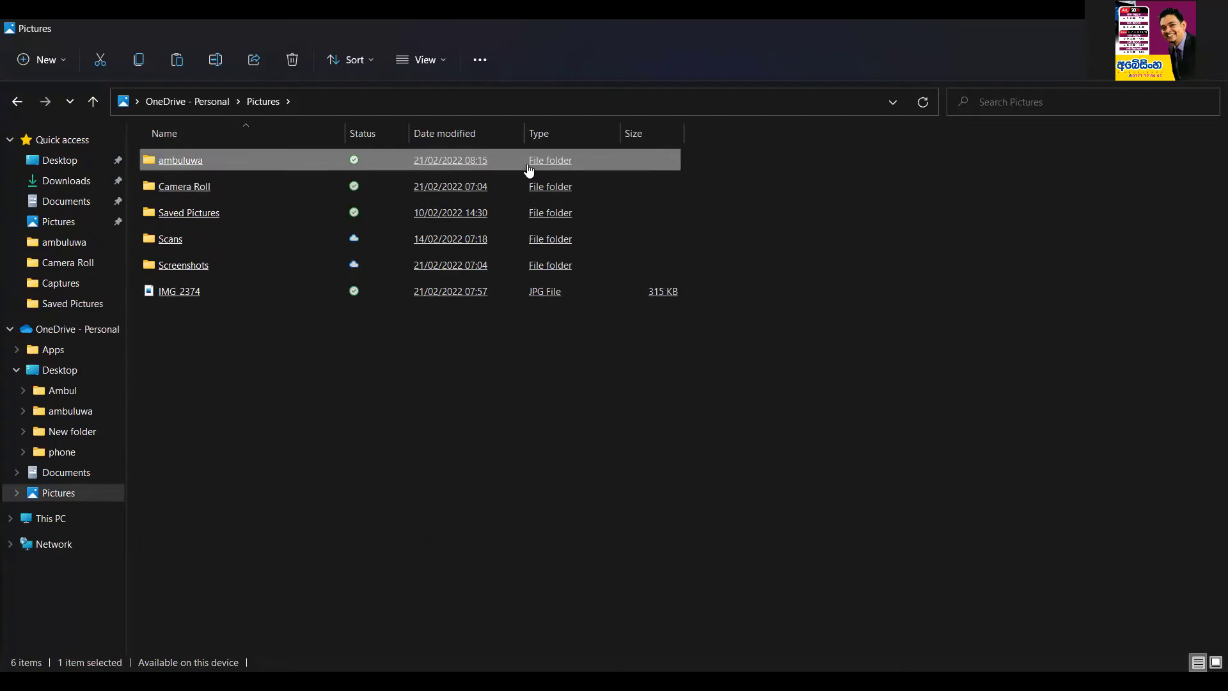
right_click(529, 168)
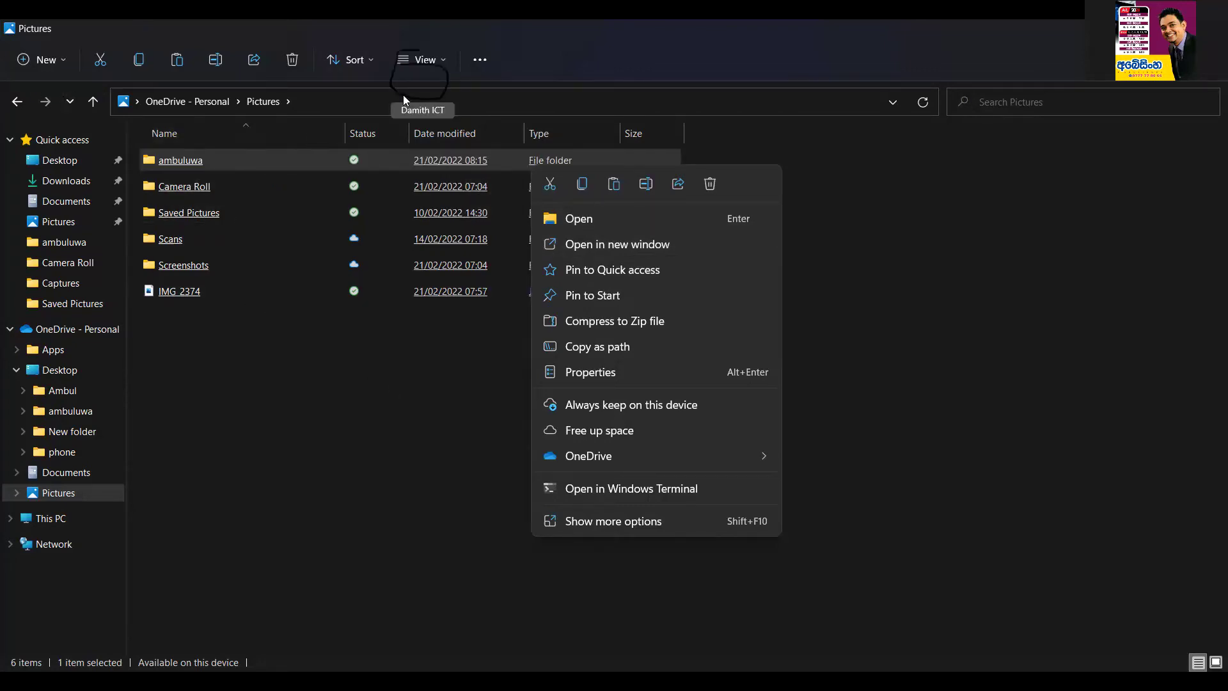
key("Escape")
left_click(421, 59)
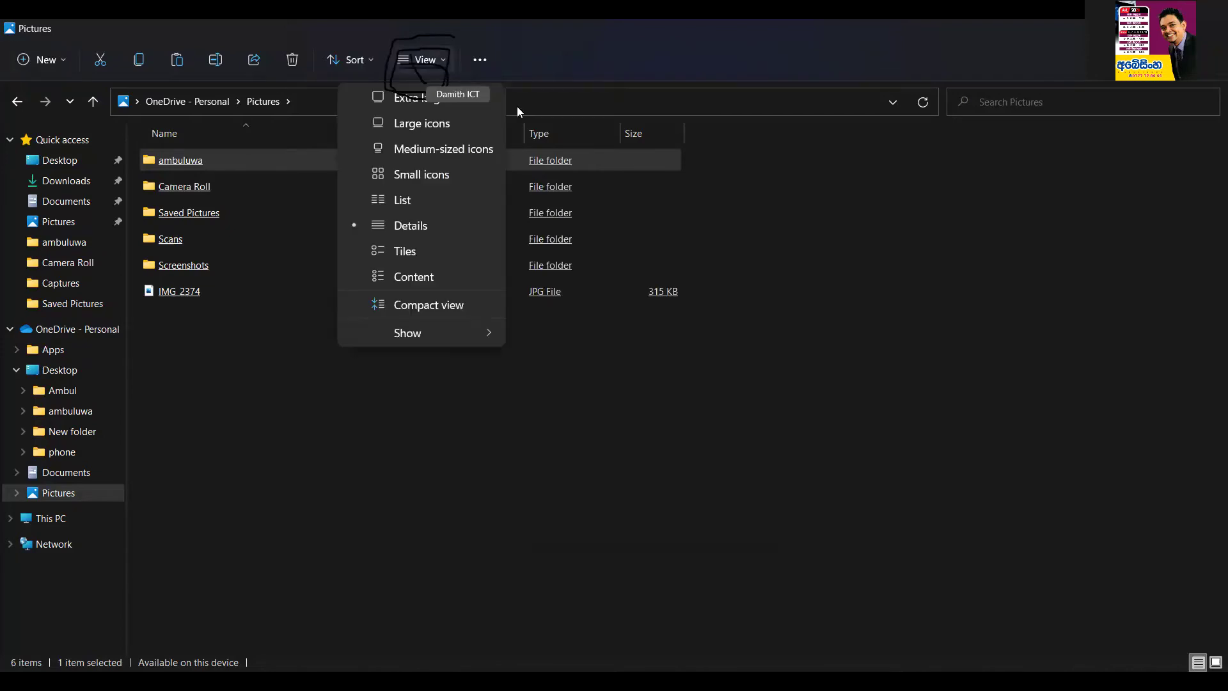
left_click(559, 303)
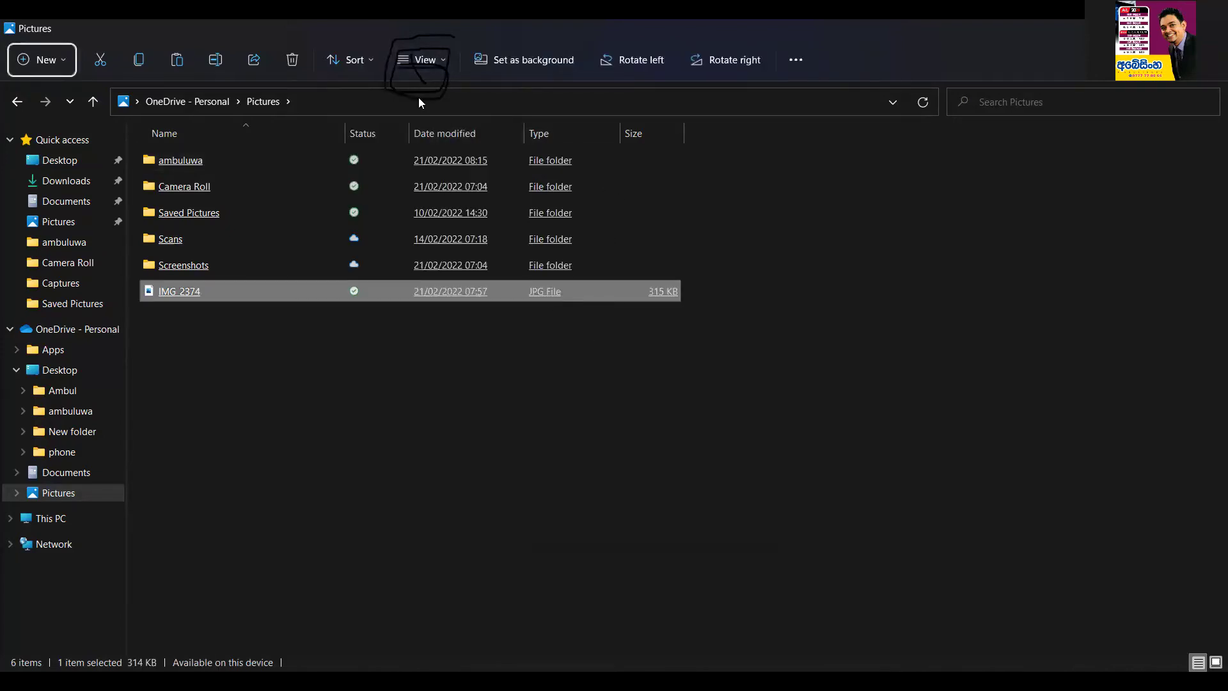
left_click(420, 62)
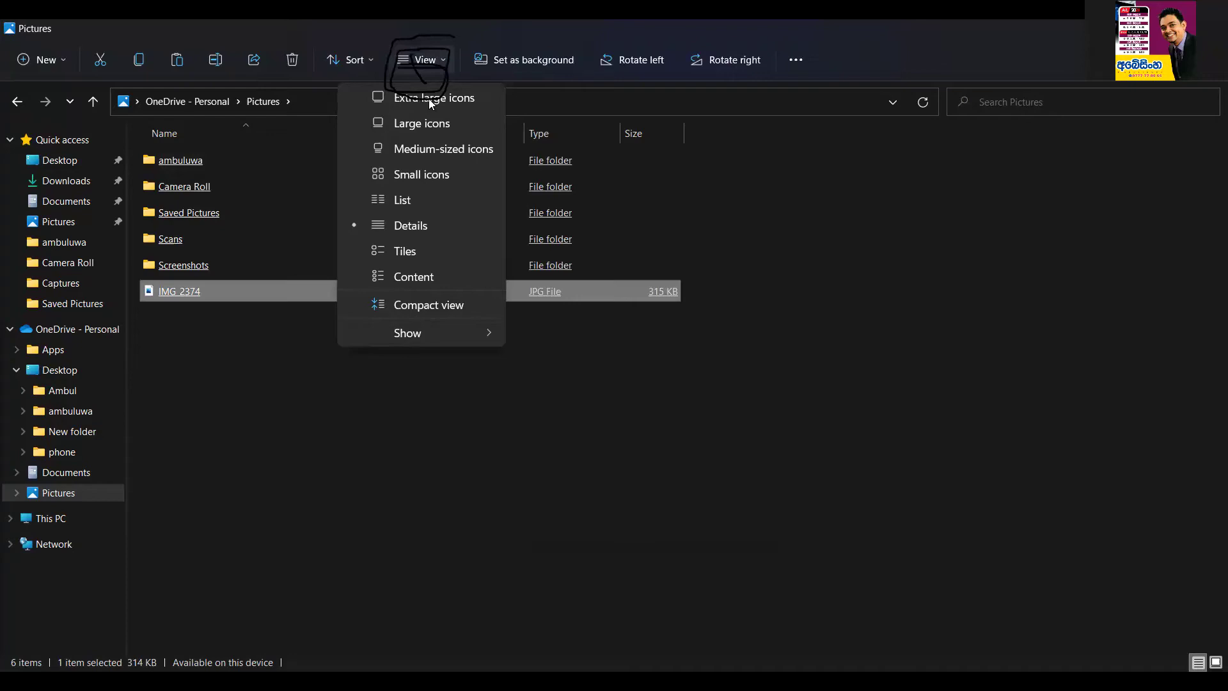
key("Escape")
key("Escape")
left_click(425, 61)
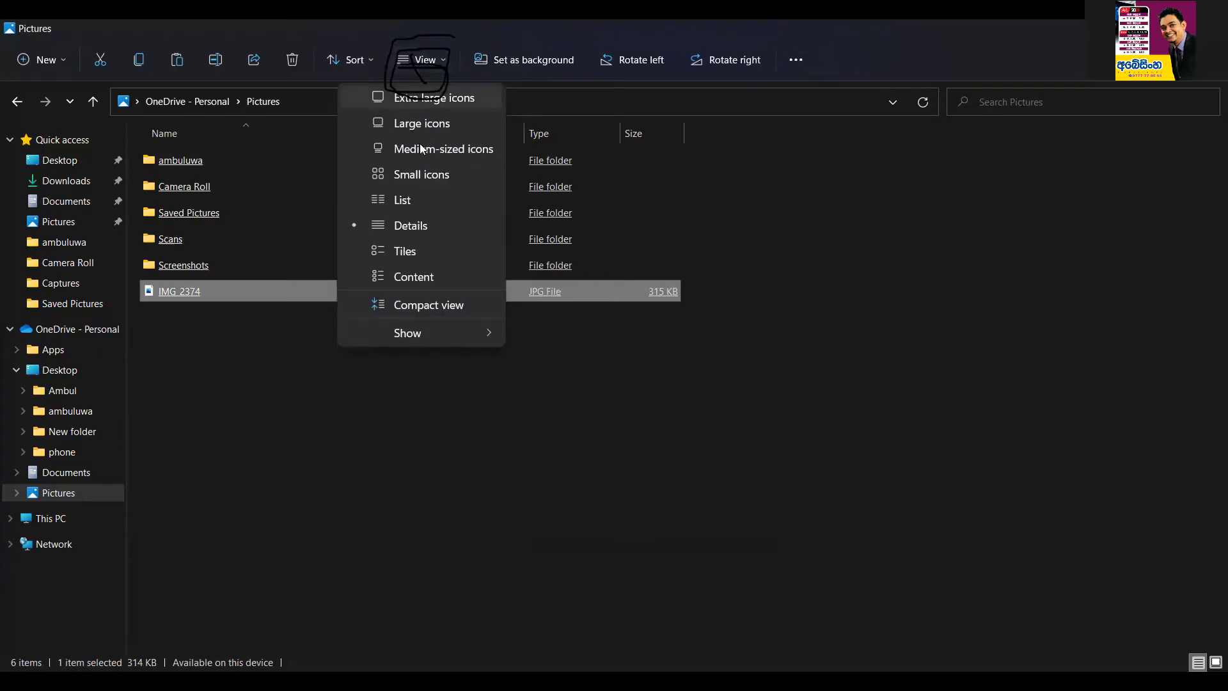
left_click(422, 130)
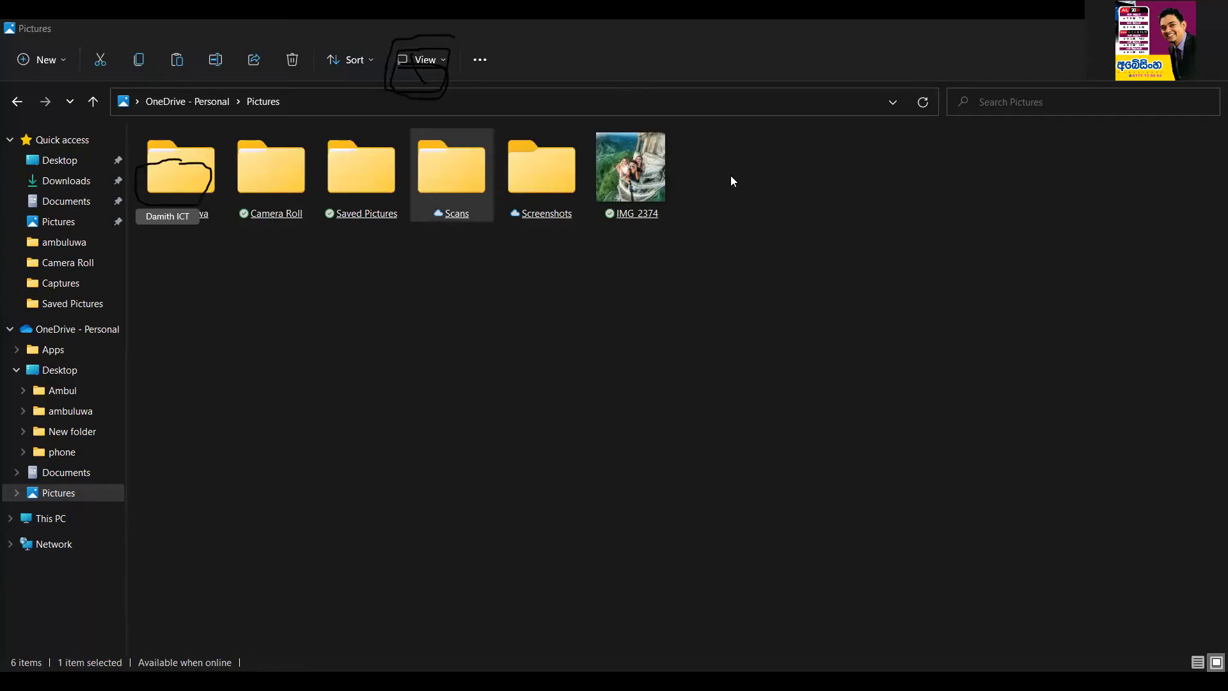
- Look at the photos inside the ambuluwa folder, return to Pictures and copy the folder's path
double_click(206, 153)
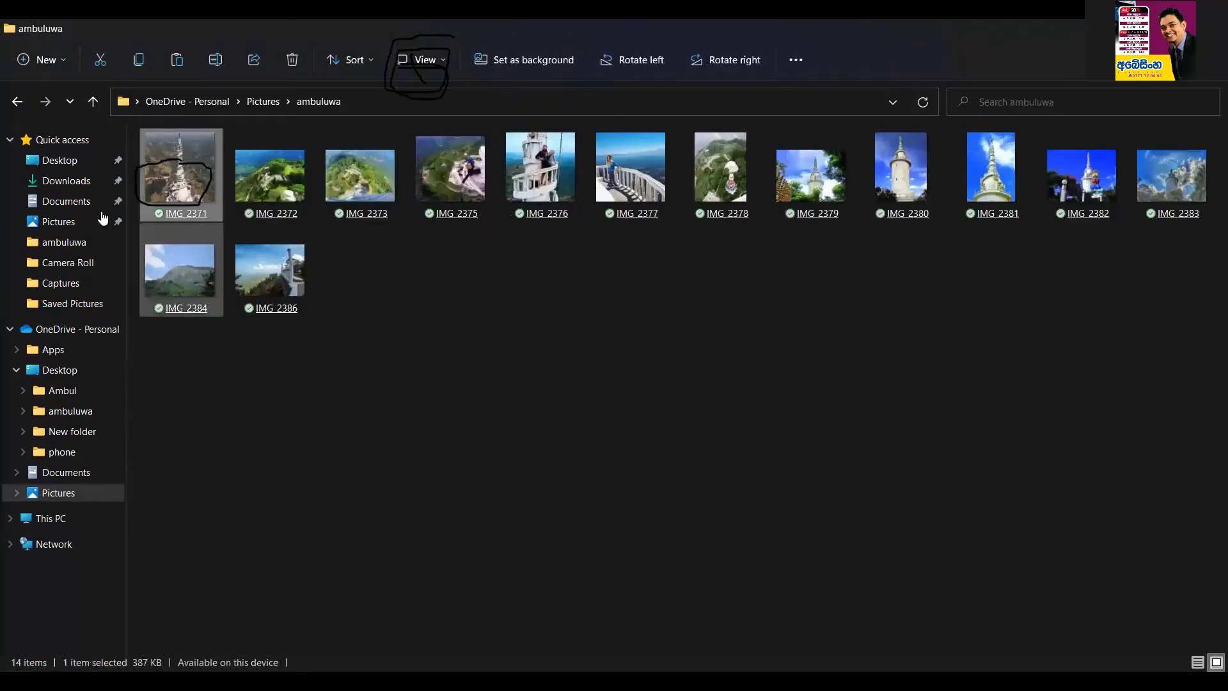
left_click(17, 101)
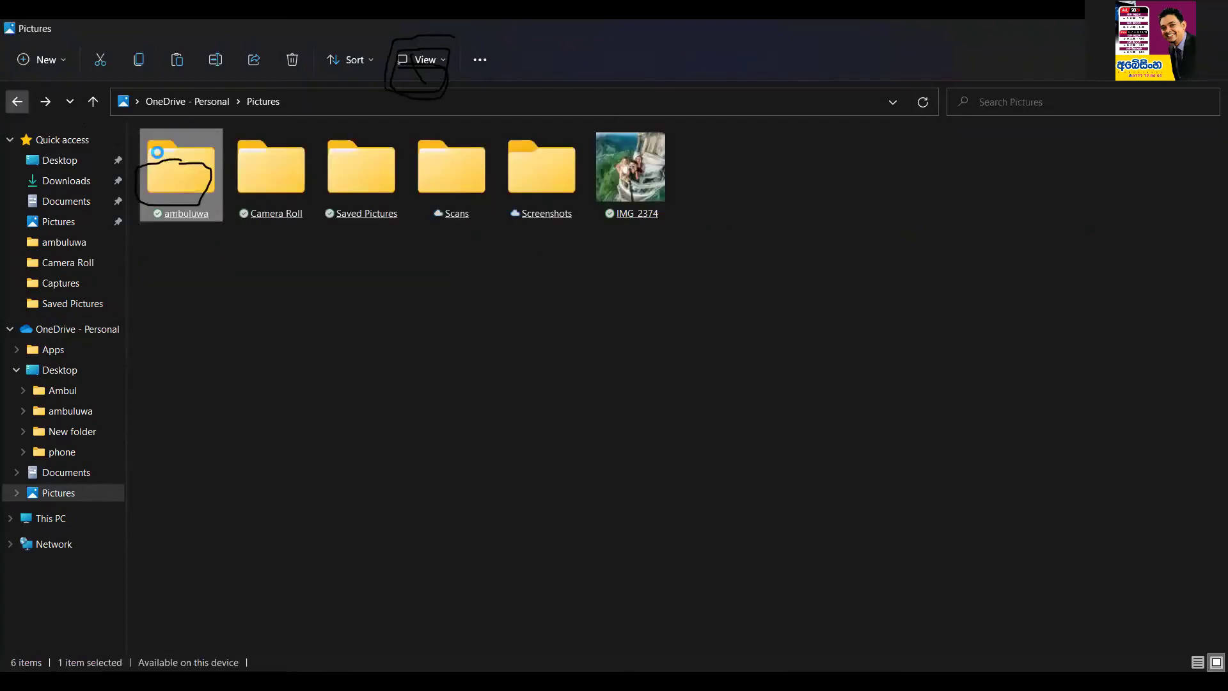
right_click(184, 163)
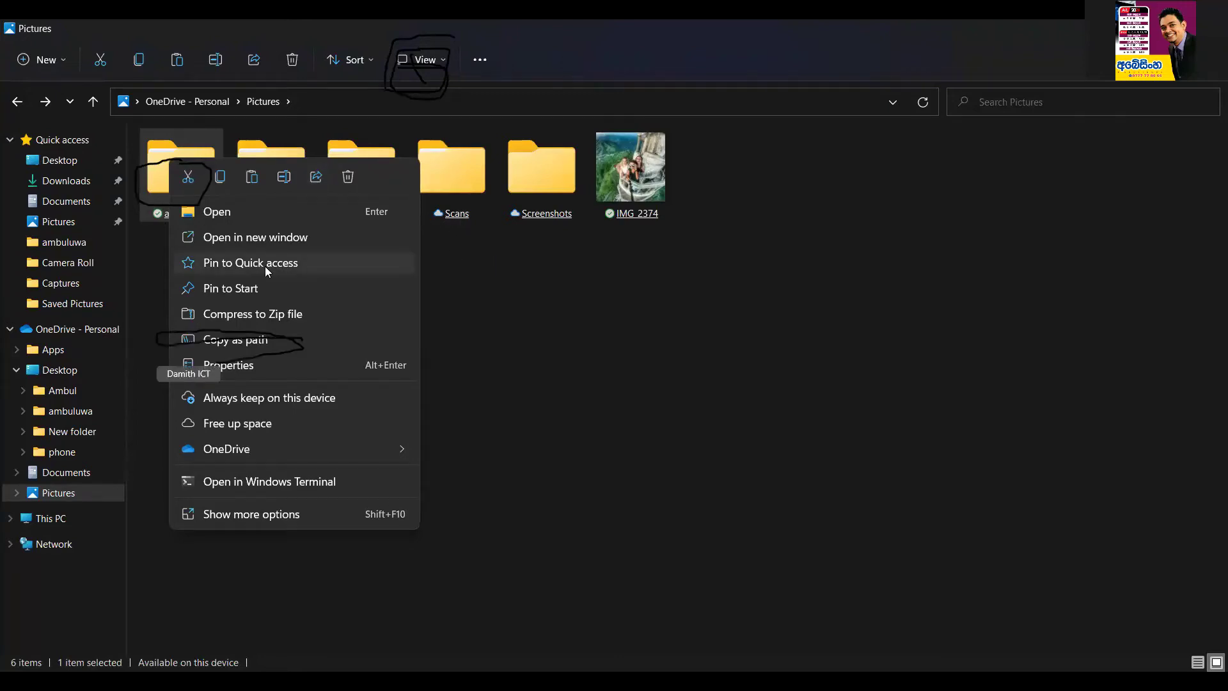
left_click(228, 349)
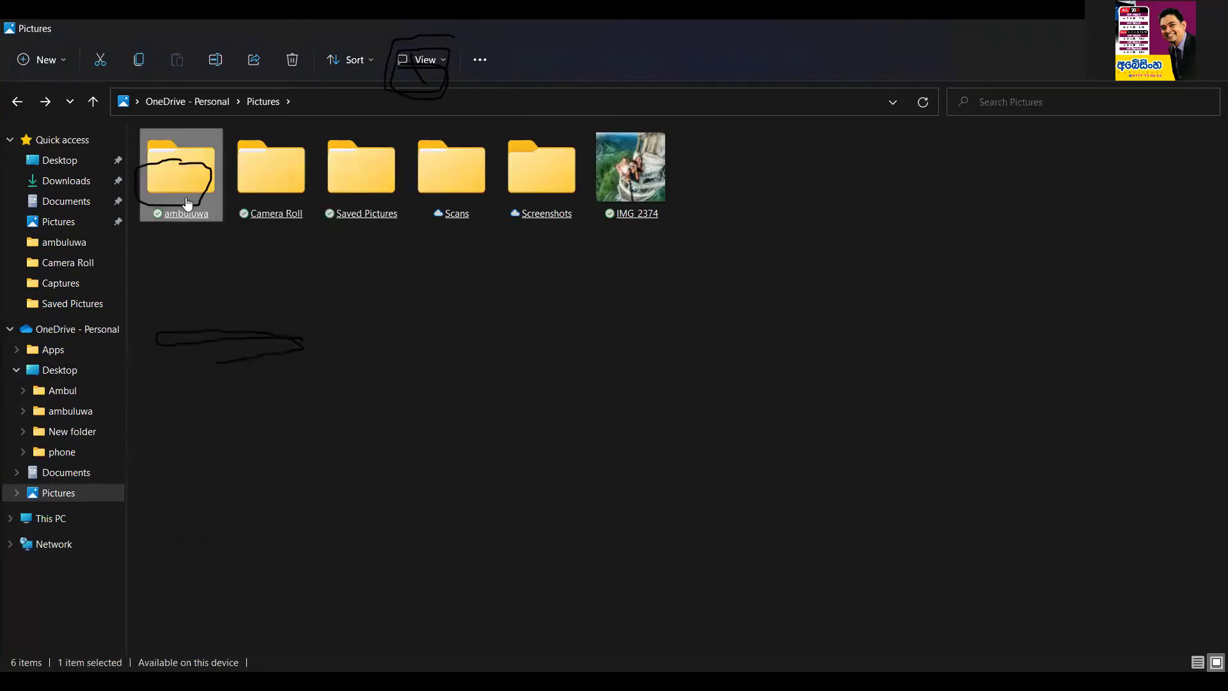
mouse_move(186, 180)
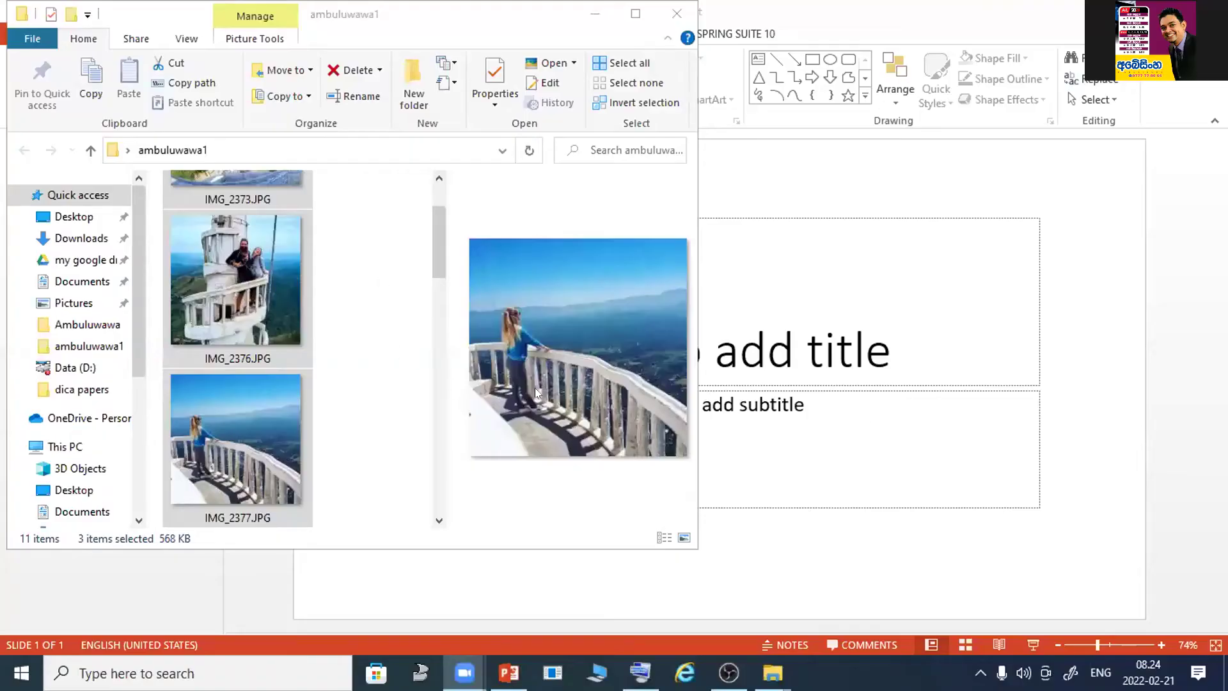
- Minimize the ambuluwawa1 folder window and the PowerPoint window to reveal the desktop
left_click(624, 18)
left_click(1138, 10)
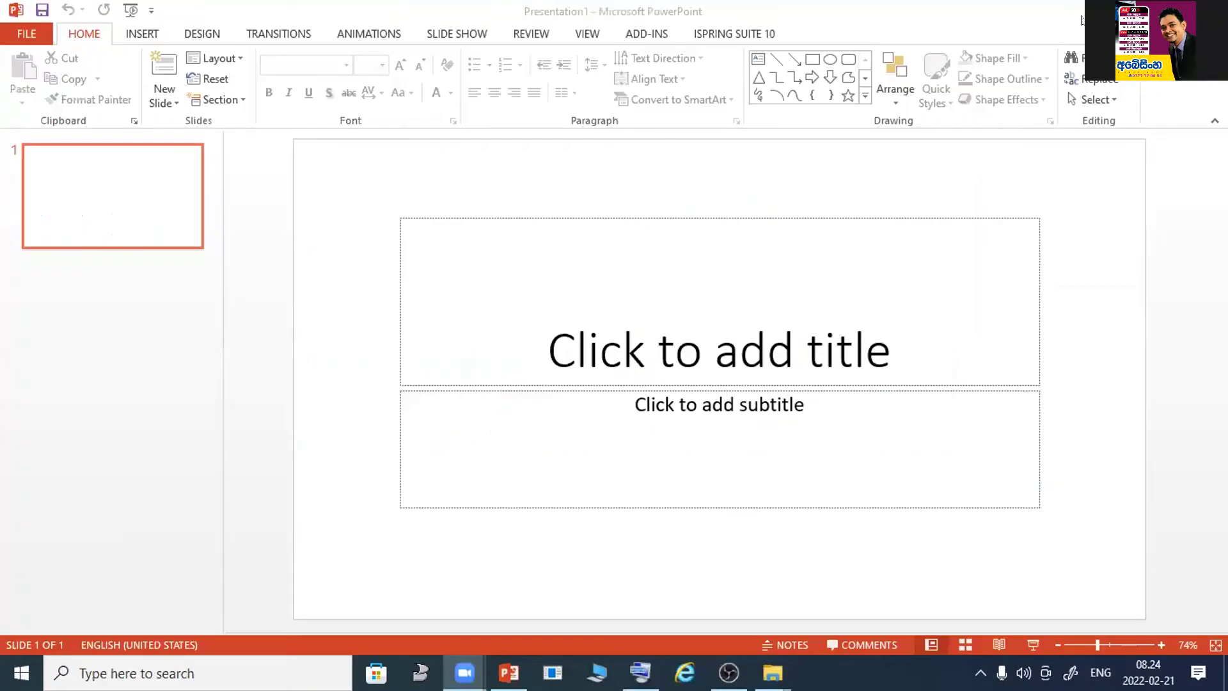
left_click(1138, 9)
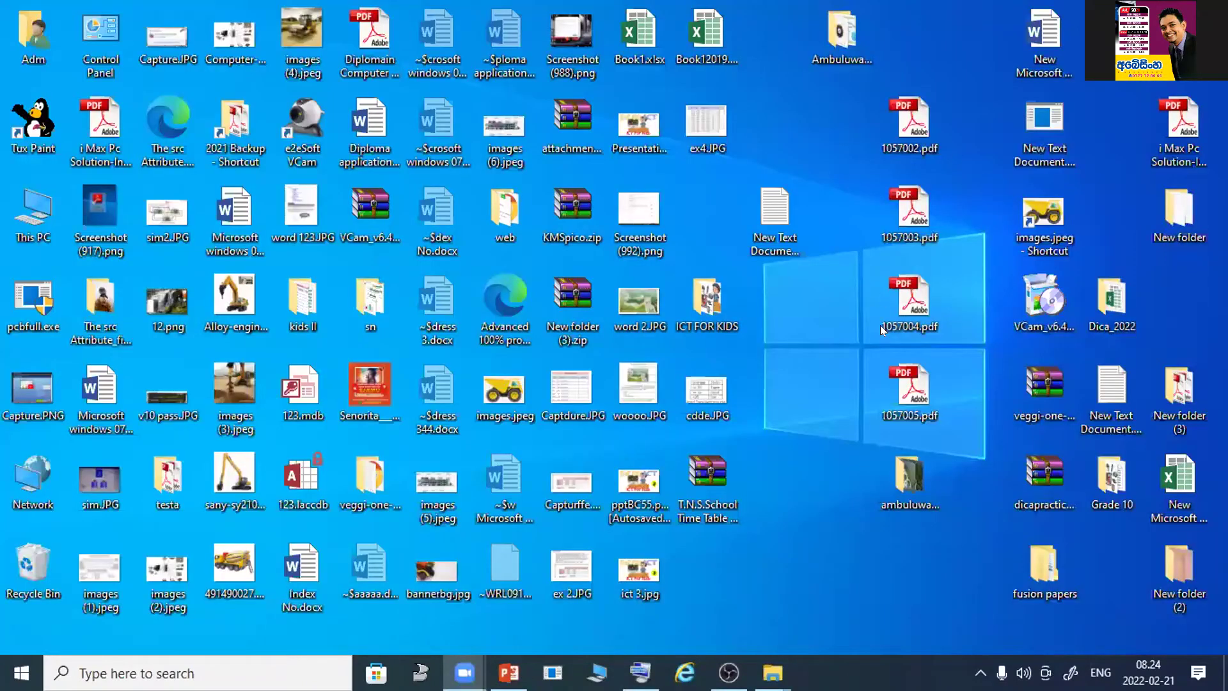
- Move the ambuluwawa1 folder icon one column to the left on the desktop and open the folder
left_click(913, 494)
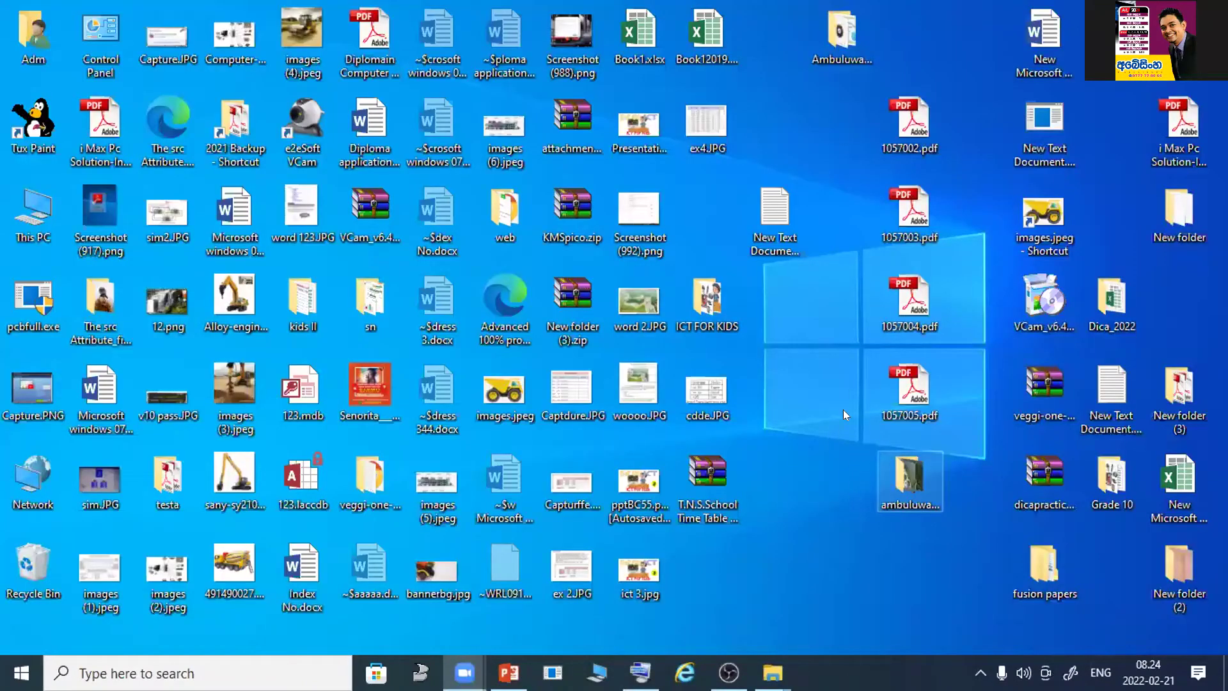
left_click_drag(907, 485, 839, 495)
double_click(838, 493)
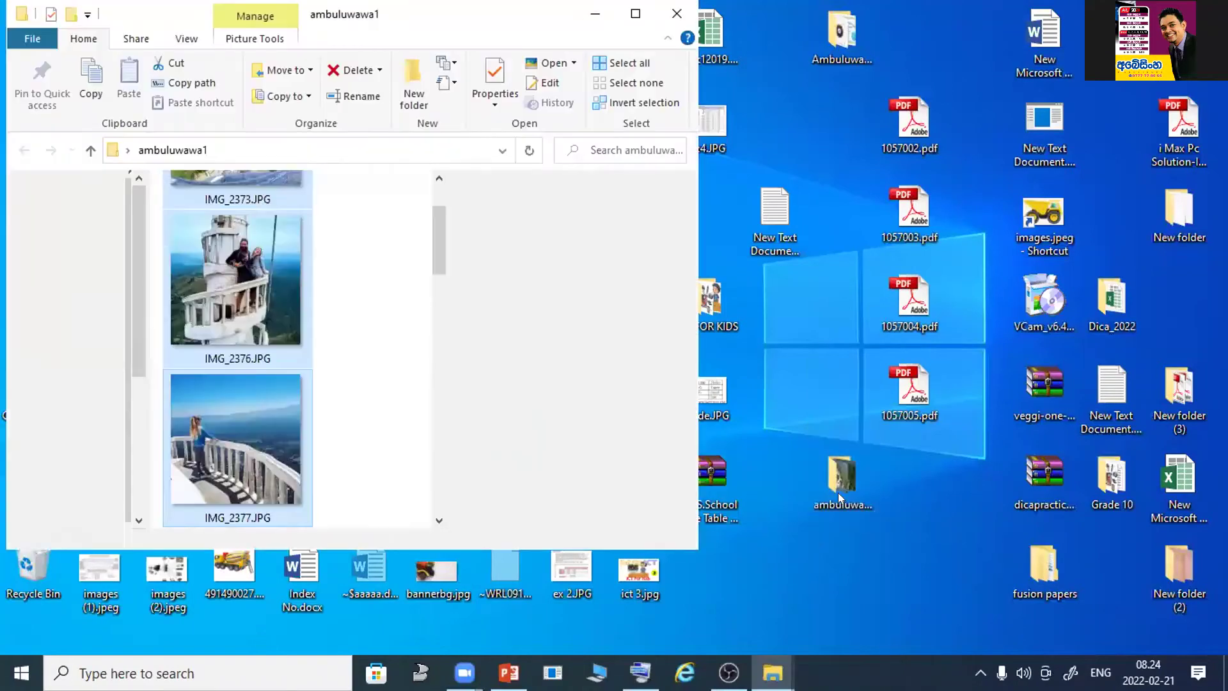
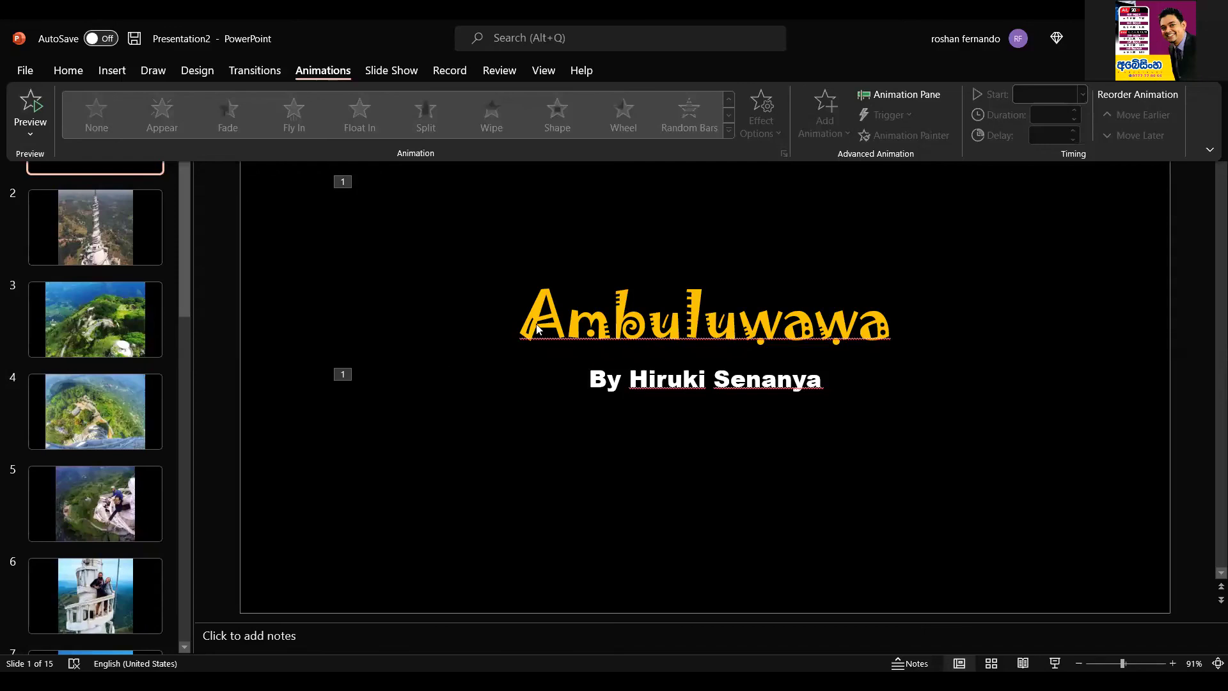
- Apply the Wipe animation to the Ambuluwawa title on slide 1 of the PowerPoint presentation
key("ctrl+F1")
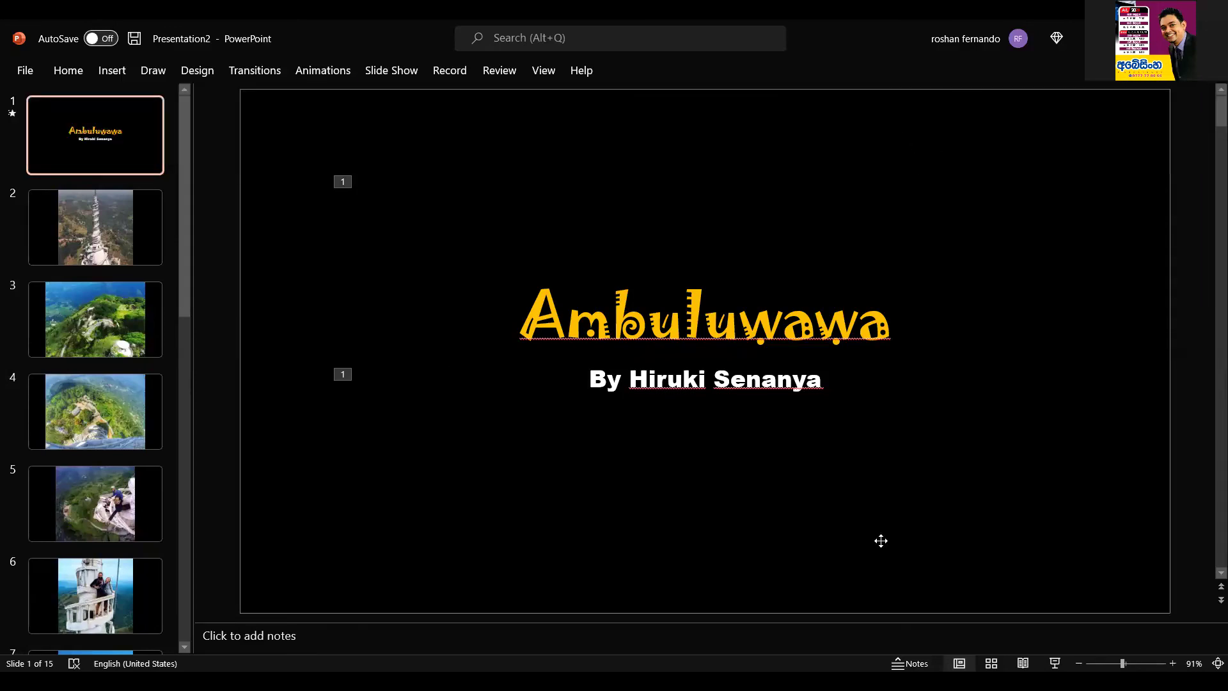
left_click(730, 316)
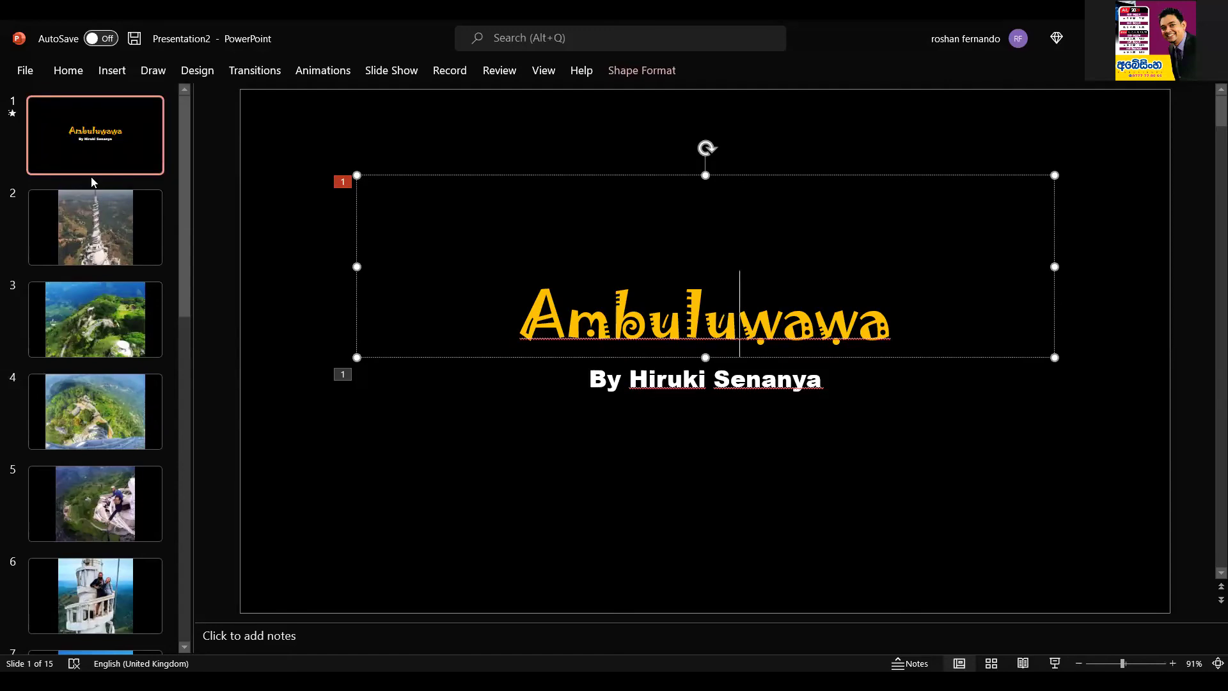
left_click(301, 69)
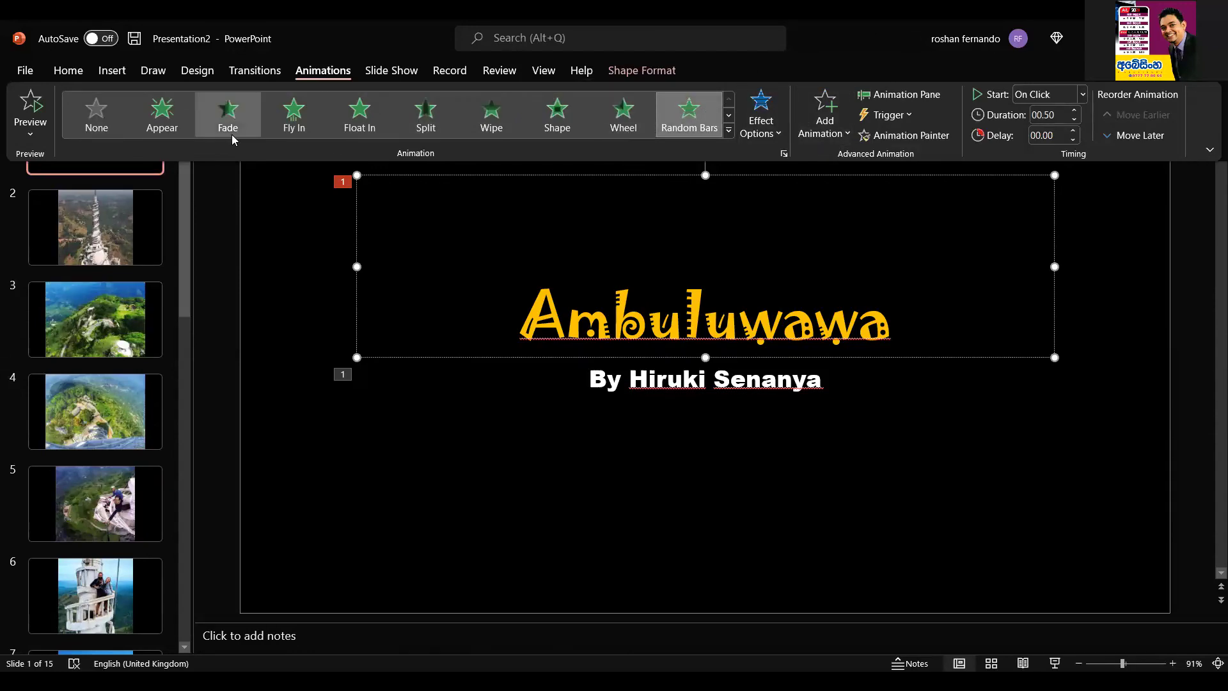
left_click(491, 110)
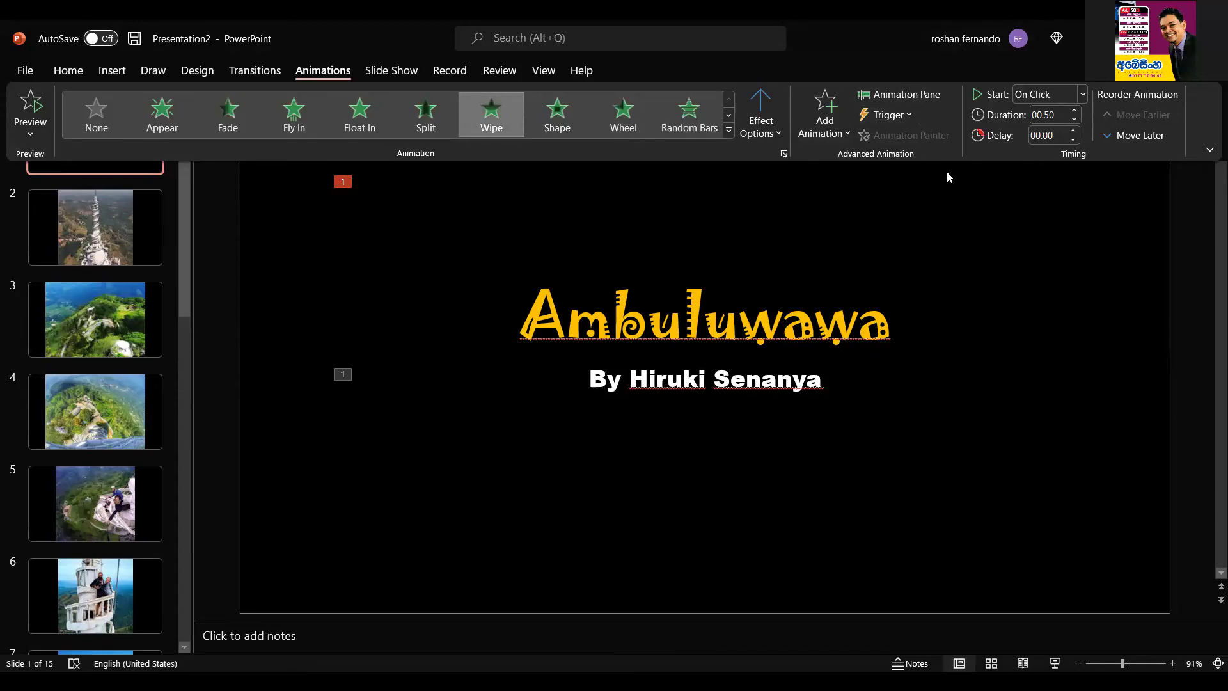
- Set the title's Wipe animation to start With Previous
left_click_drag(956, 106, 994, 108)
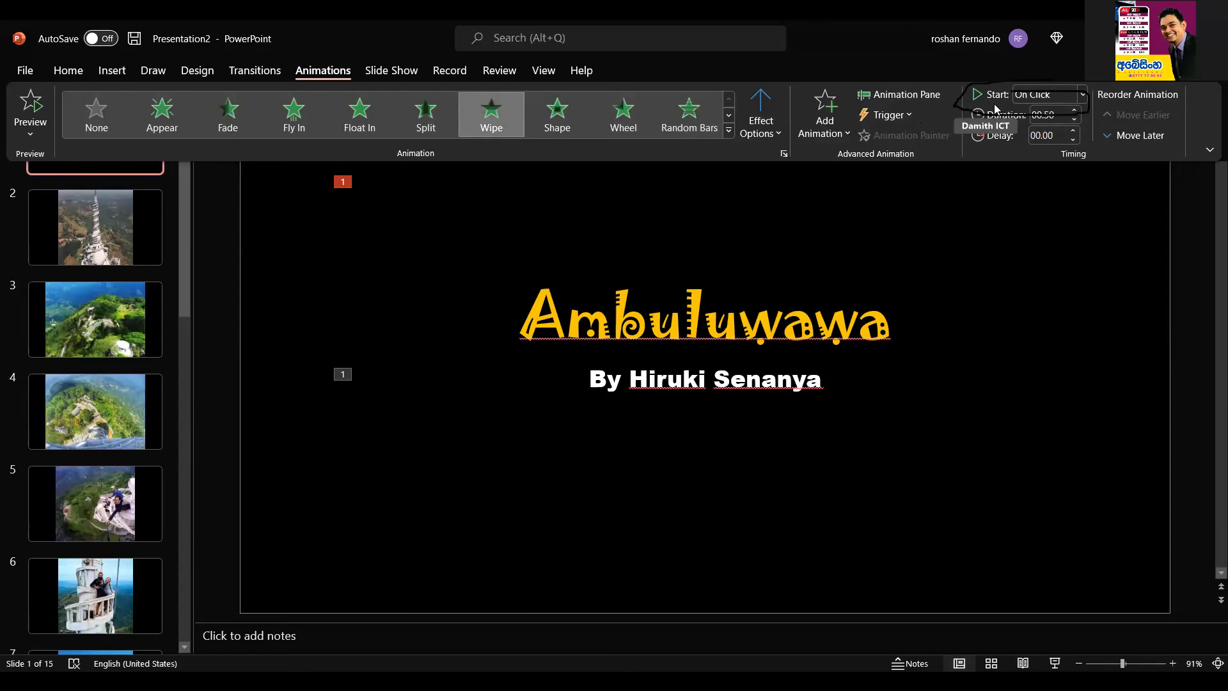
left_click(330, 88)
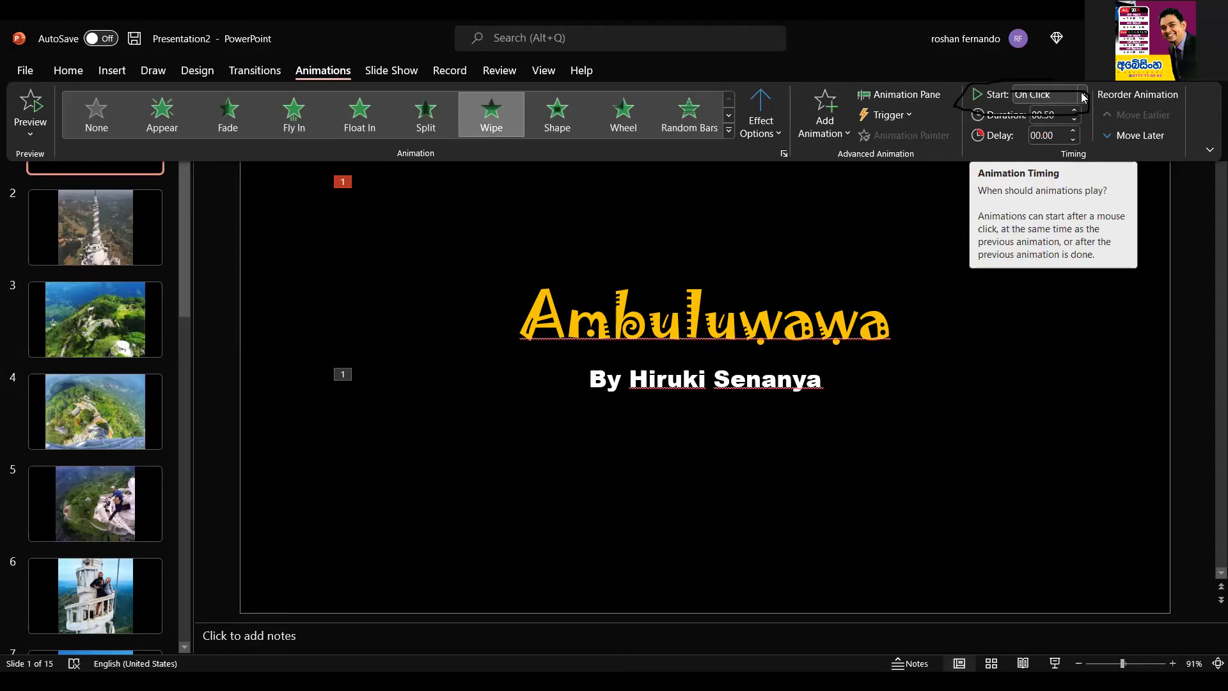
left_click(1084, 97)
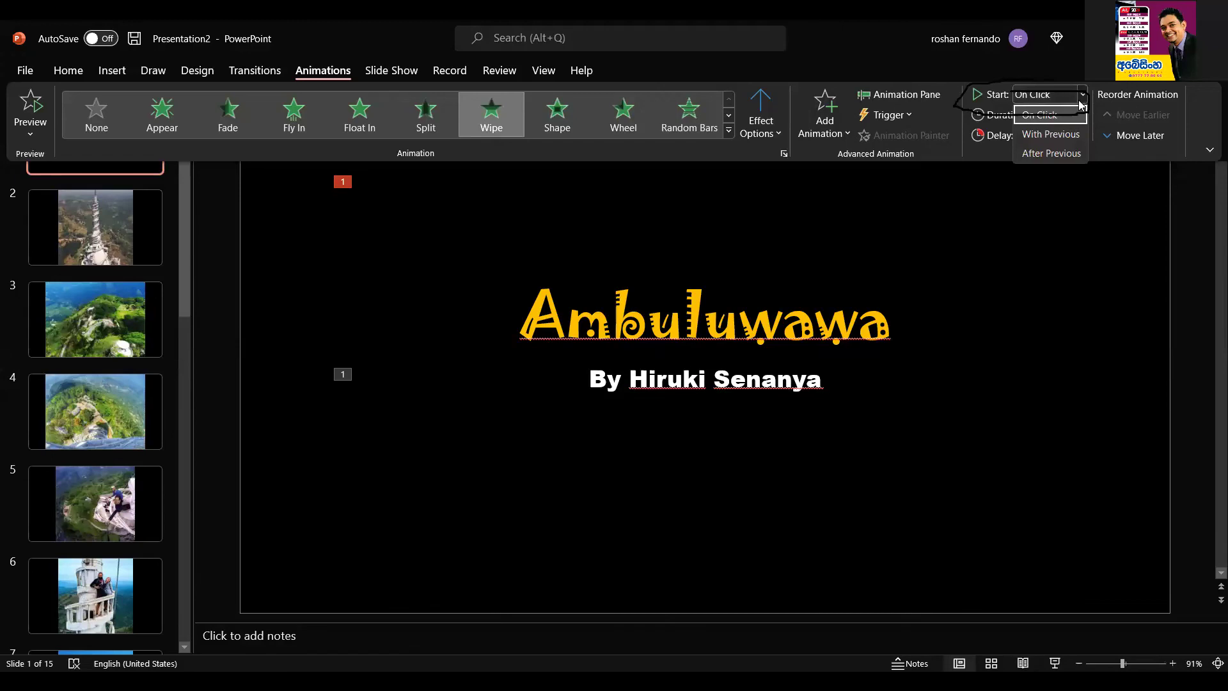
left_click(1057, 138)
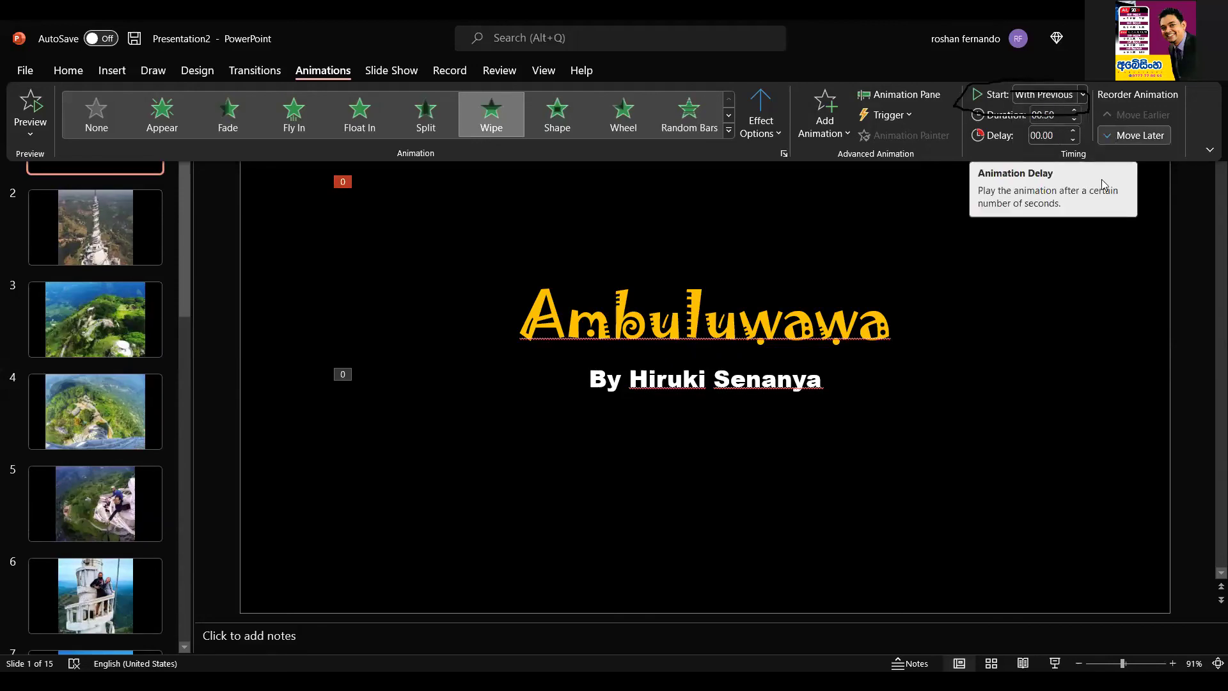
- Set the title's animation delay to 00.25 and apply the Shape animation to the subtitle on slide 1
left_click(1074, 132)
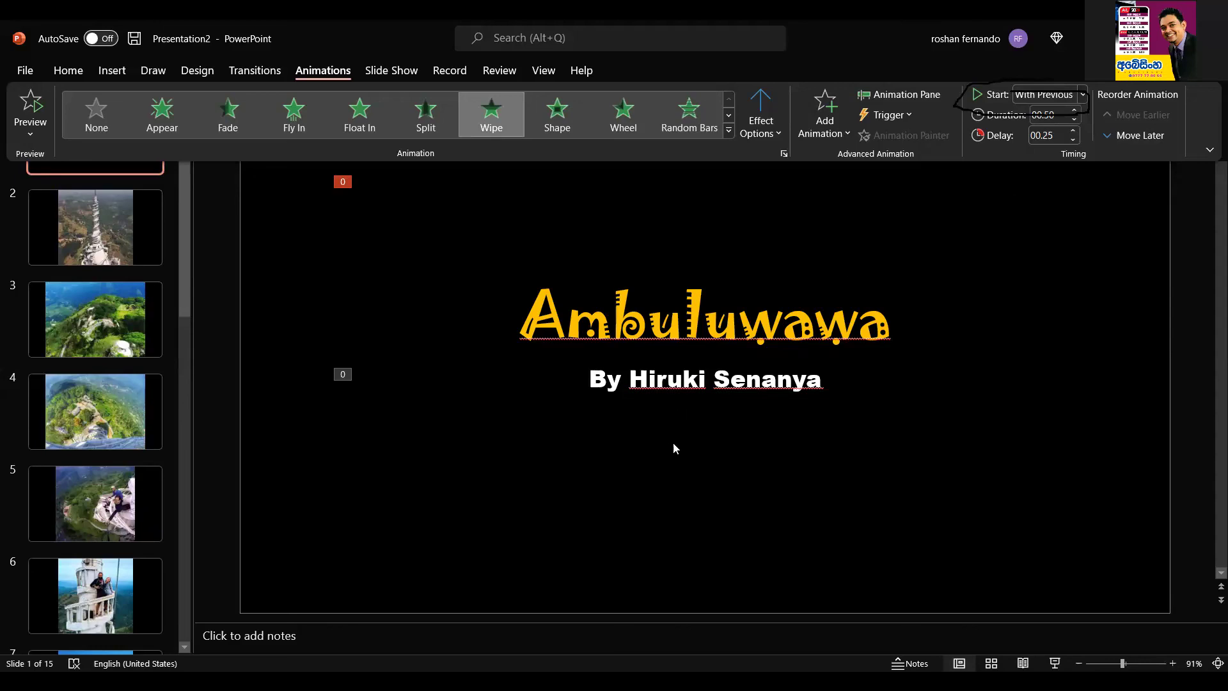
left_click(586, 370)
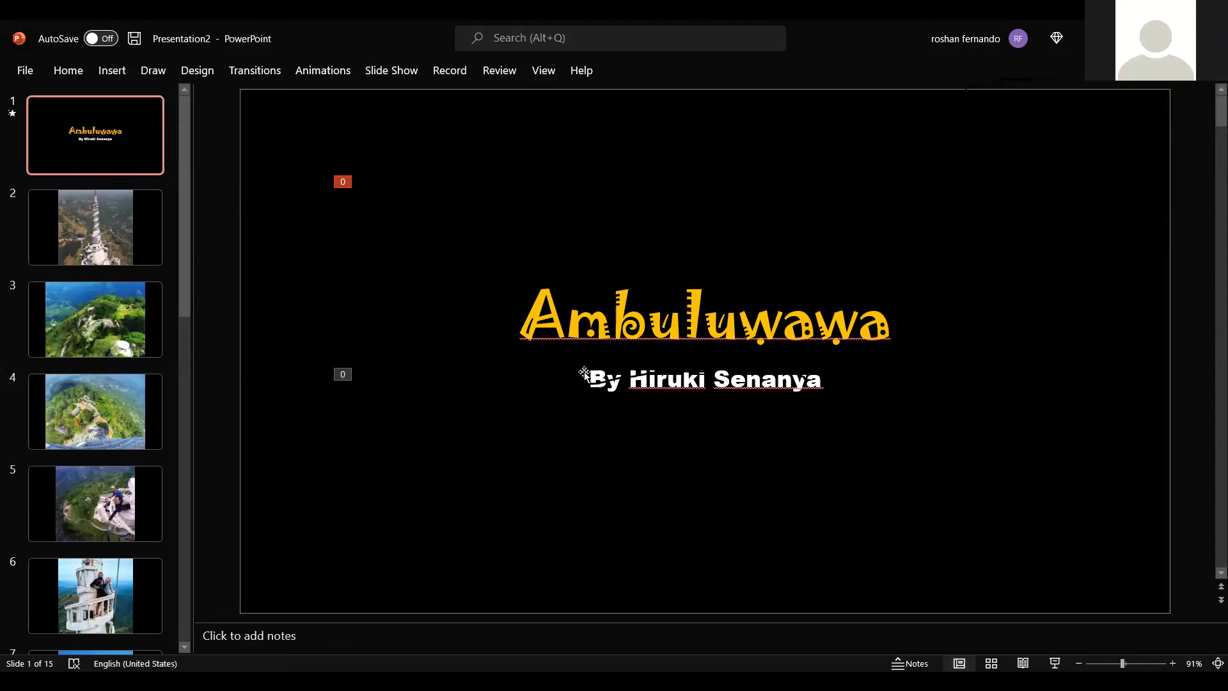
mouse_move(586, 371)
left_mouse_down()
mouse_move(597, 393)
mouse_move(586, 372)
left_mouse_up()
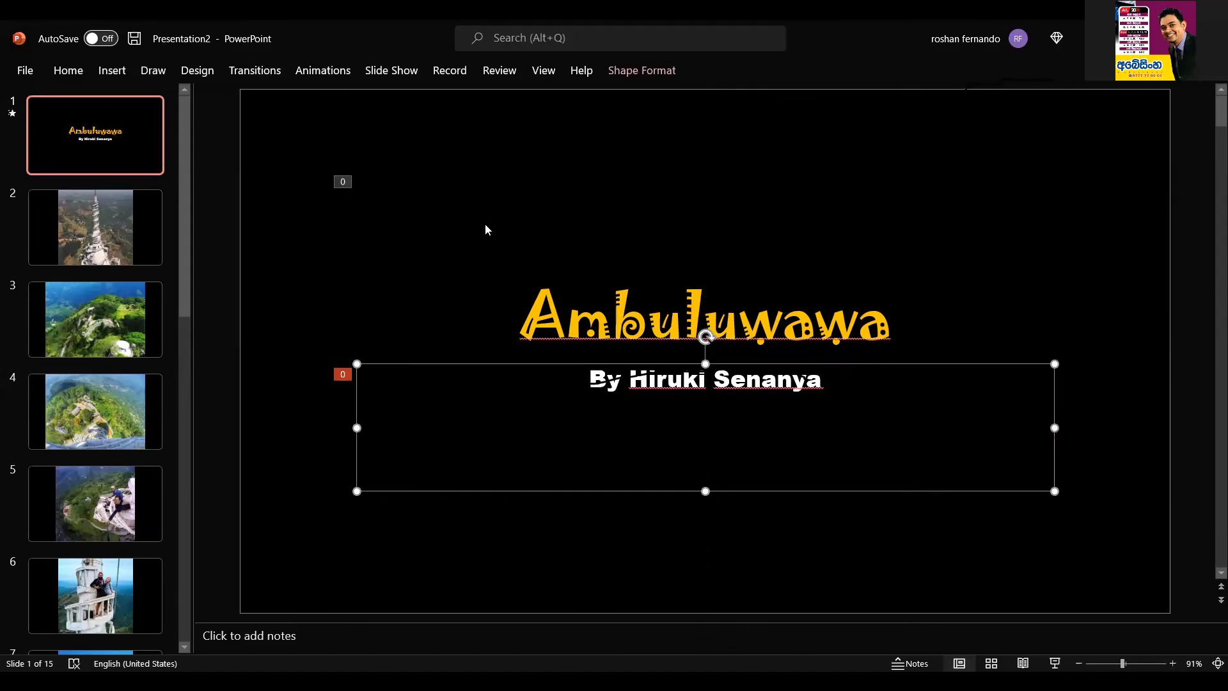
left_click(335, 66)
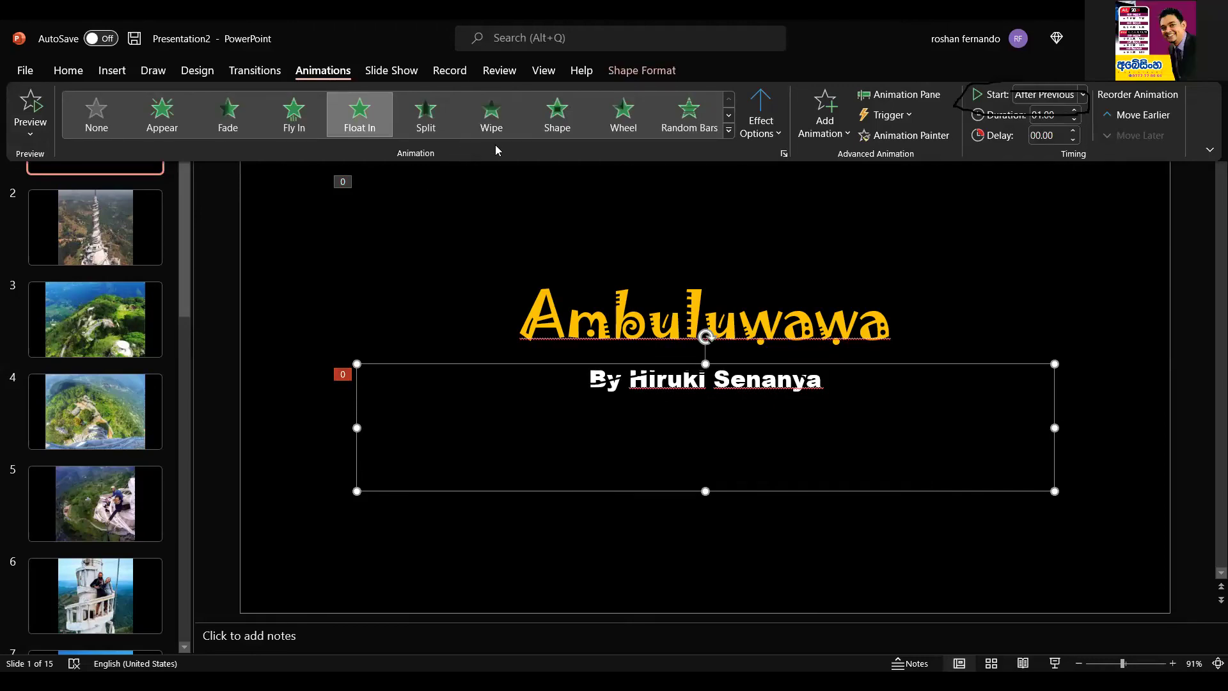
left_click(565, 112)
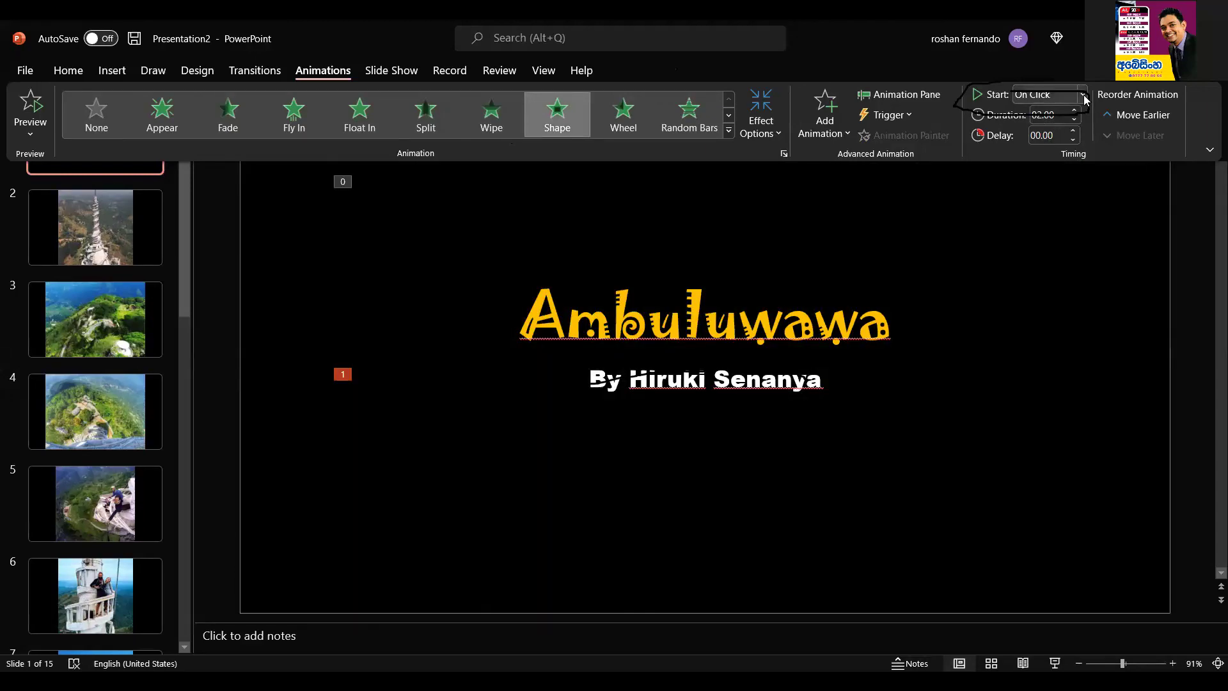
- Set the subtitle's Shape animation to start After Previous with a delay of 00.25
left_click(1083, 95)
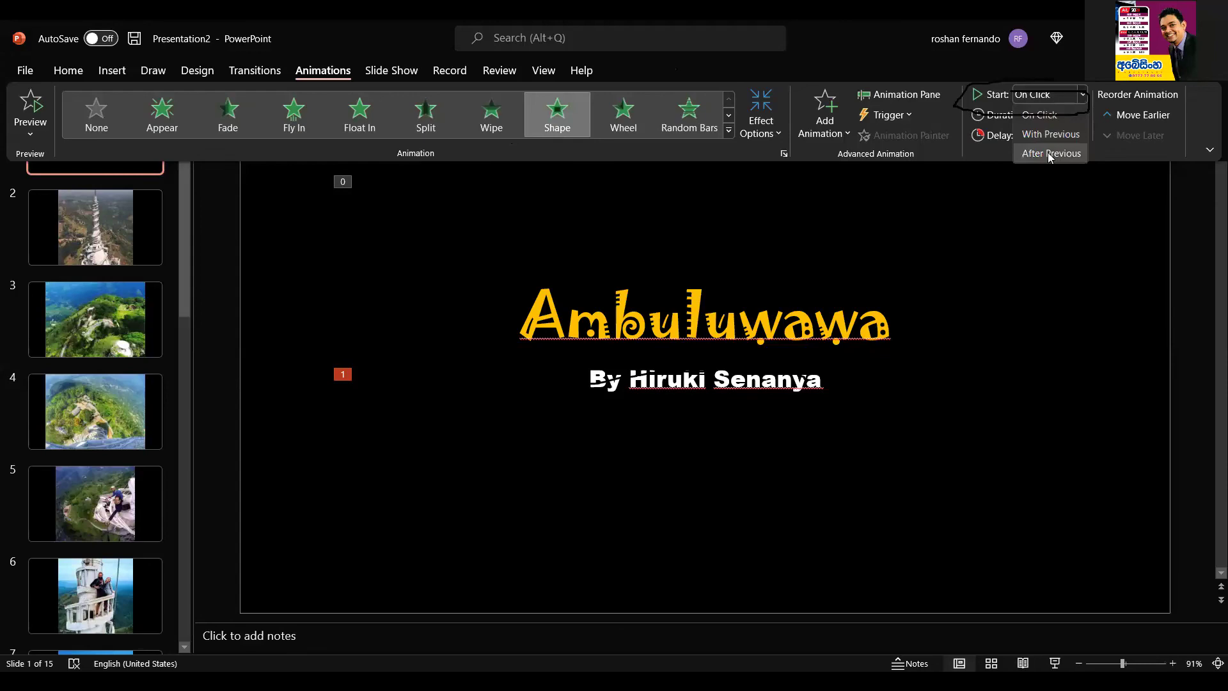
left_click(1048, 153)
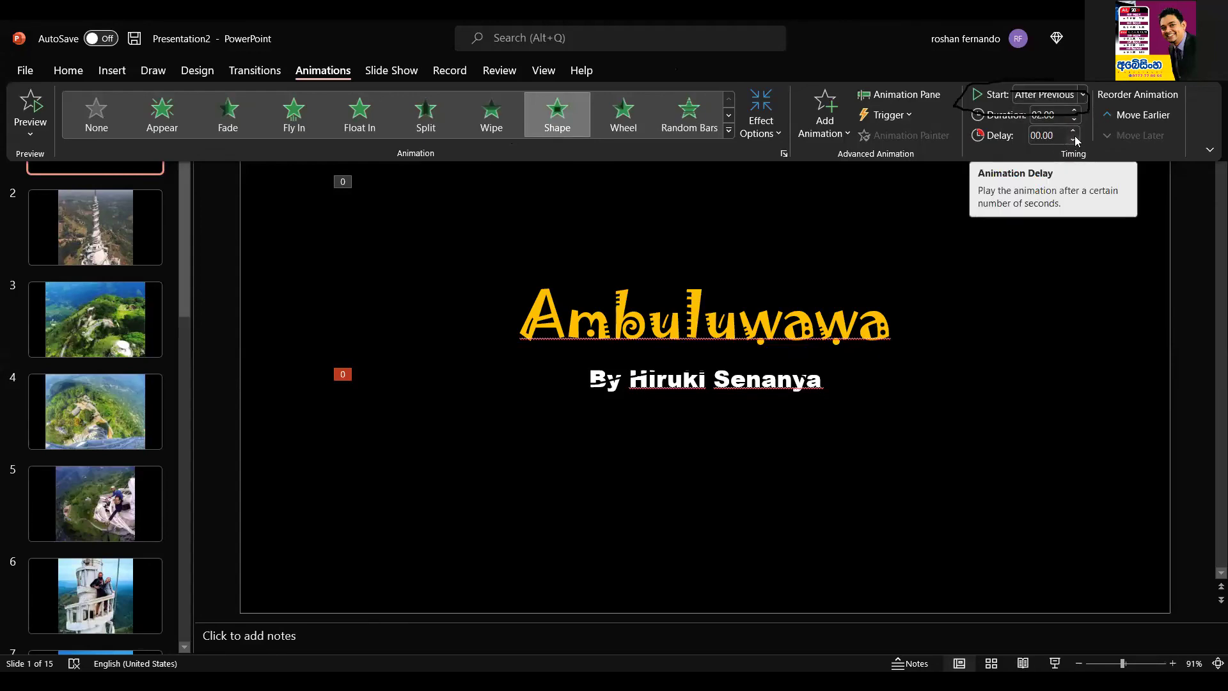
left_click(1076, 130)
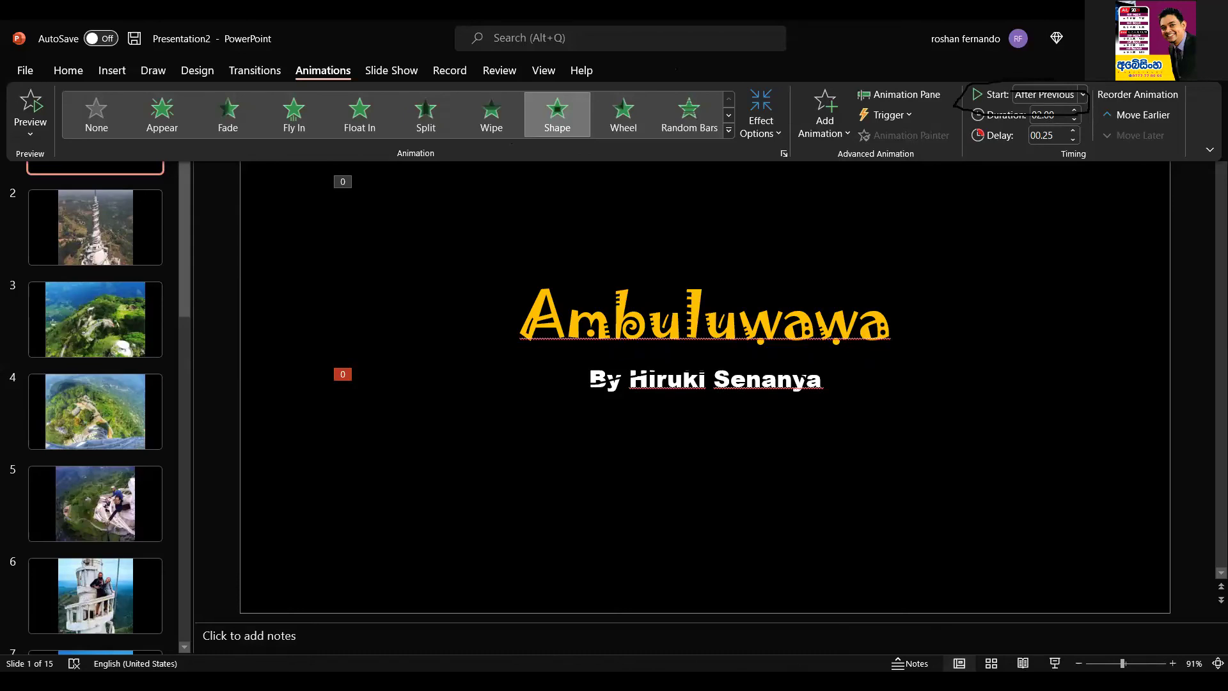
key("Escape")
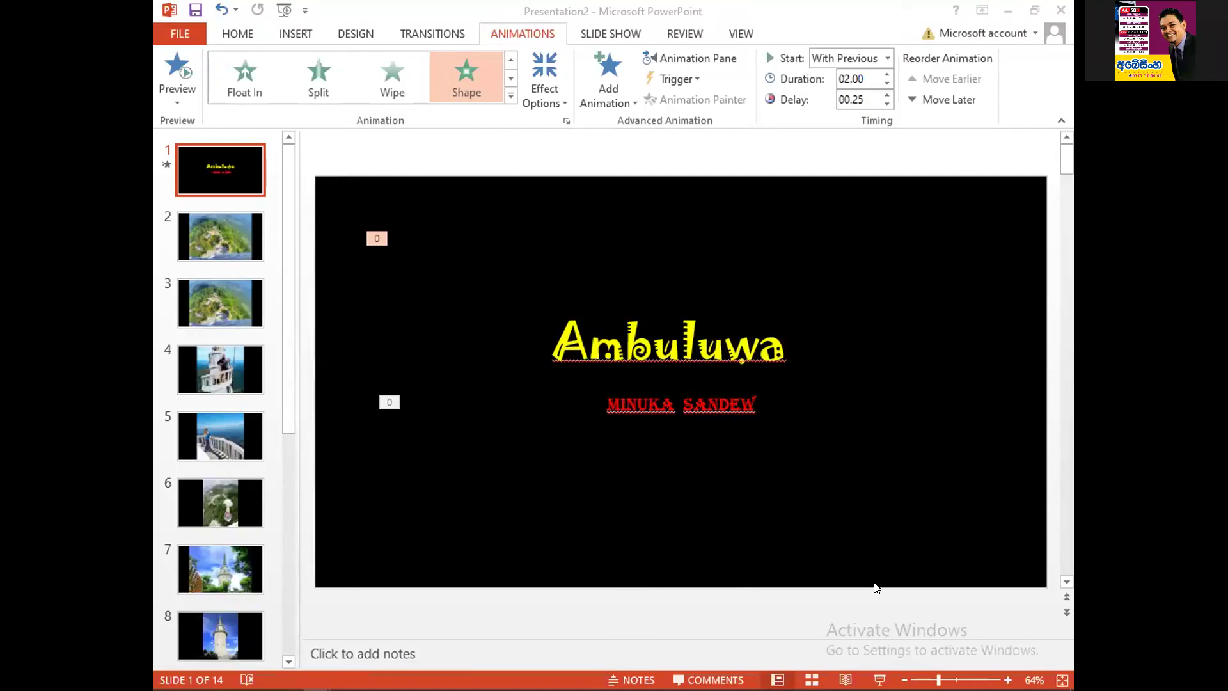
- Play the slide show from the Ambuluwa title slide and advance it
left_click(879, 679)
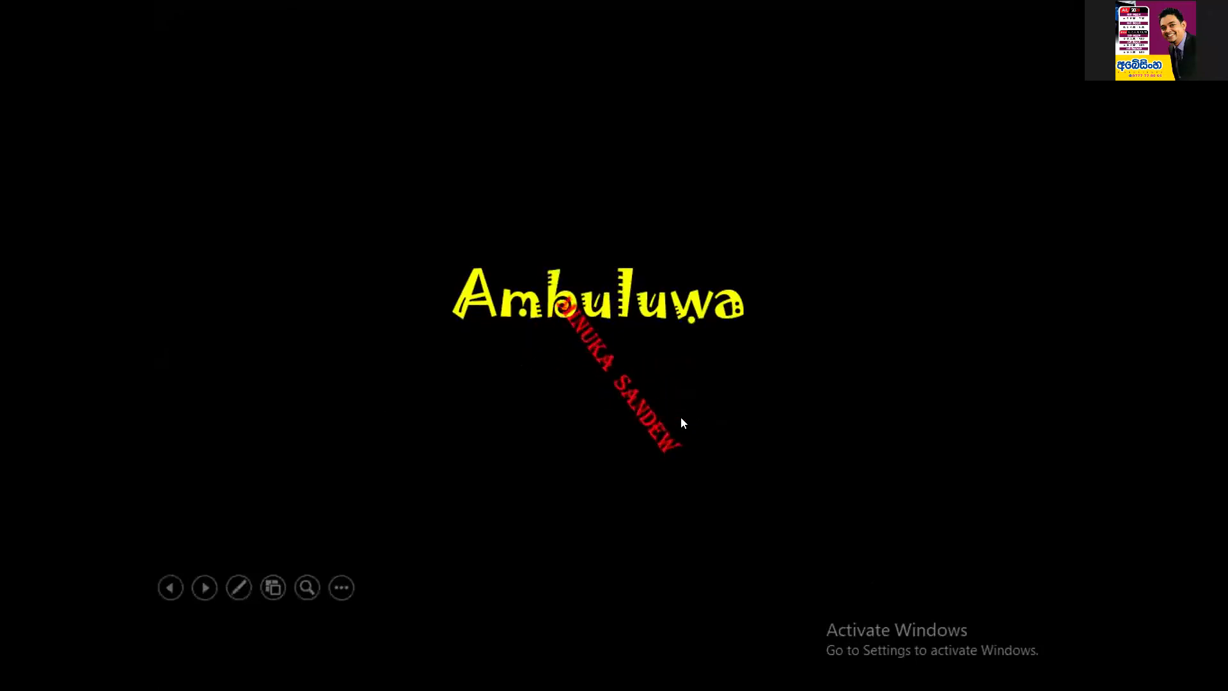
left_click(204, 586)
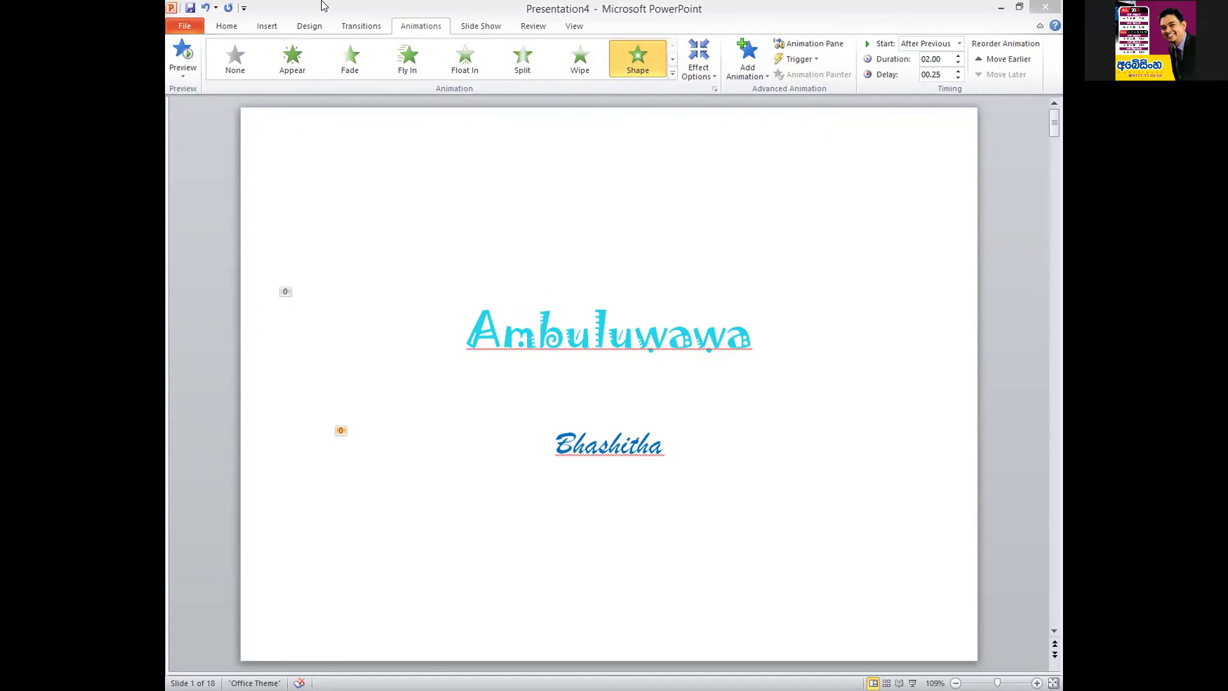
- Preview the title slide's animations in Presentation4 and in the Apex-themed Presentation2
left_click(182, 56)
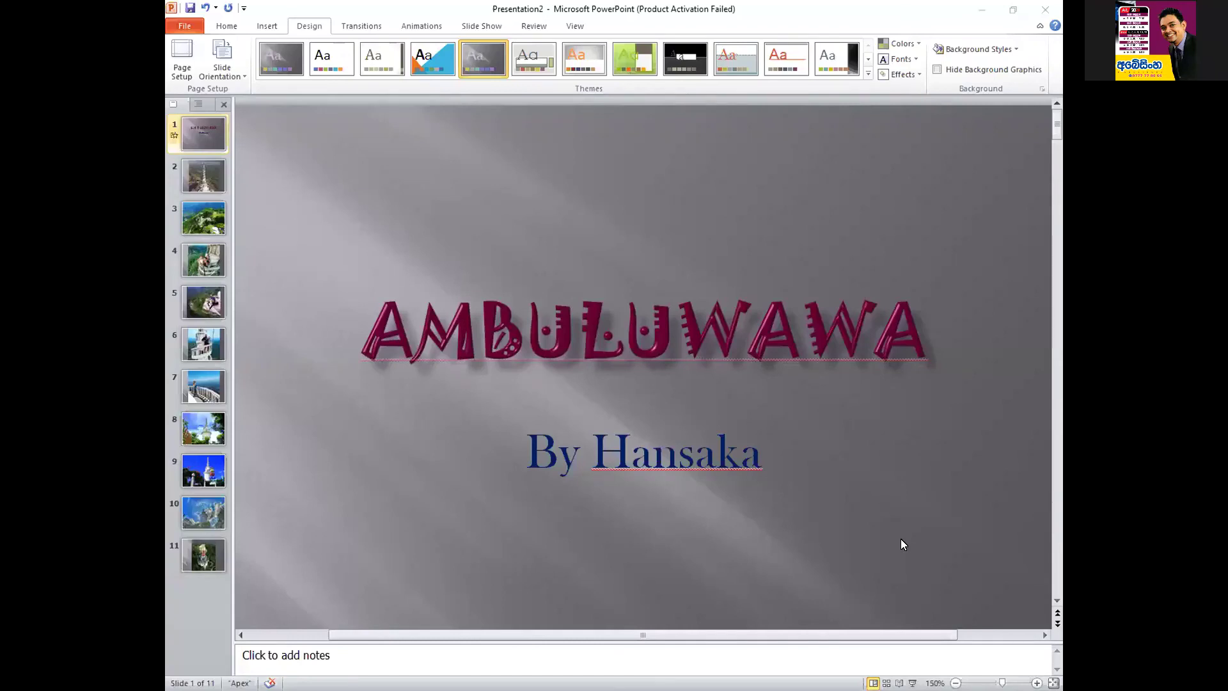
left_click(174, 136)
left_click(417, 28)
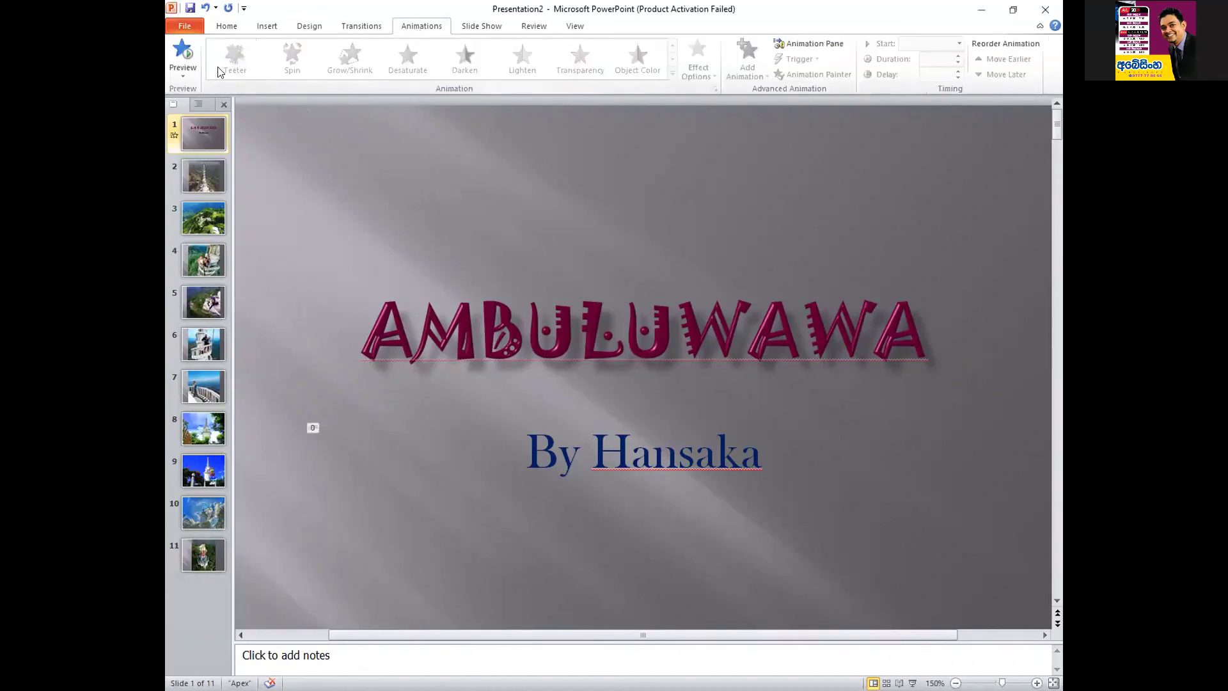
left_click(180, 57)
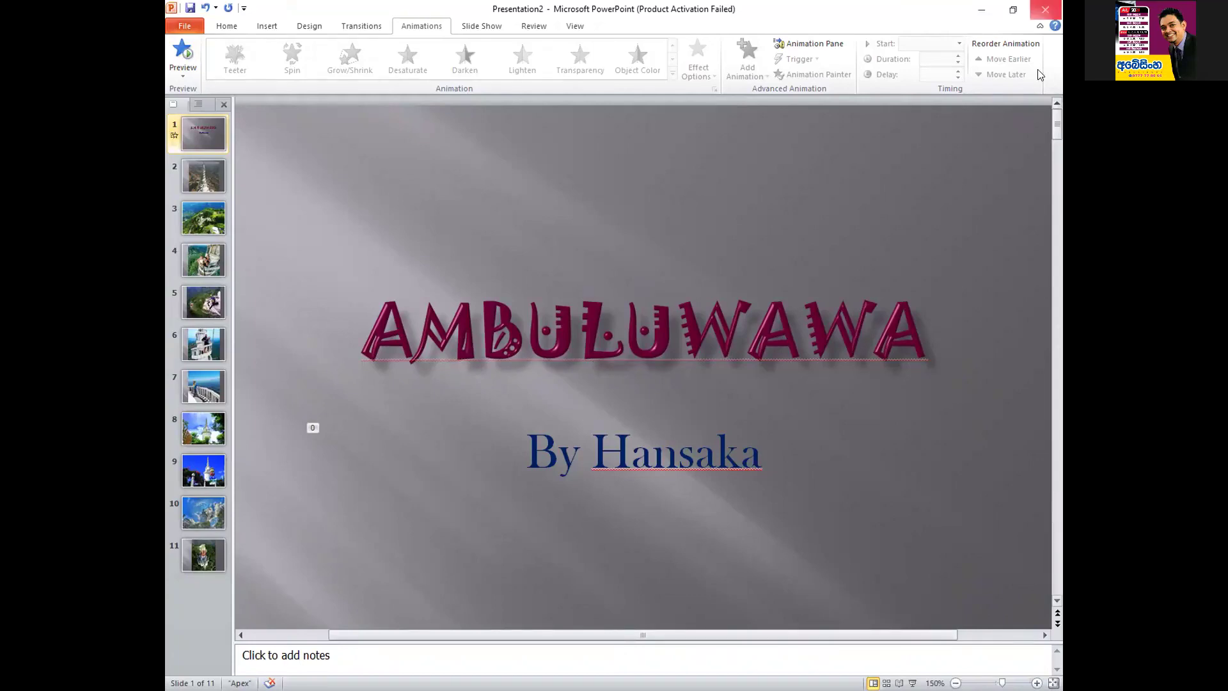
left_click(1038, 12)
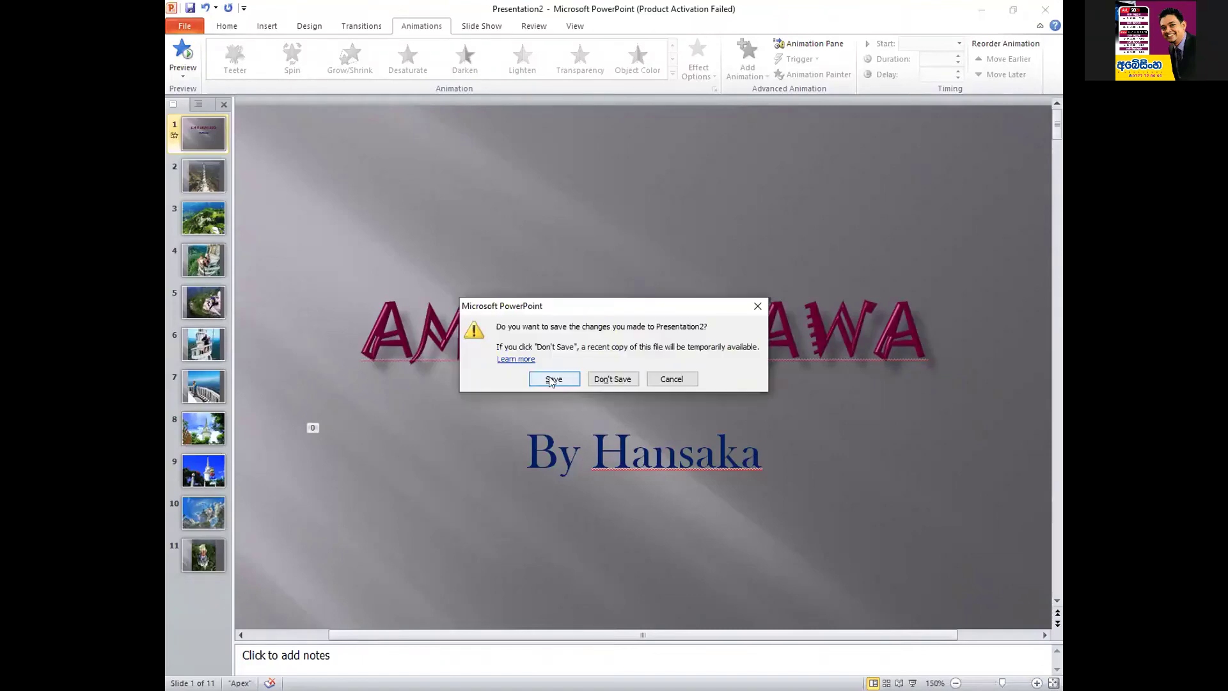
left_click(553, 379)
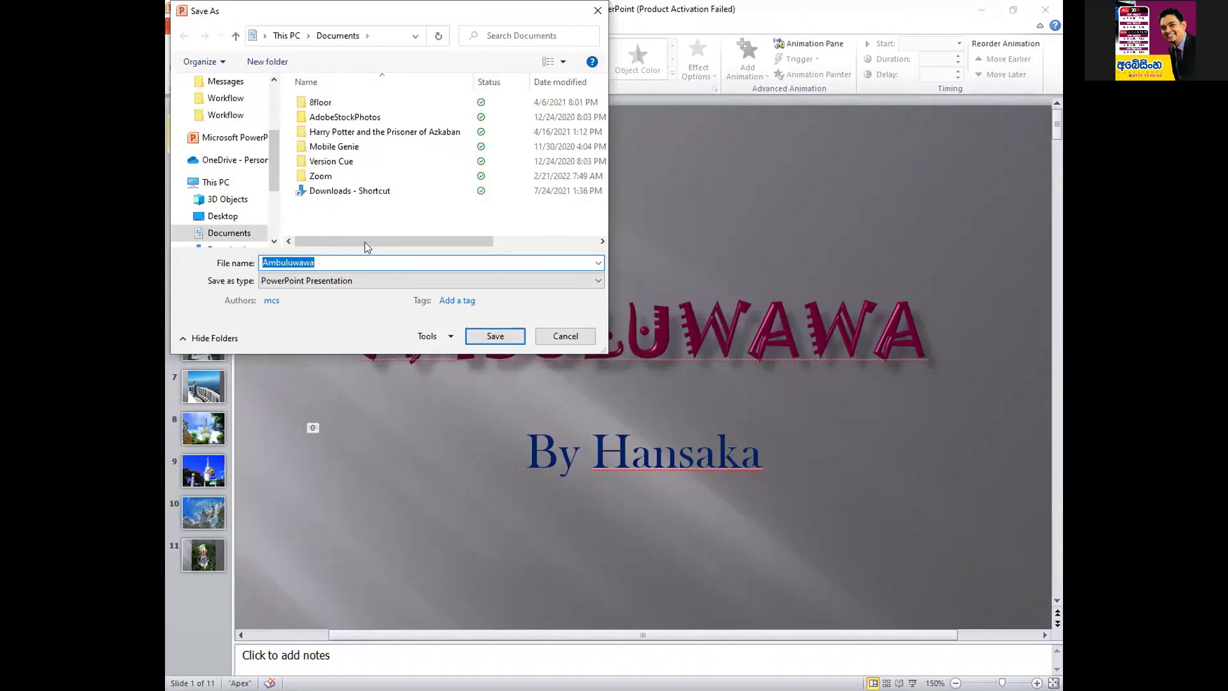
left_click(562, 336)
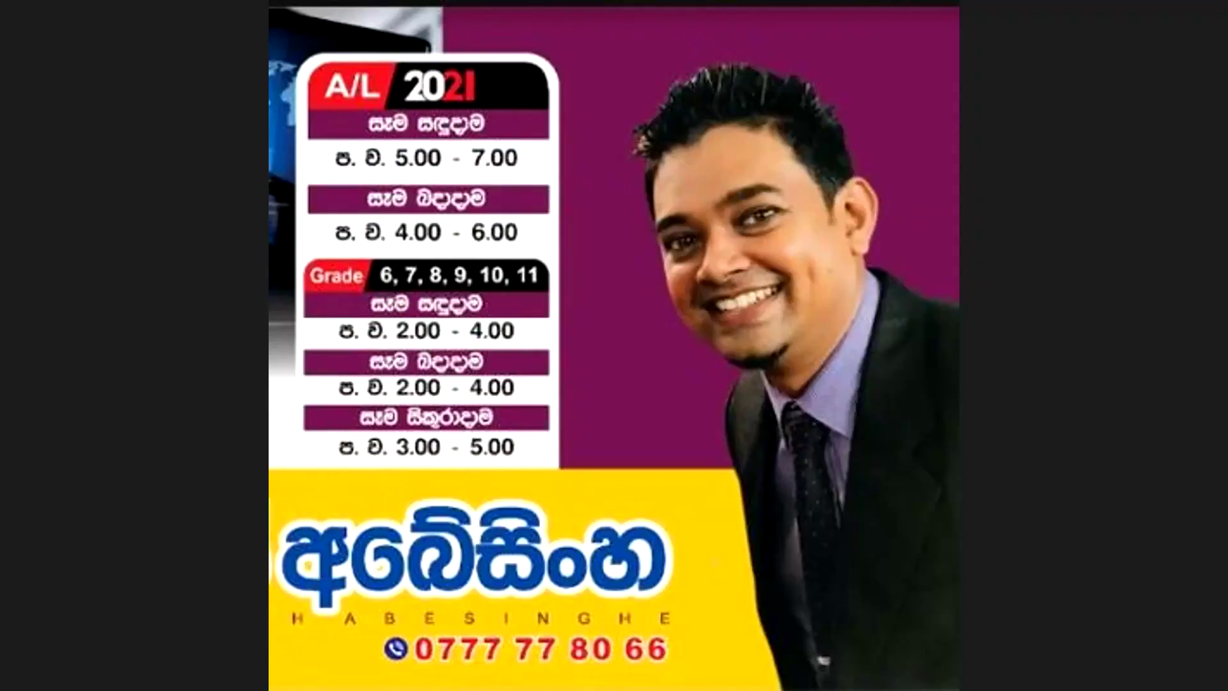
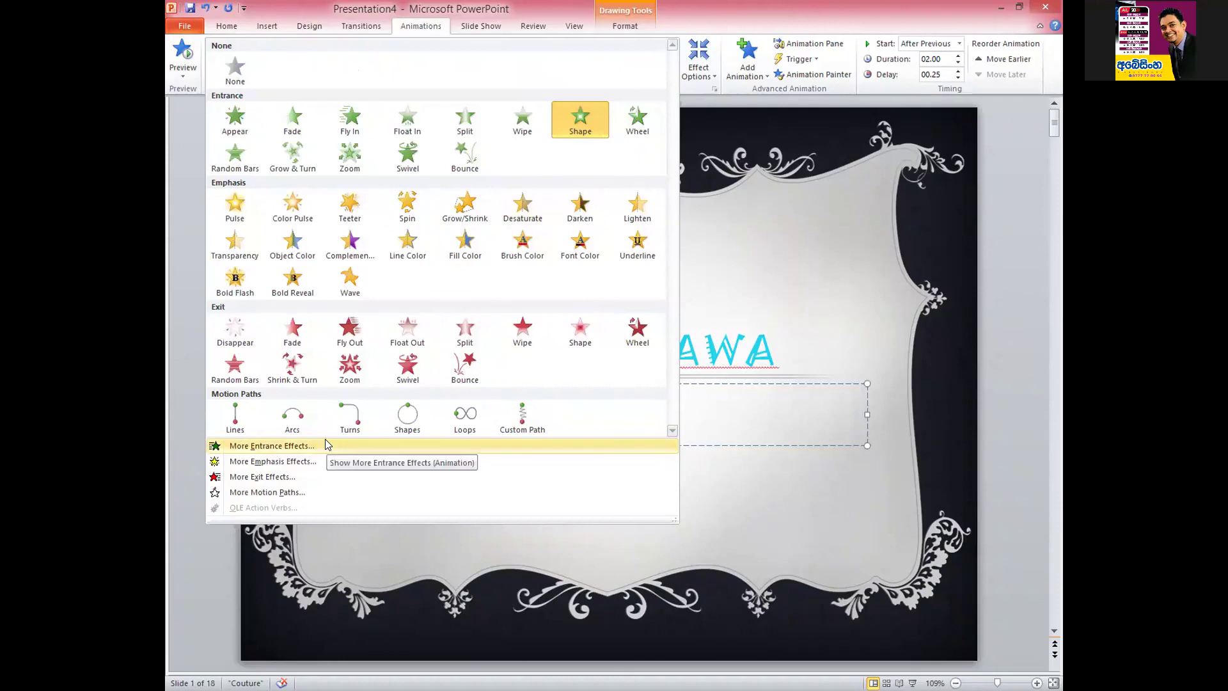
- Apply the Spin emphasis animation to the subtitle on Presentation4's title slide and preview it
left_click(400, 197)
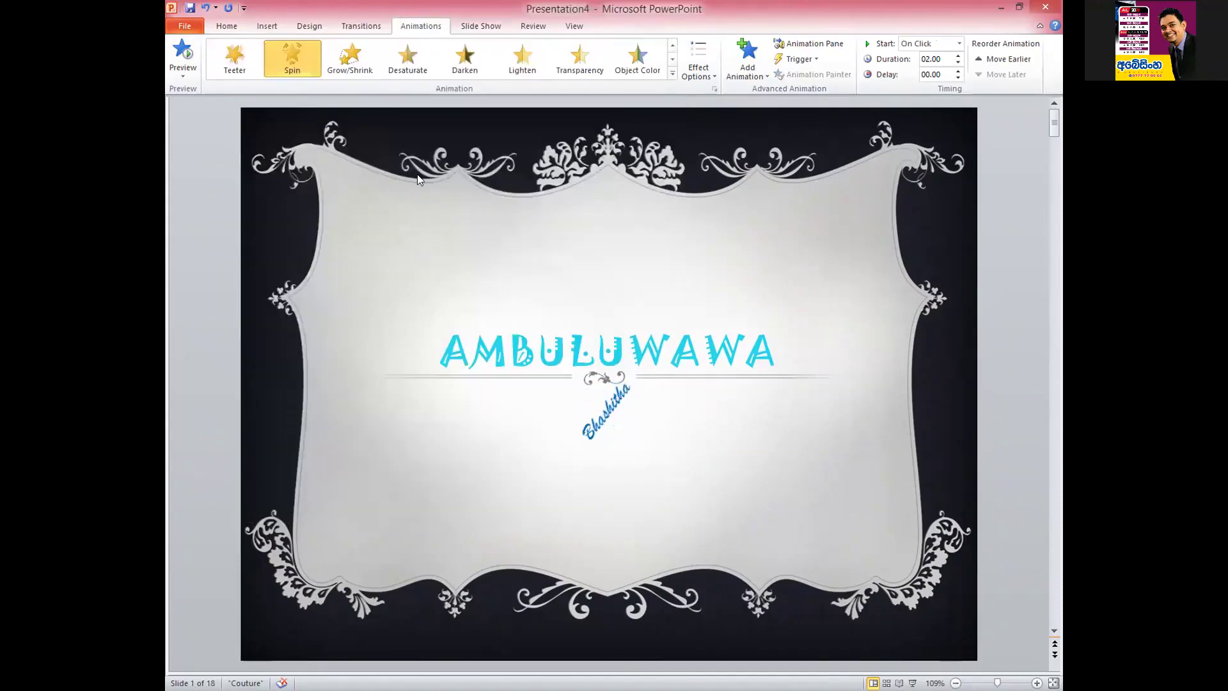
left_click(174, 40)
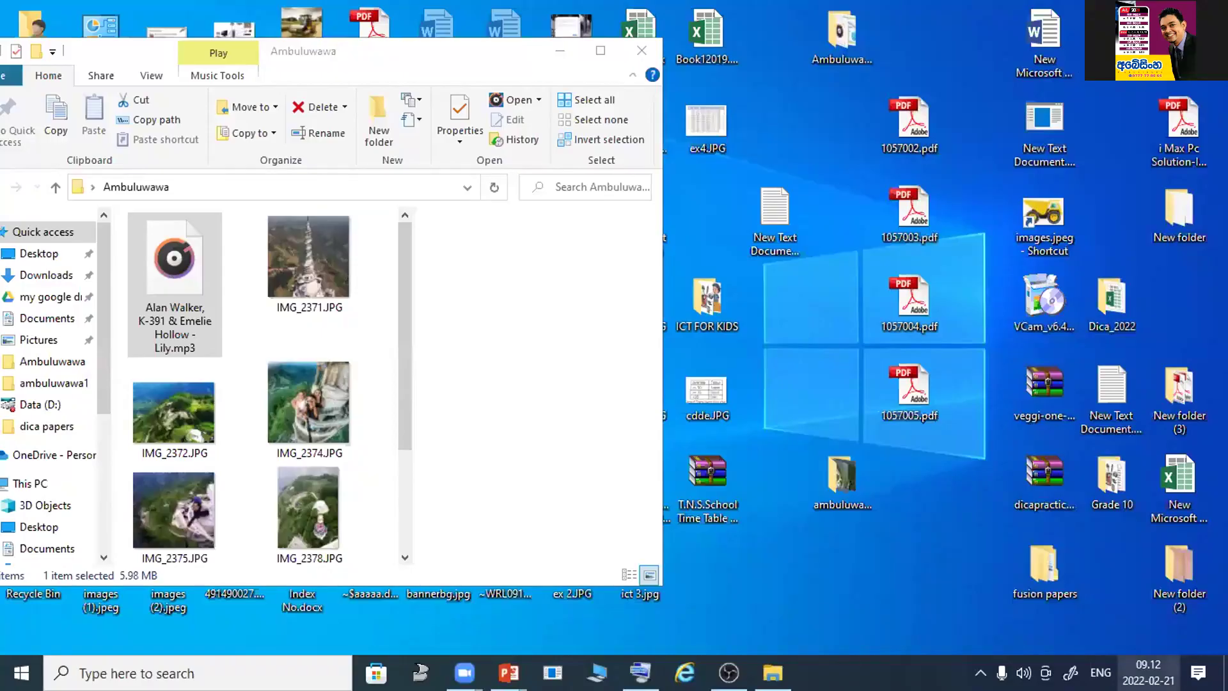
- View the February 2022 calendar on the desktop and close it
left_click(1148, 671)
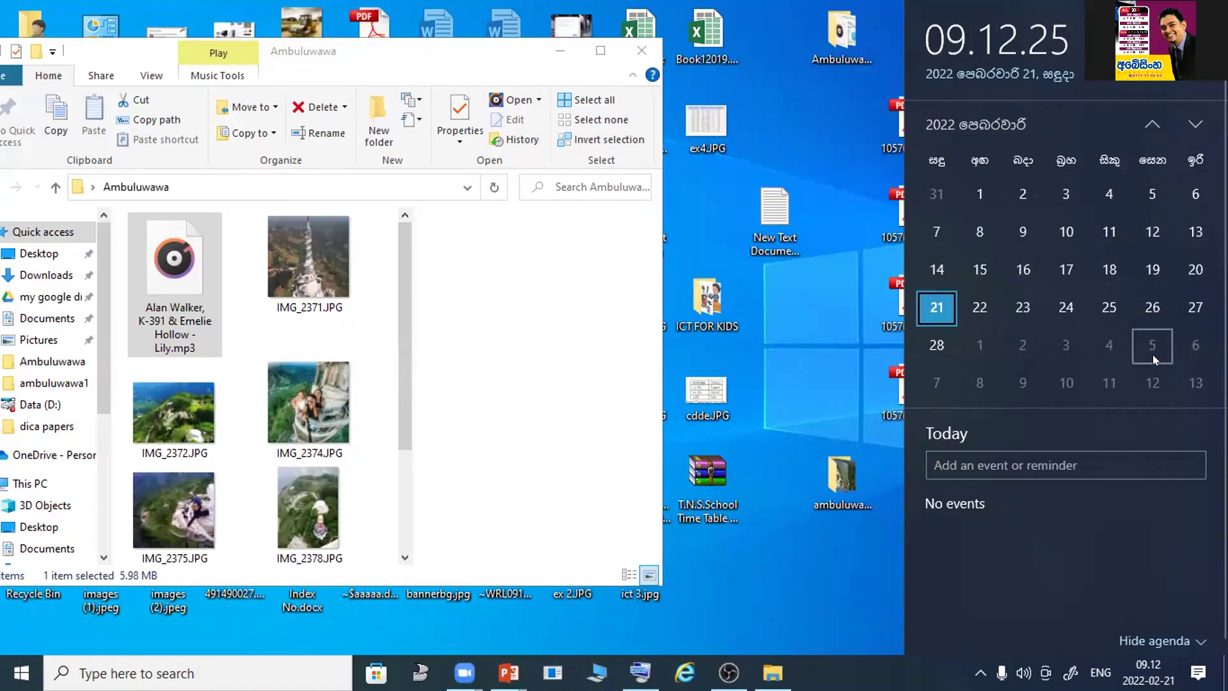
mouse_move(728, 673)
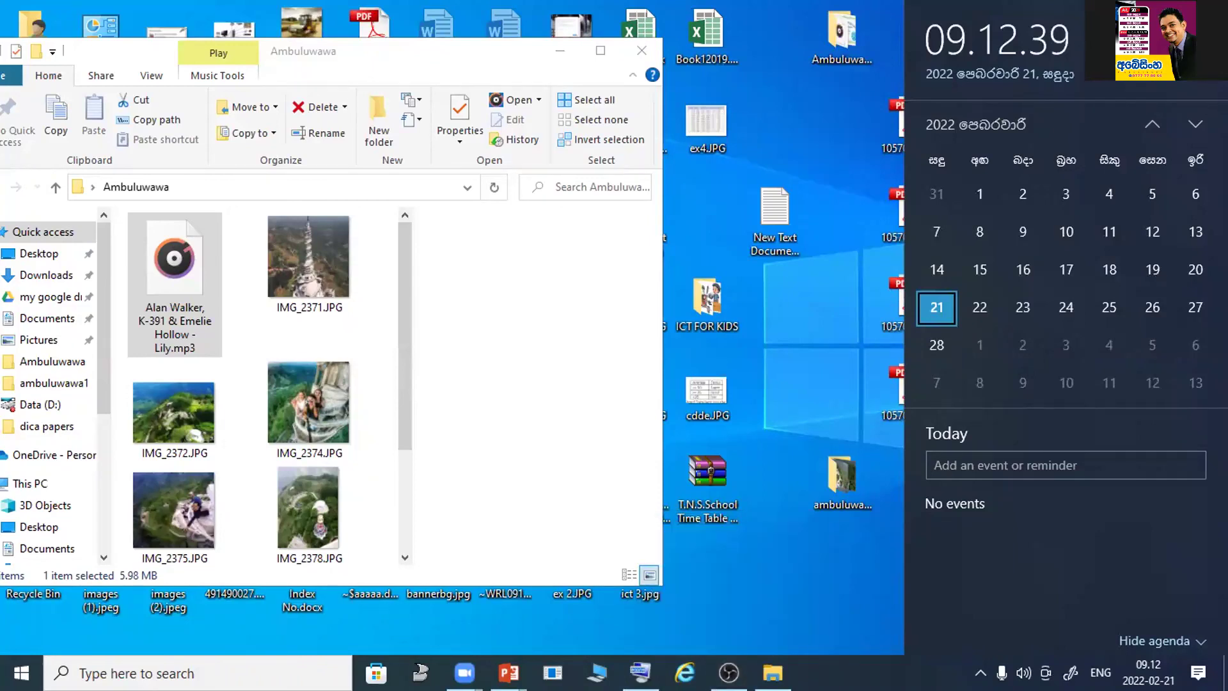
key("Escape")
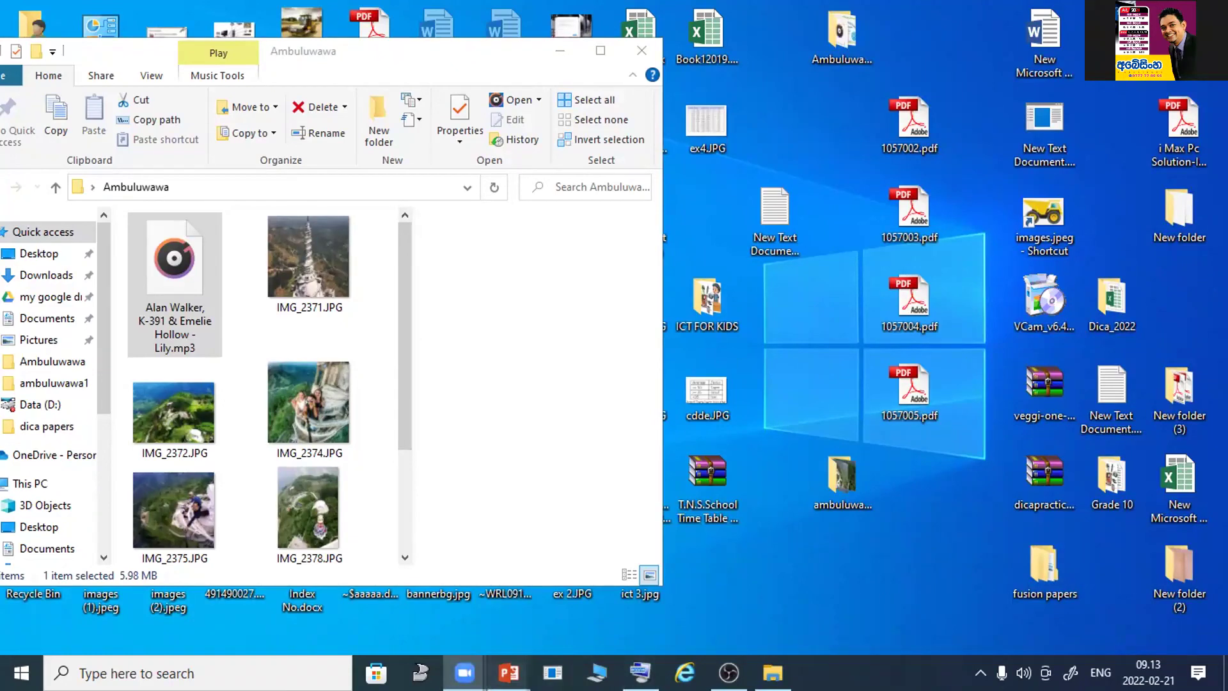
- Switch to the PowerPoint presentation and save it as Ambuluwawa.pptx in the ambuluwawa1 folder on the Desktop
left_click(607, 588)
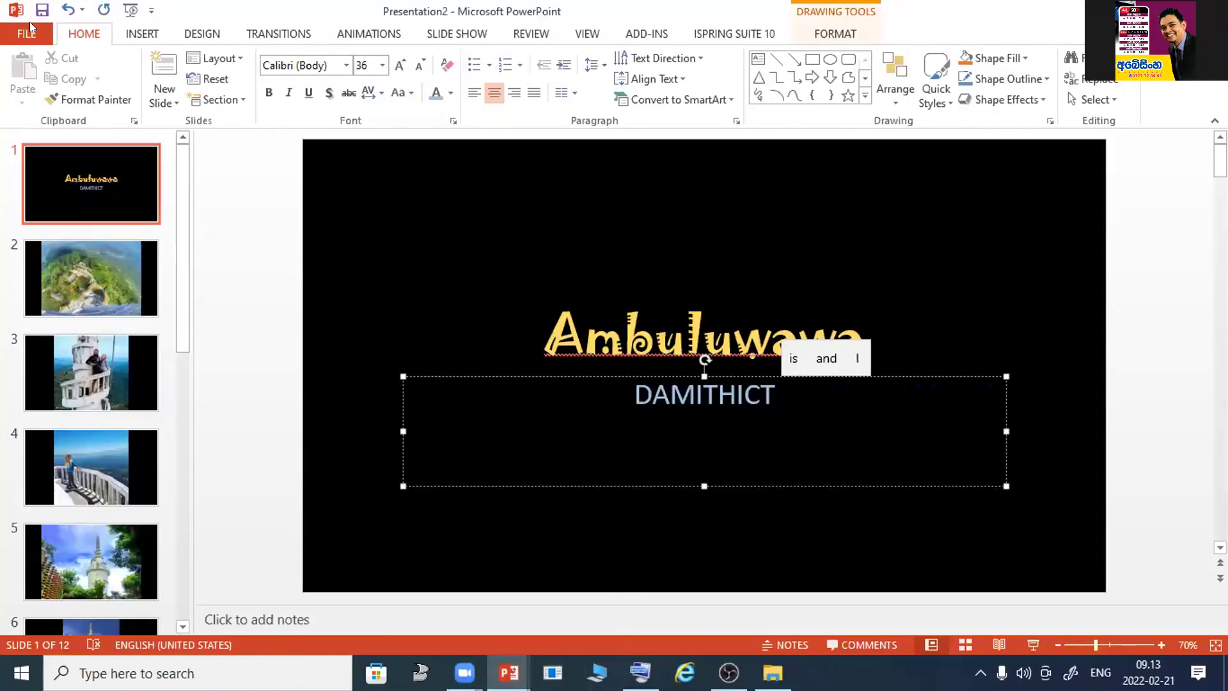
left_click(30, 29)
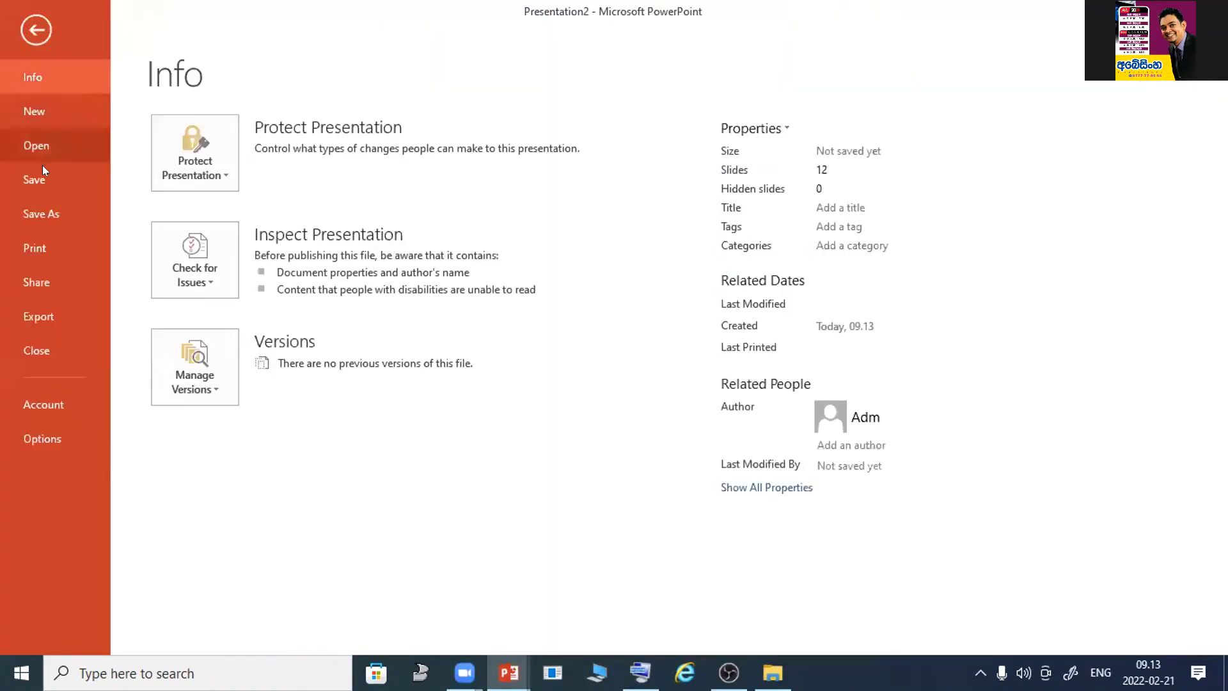
left_click(51, 215)
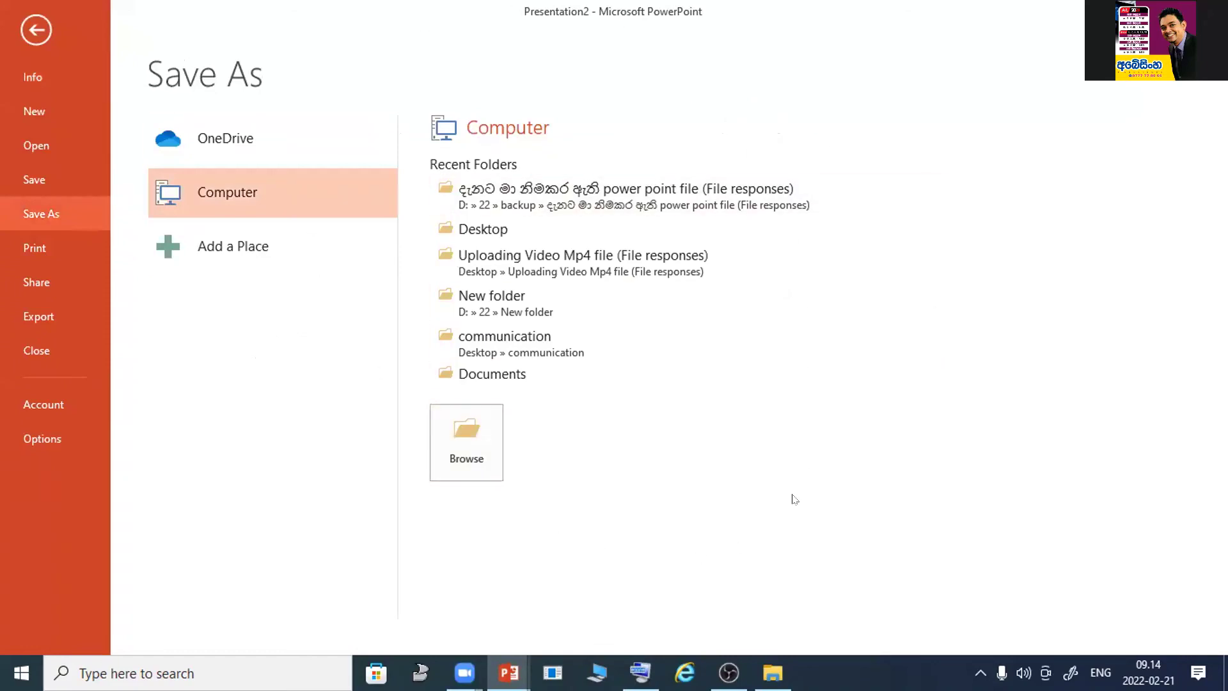
left_click(477, 447)
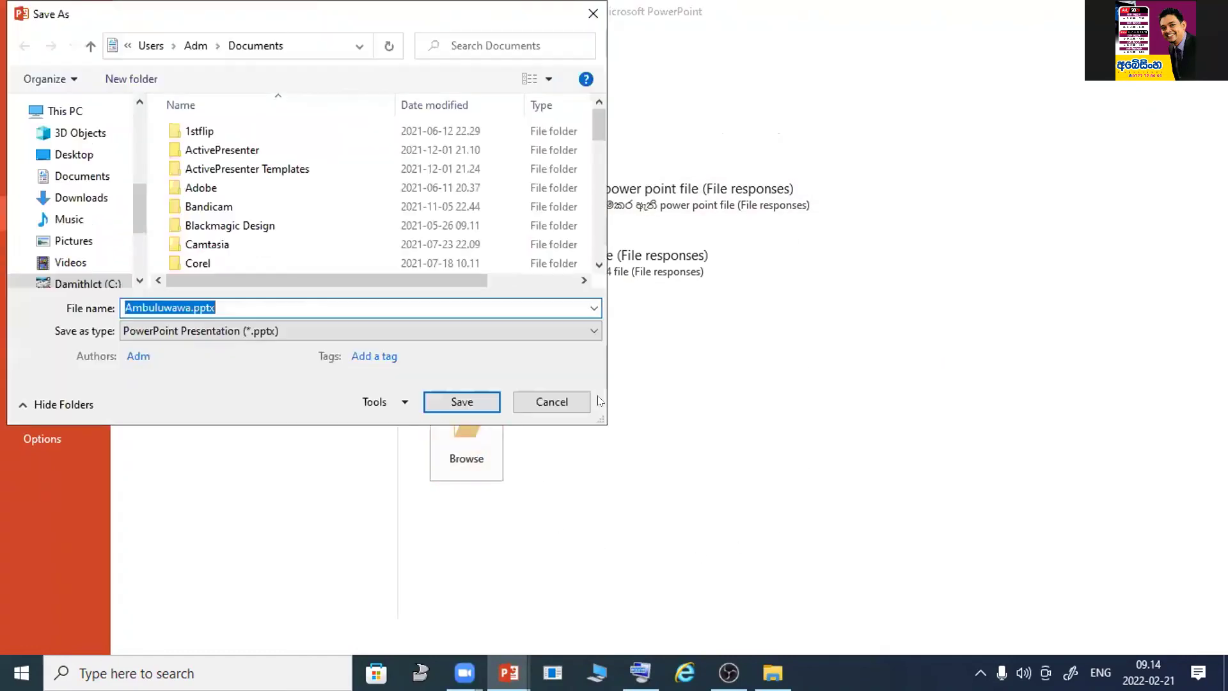
left_click(85, 153)
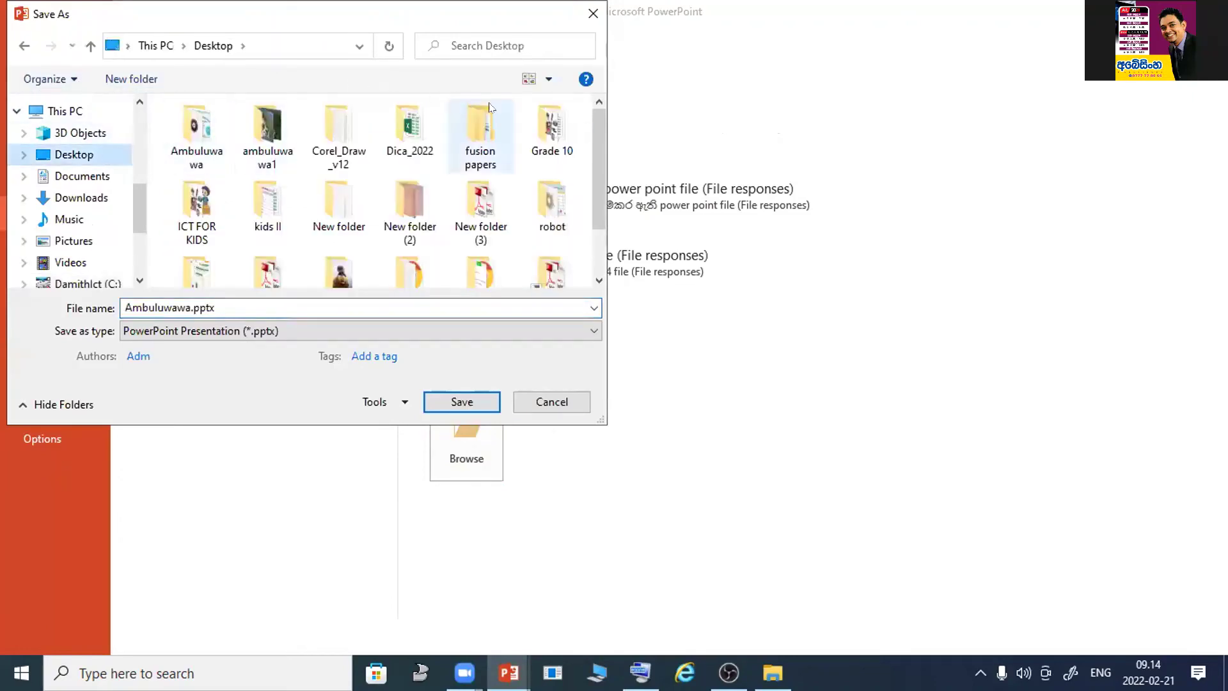
double_click(267, 124)
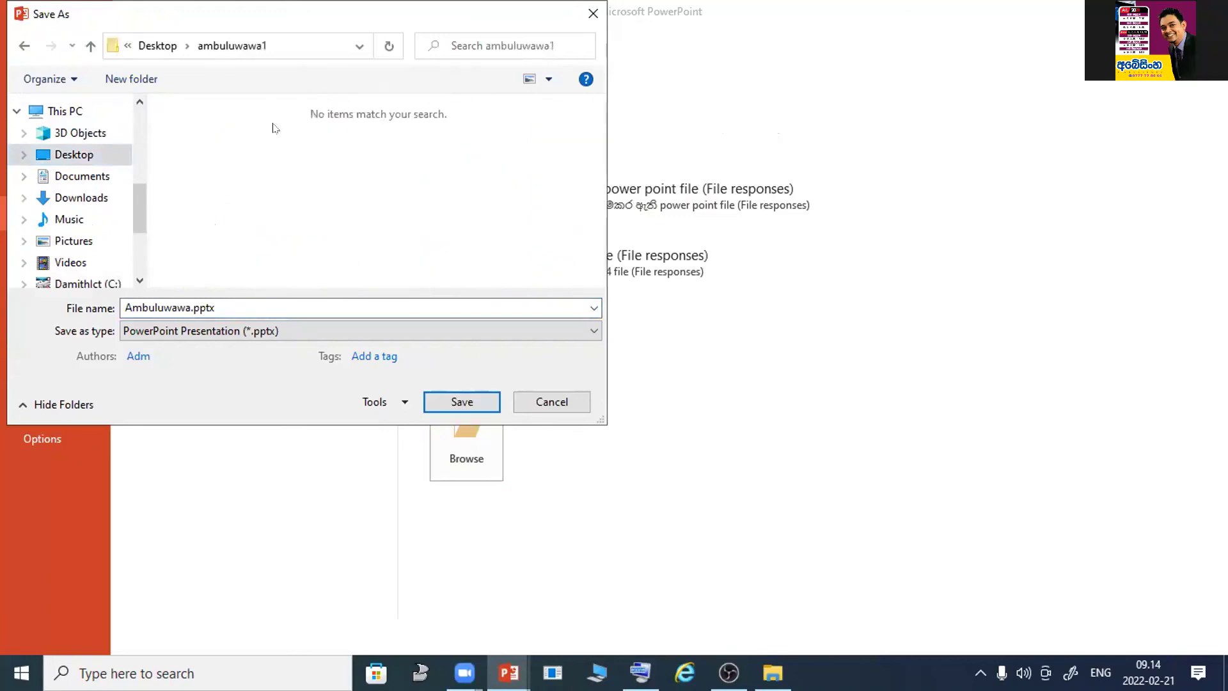
left_click(192, 302)
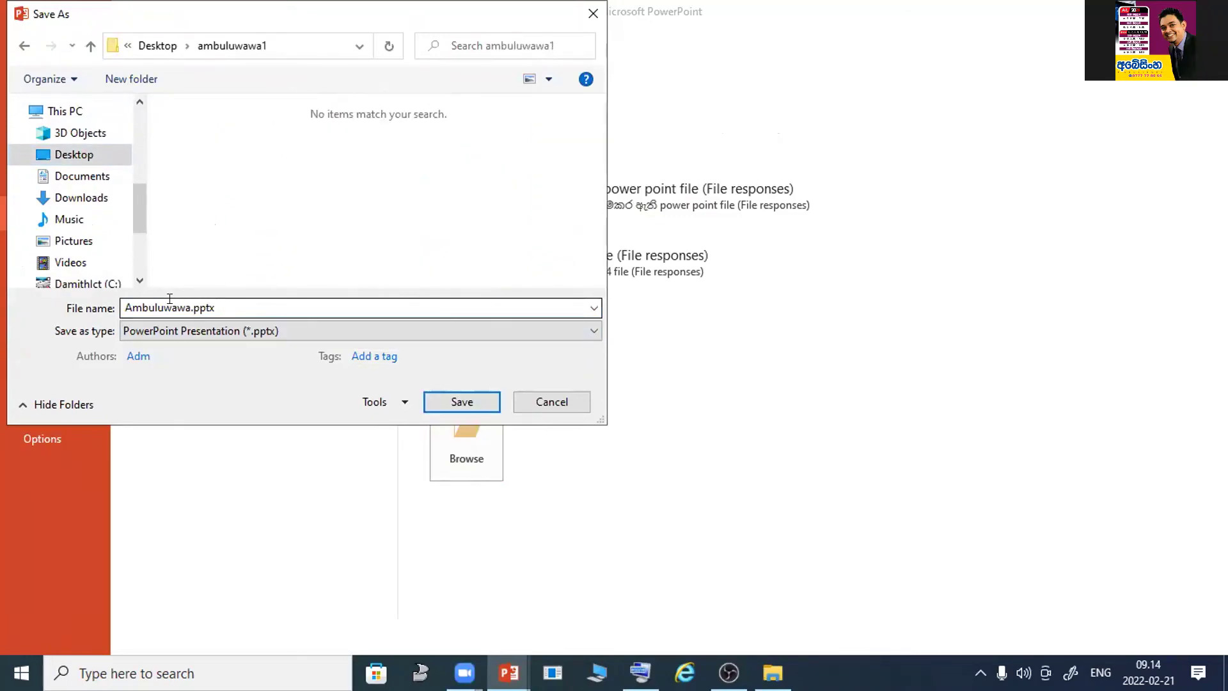
left_click(482, 399)
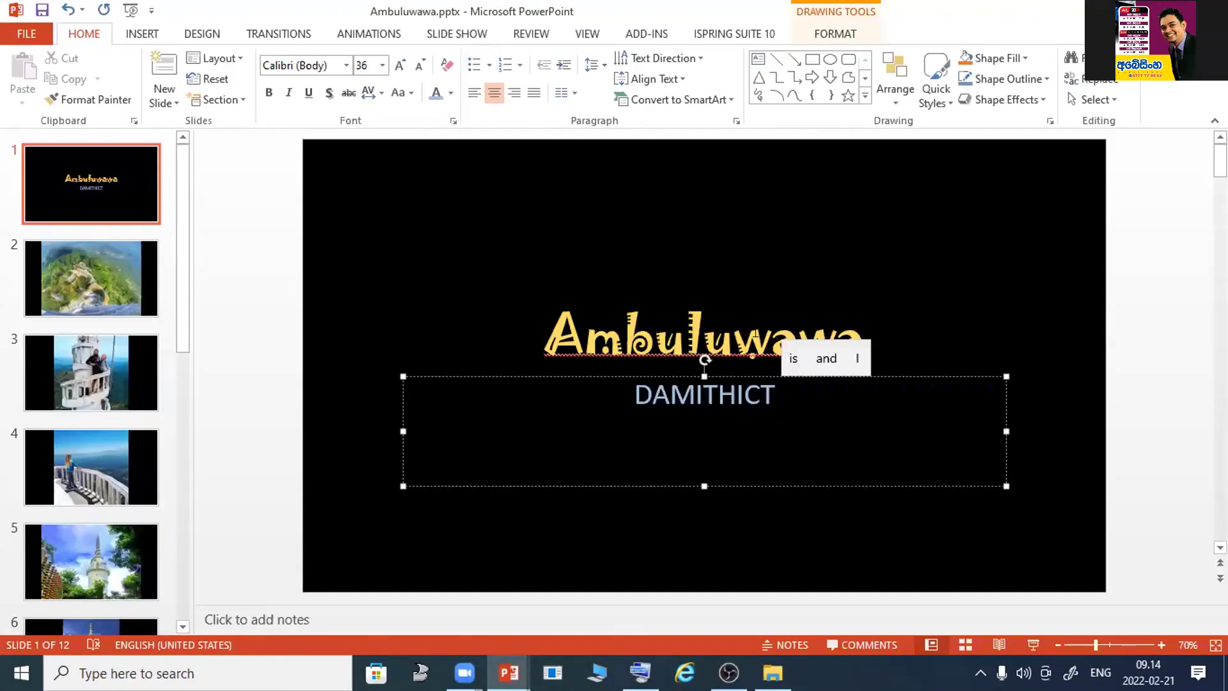
- Try to save the presentation over the existing Ambuluwawa.pptx in the Desktop's ambuluwawa1 folder
left_click(24, 36)
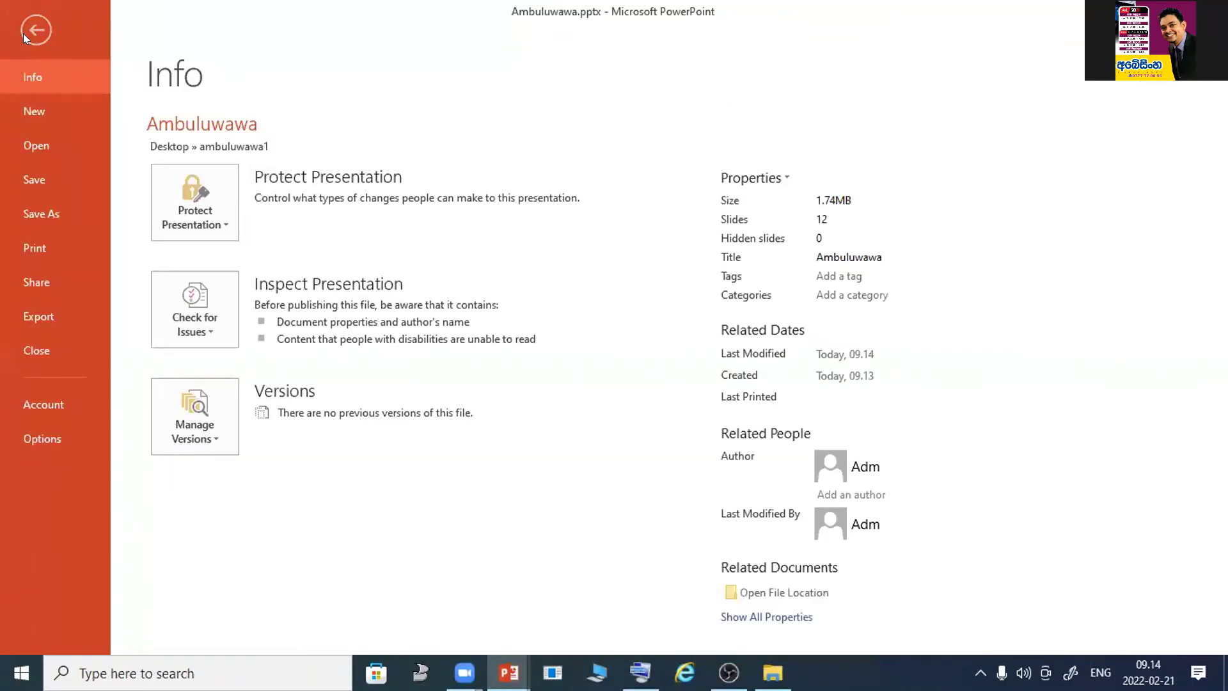
left_click(49, 214)
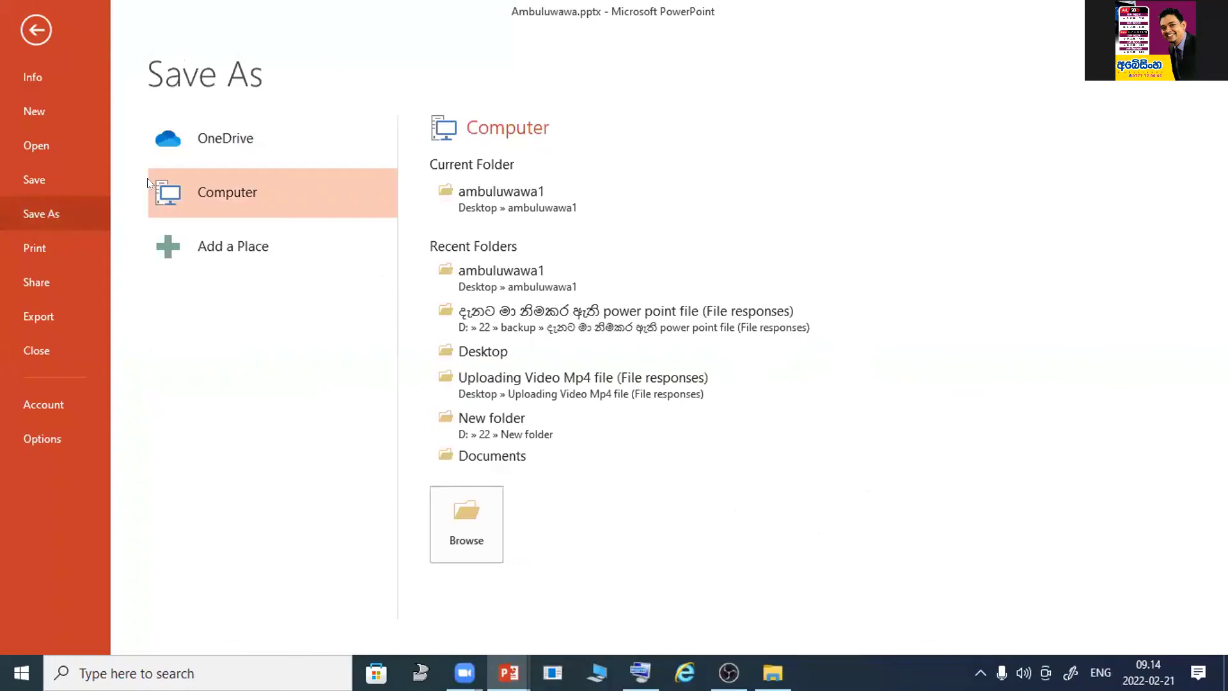
left_click(481, 510)
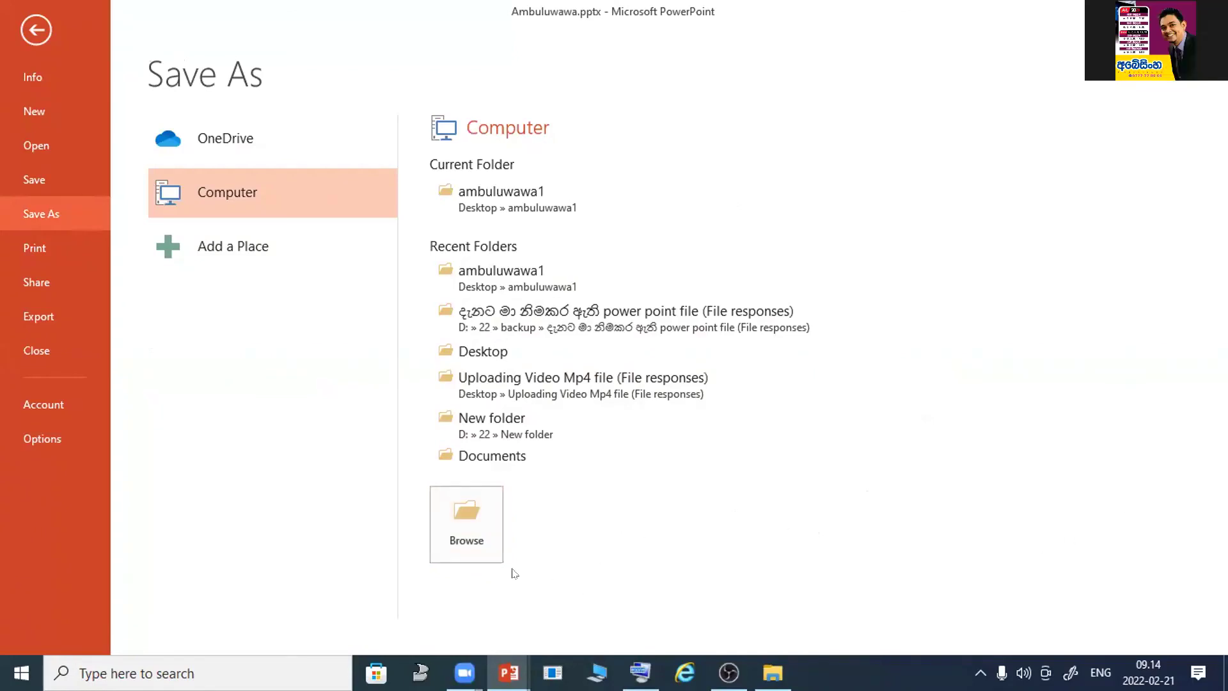
left_click(473, 521)
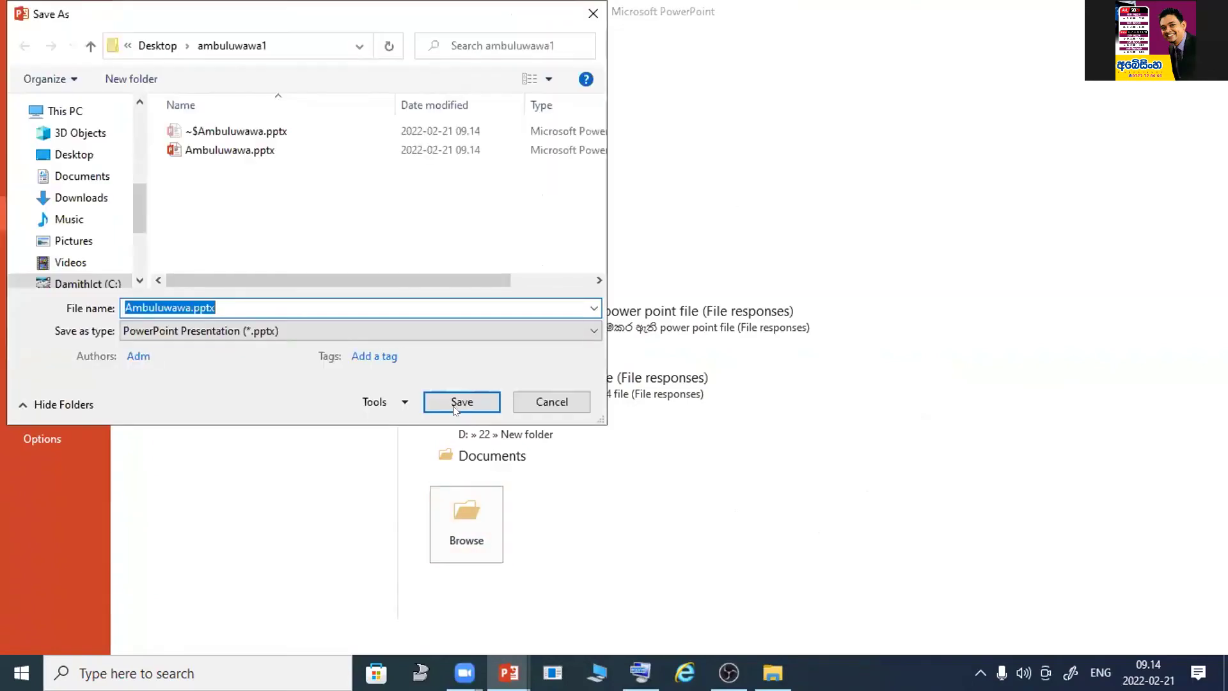
left_click(96, 154)
left_click(264, 149)
key("Return")
key("Return")
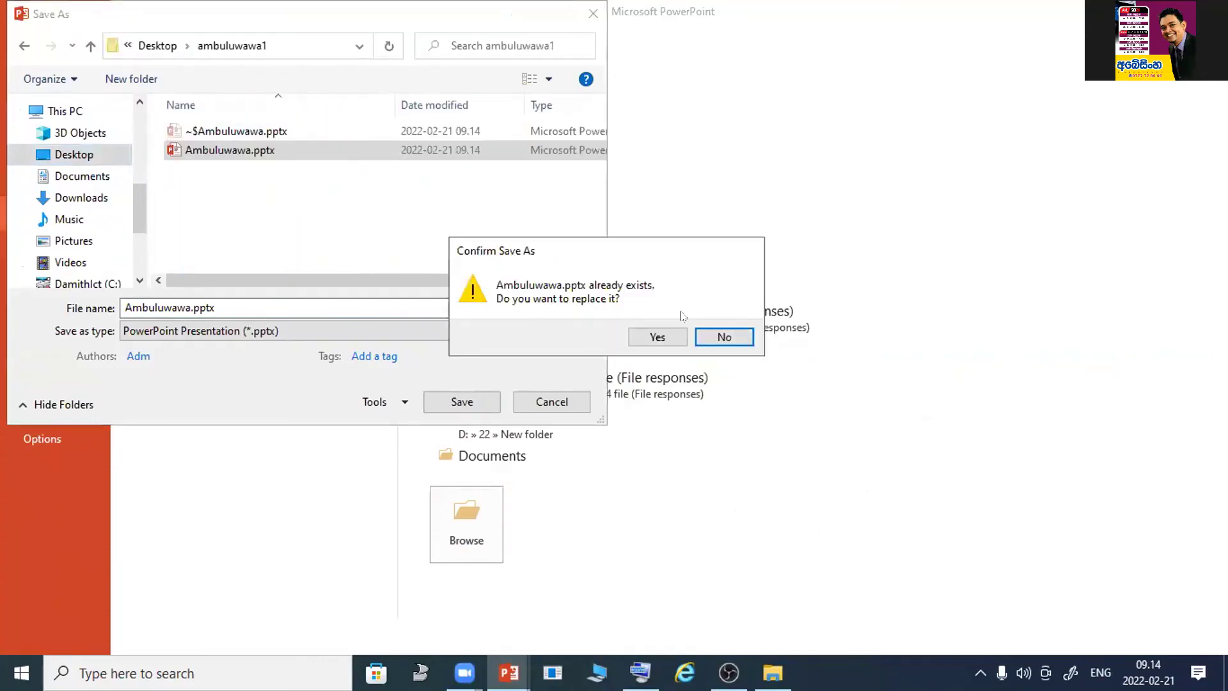
key("Return")
left_click(474, 398)
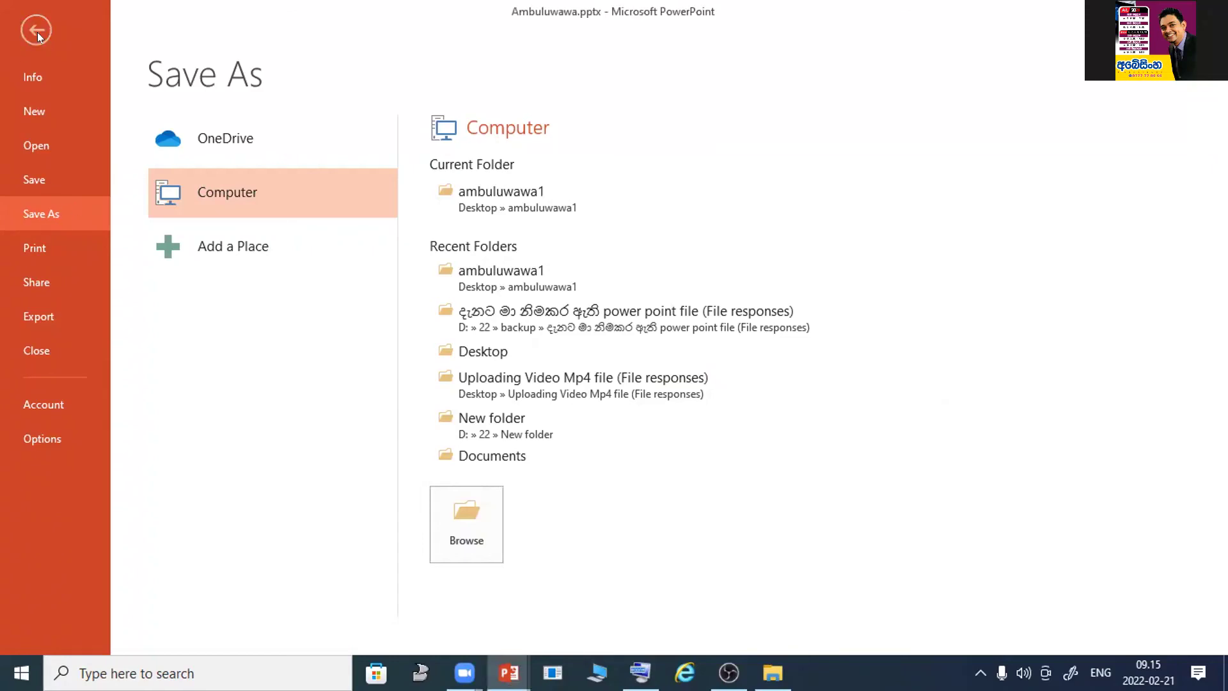
left_click(883, 195)
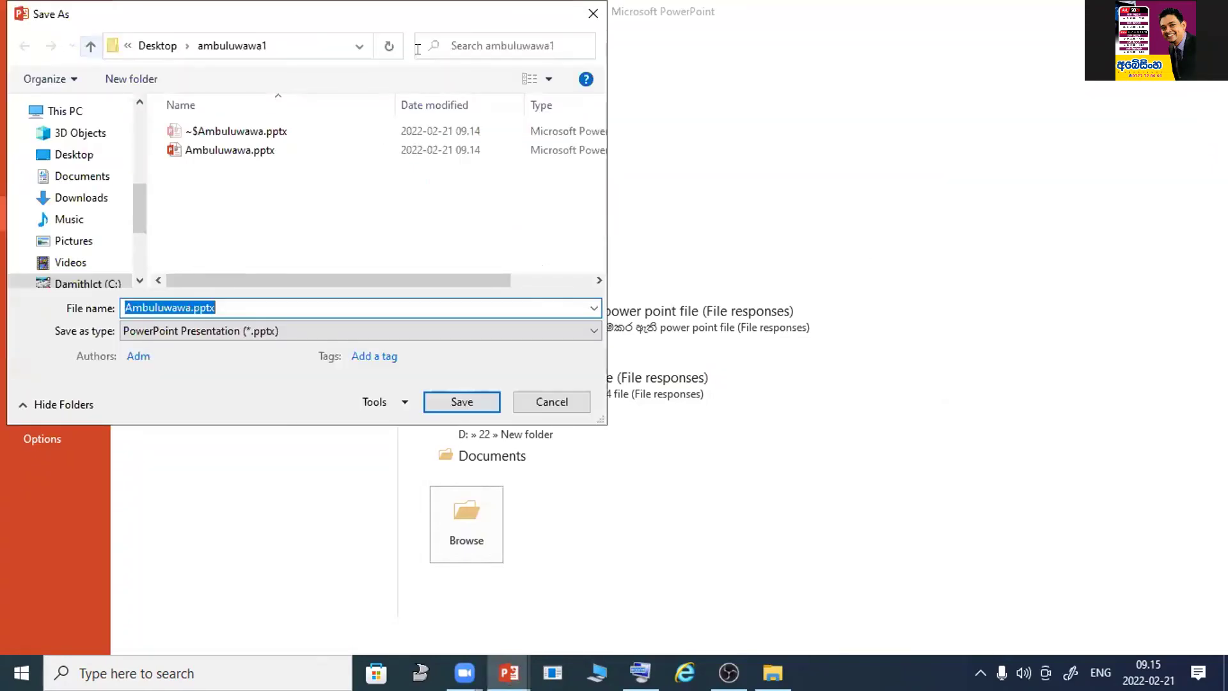
key("Escape")
left_click(36, 37)
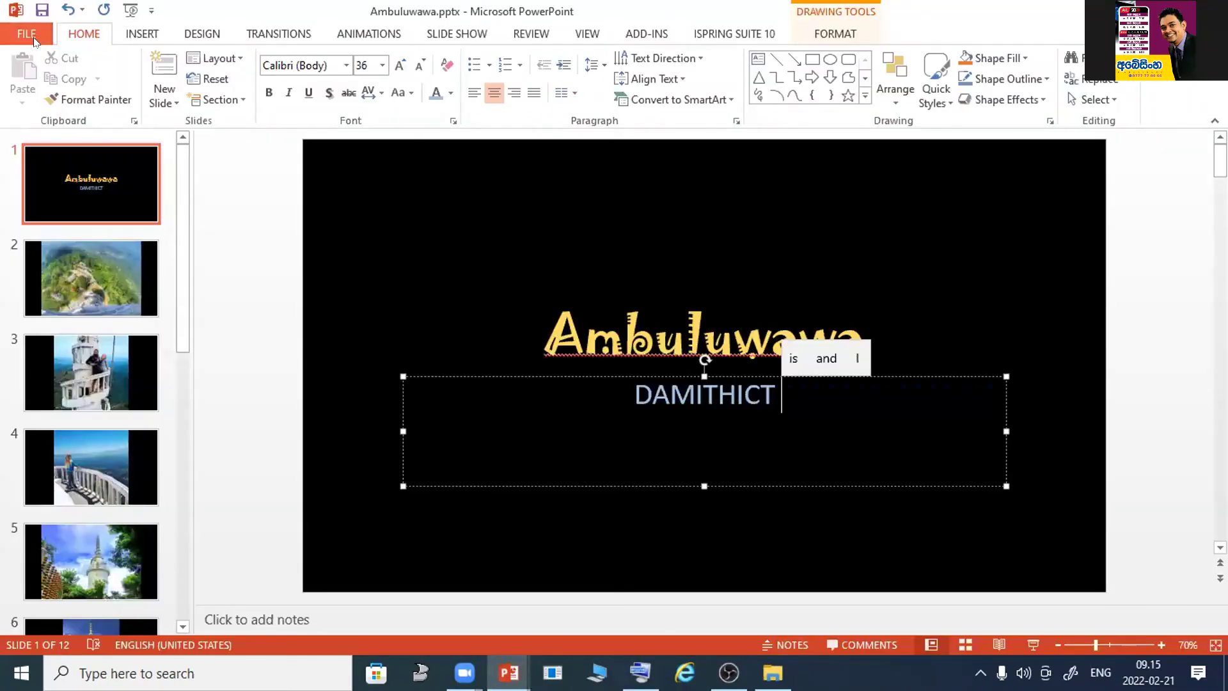
left_click(32, 33)
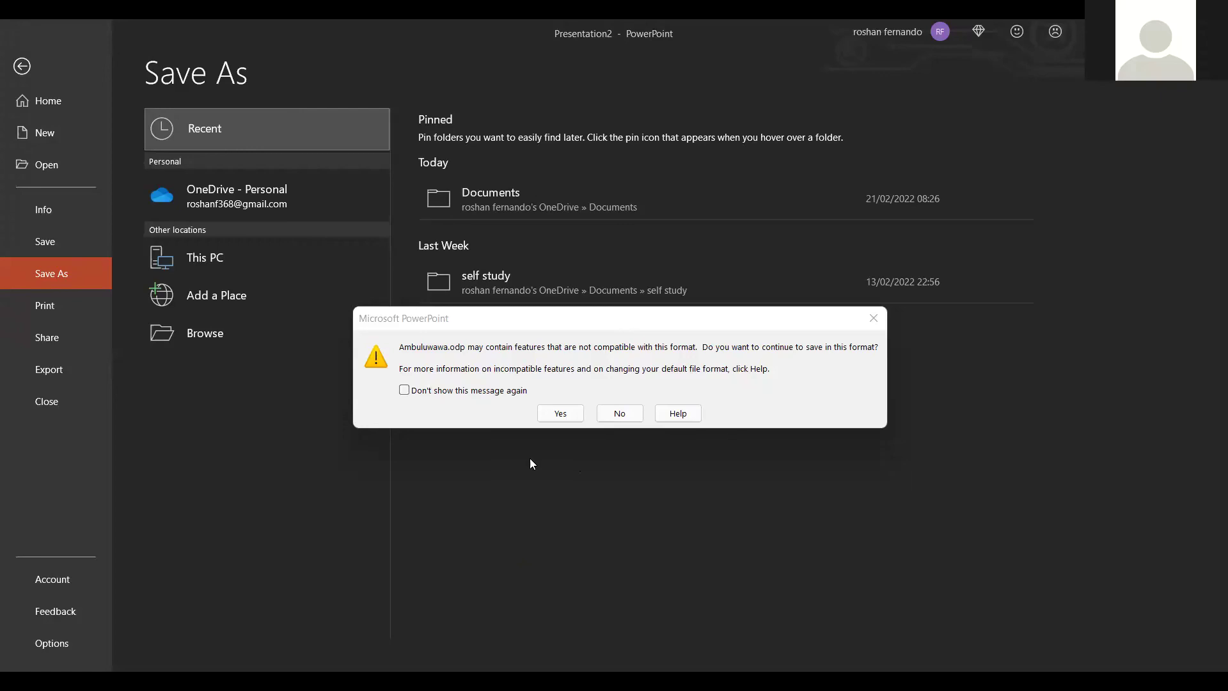
- Save Presentation2 as Ambuluwawa in OpenDocument Presentation format in the ambuluwa folder under Pictures, accepting the format's compatibility limits
left_click(620, 413)
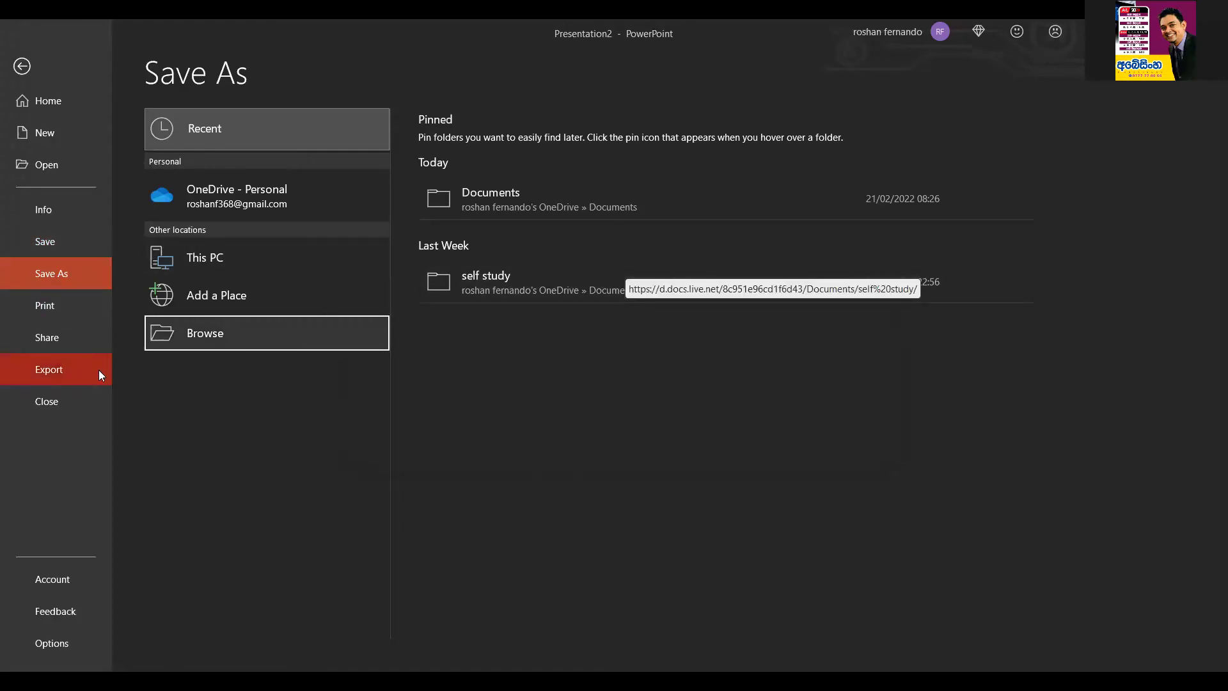
left_click(195, 266)
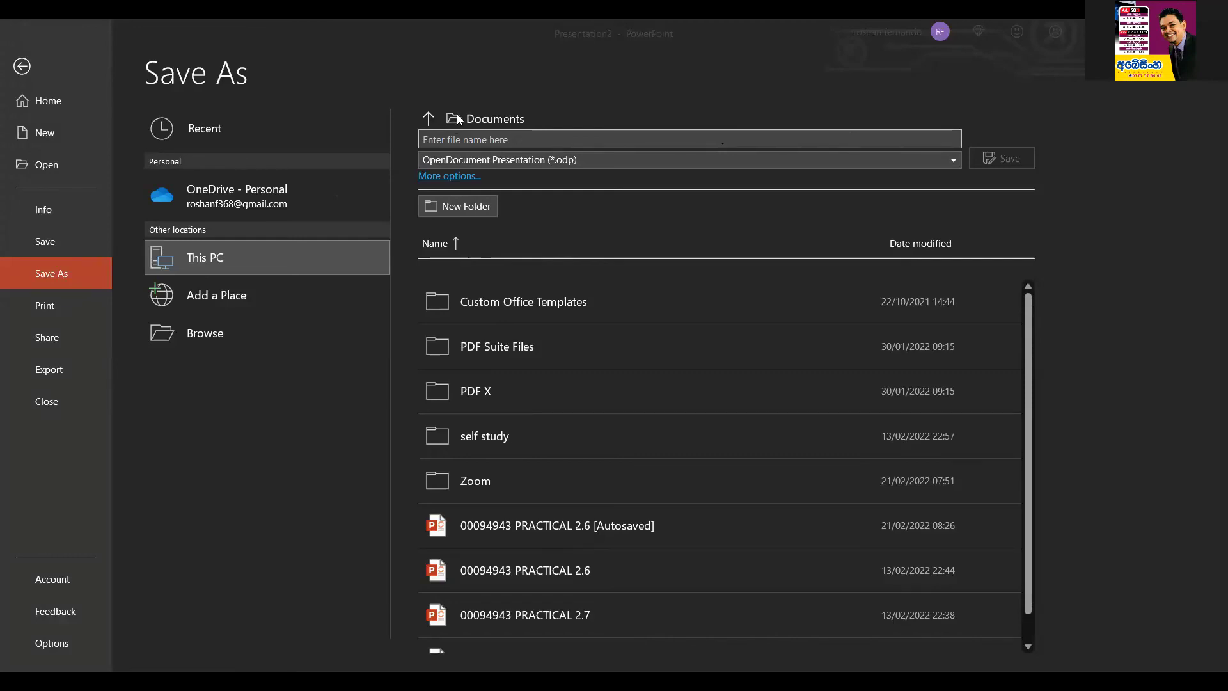
key("alt+Tab")
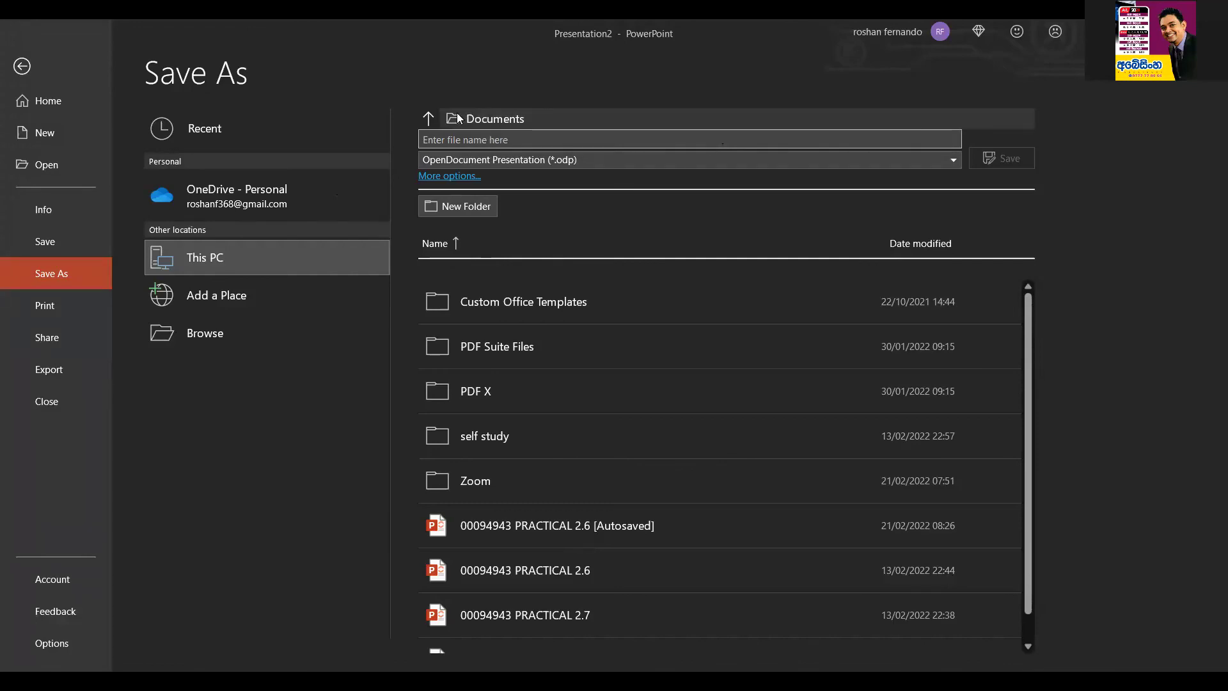
left_click(459, 118)
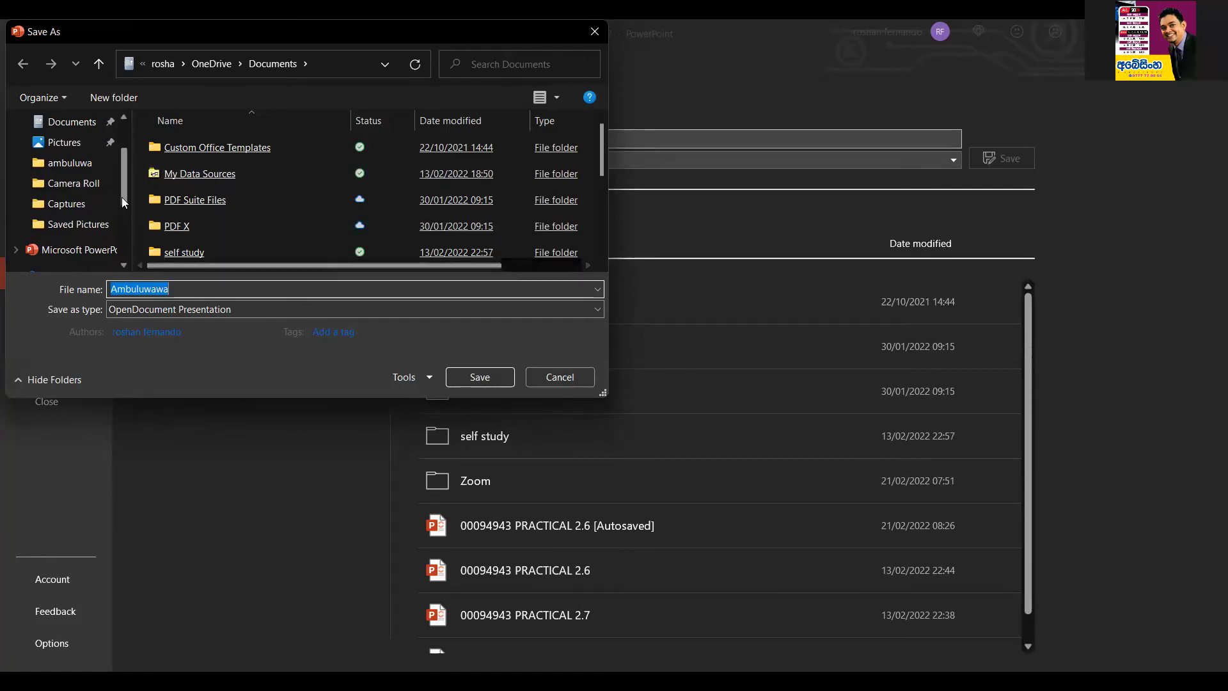
left_click(101, 161)
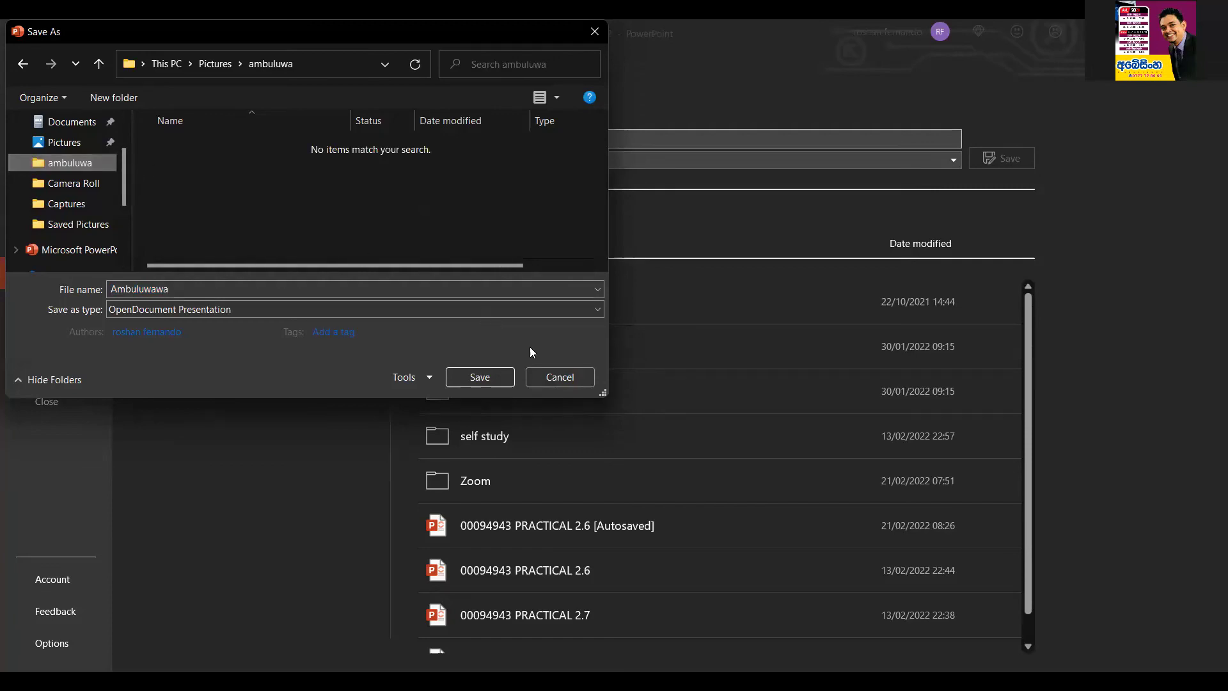
left_click(487, 372)
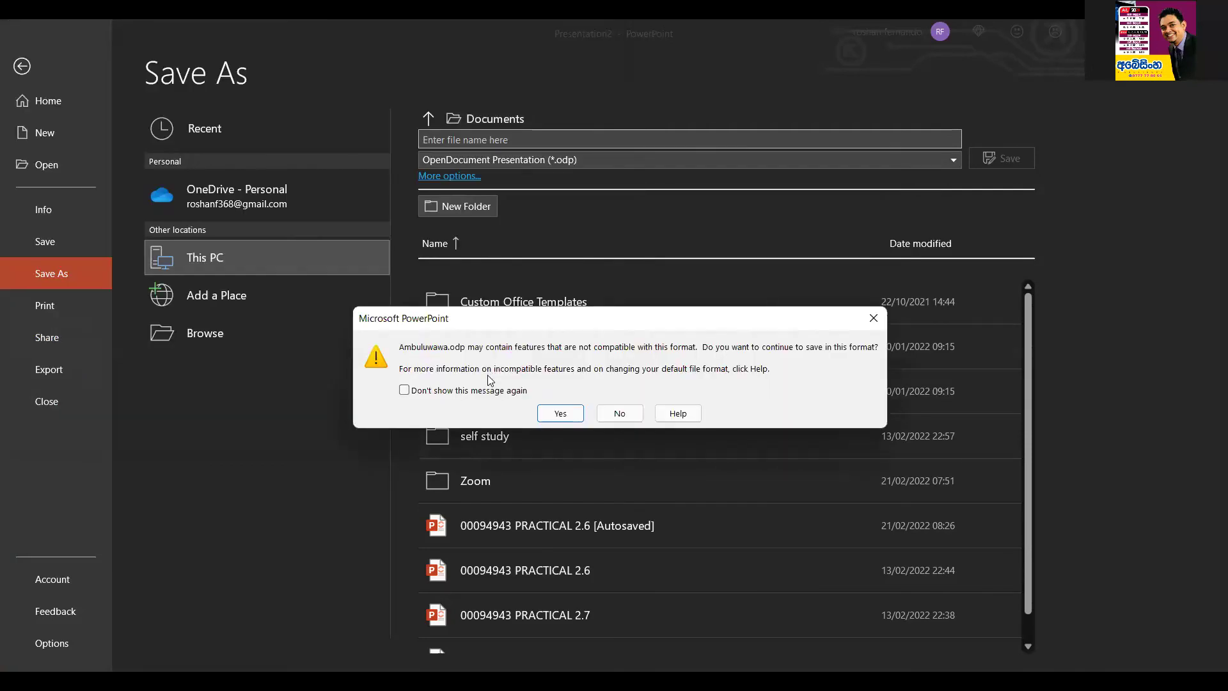
left_click(558, 414)
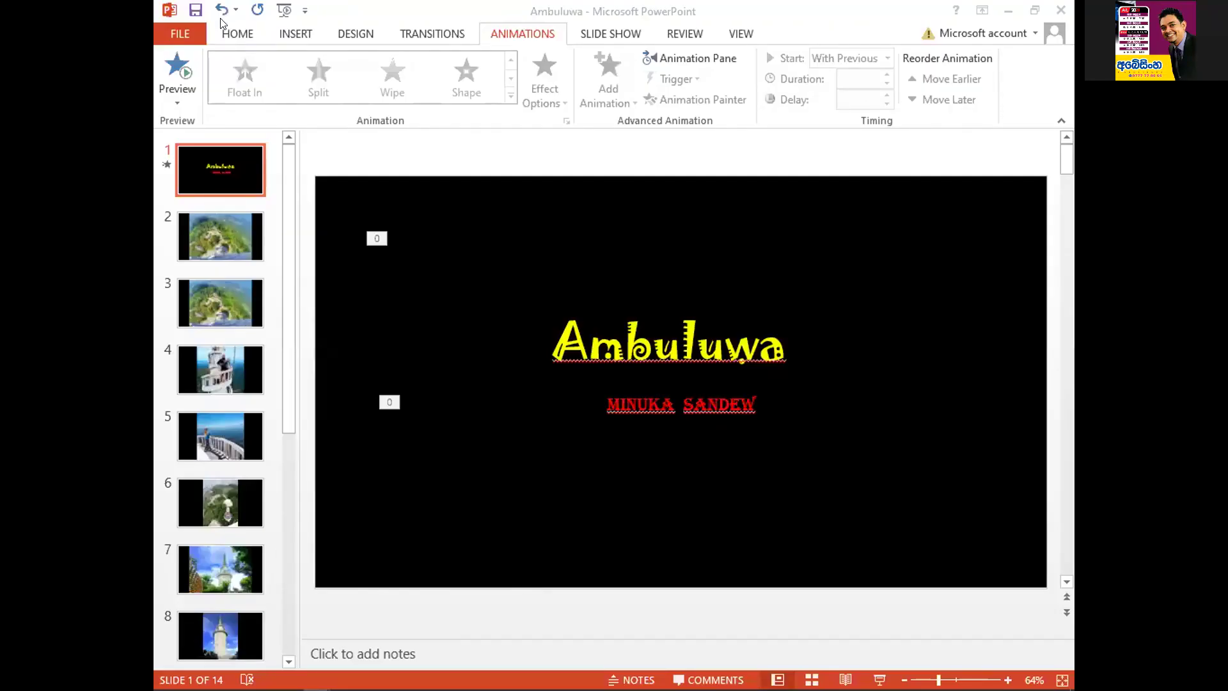
- Save a copy of the Ambuluwa presentation as a PowerPoint Presentation in the Desktop's ambuluwava folder
left_click(198, 32)
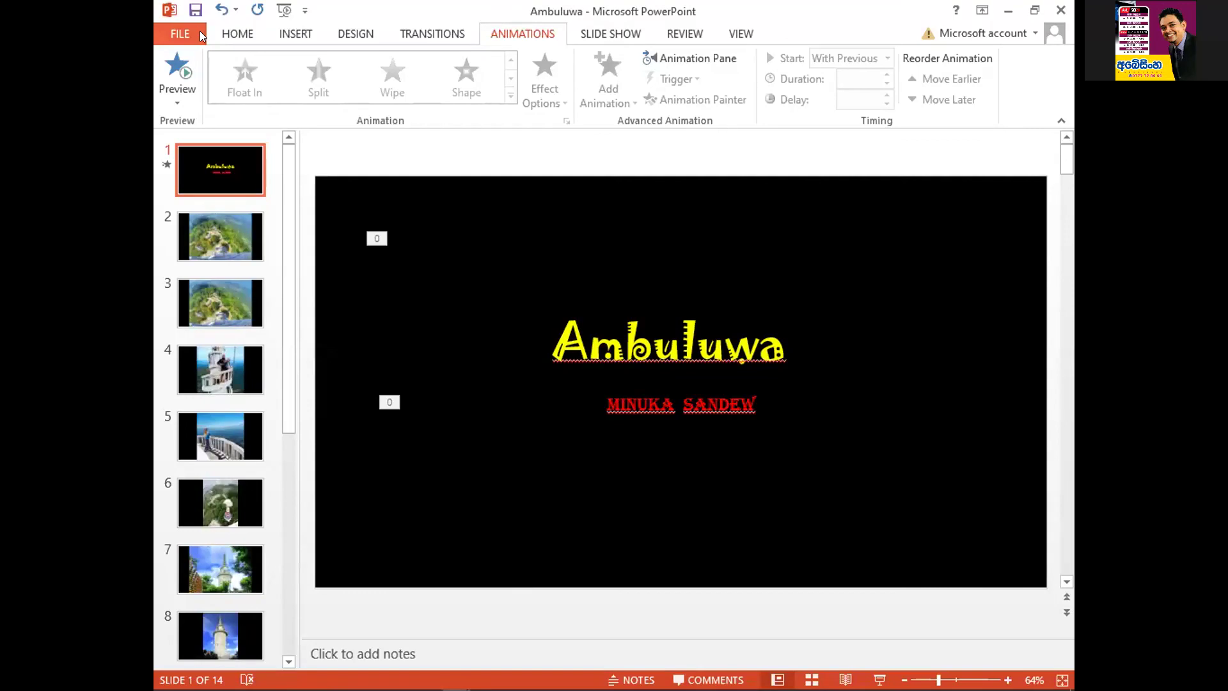
left_click(192, 33)
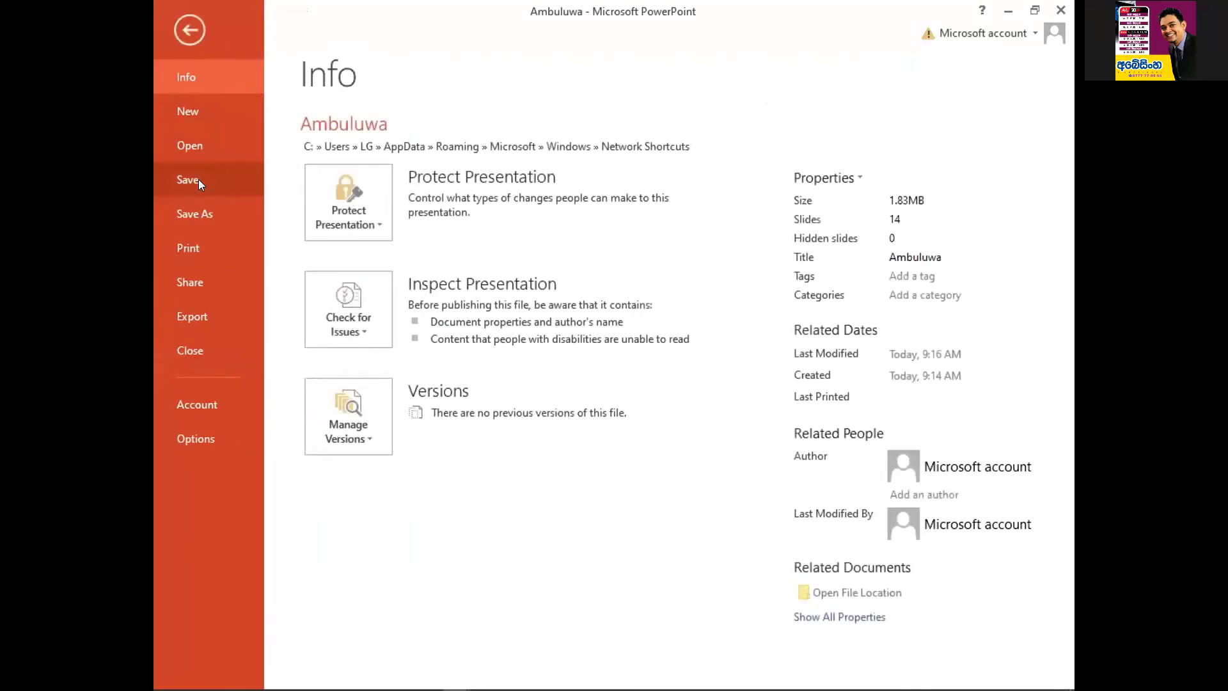
left_click(199, 211)
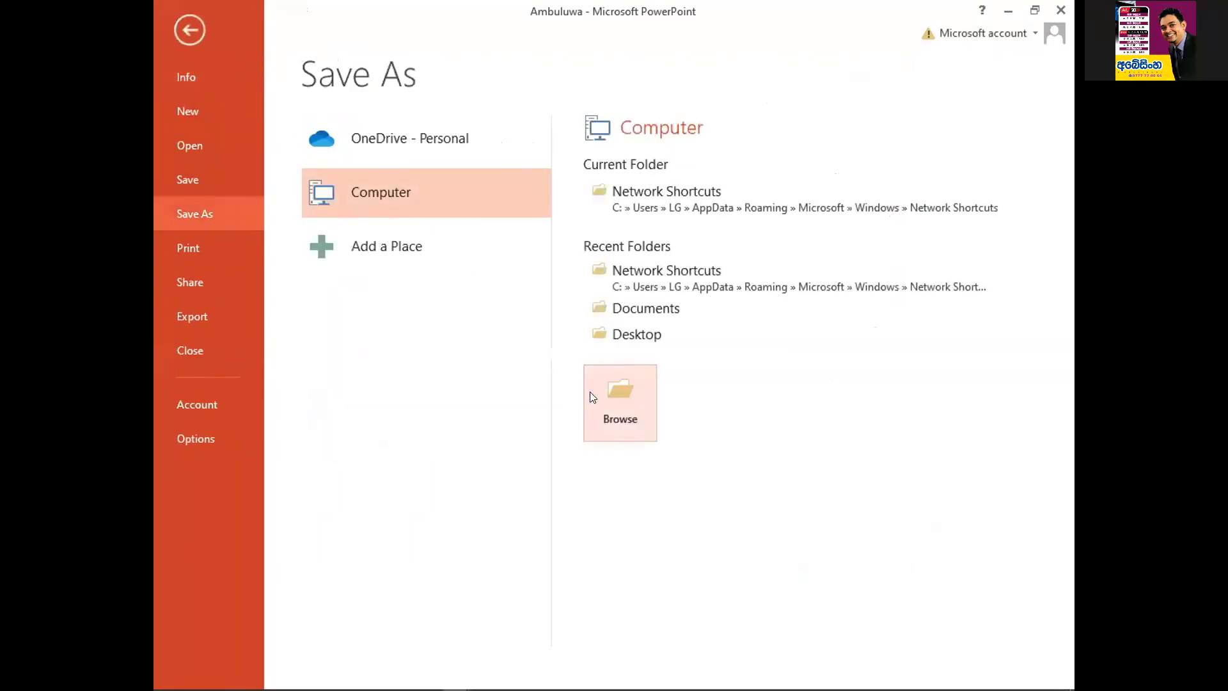
left_click(589, 397)
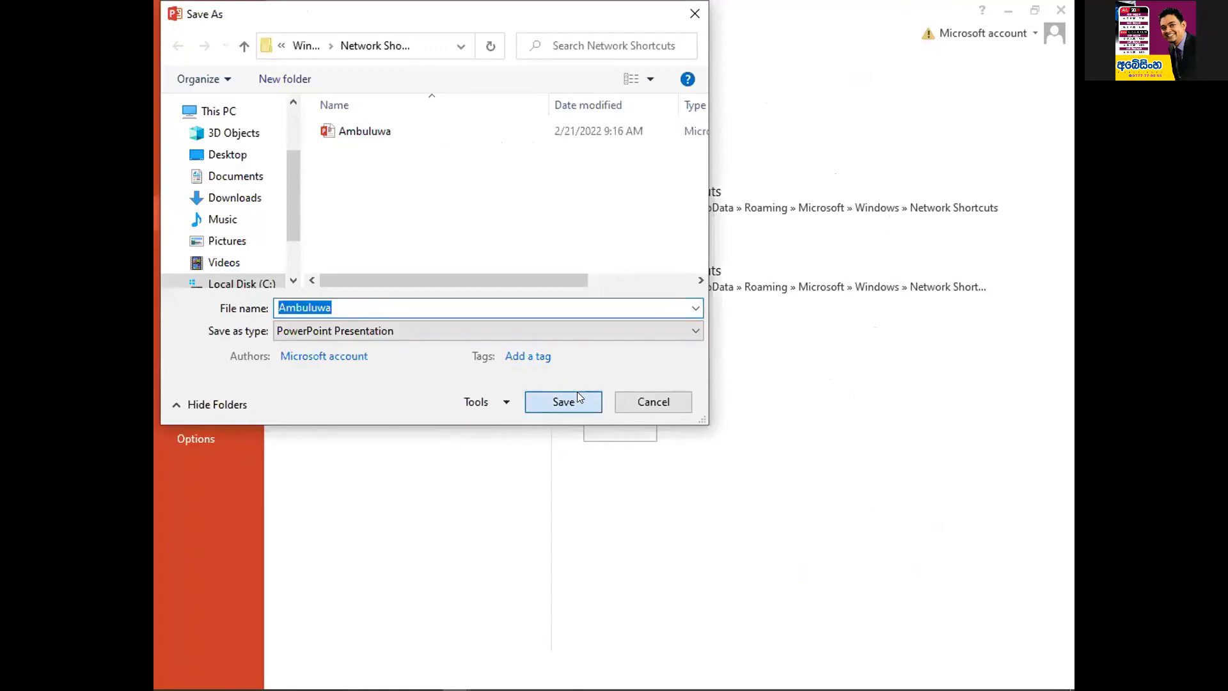
left_click(577, 400)
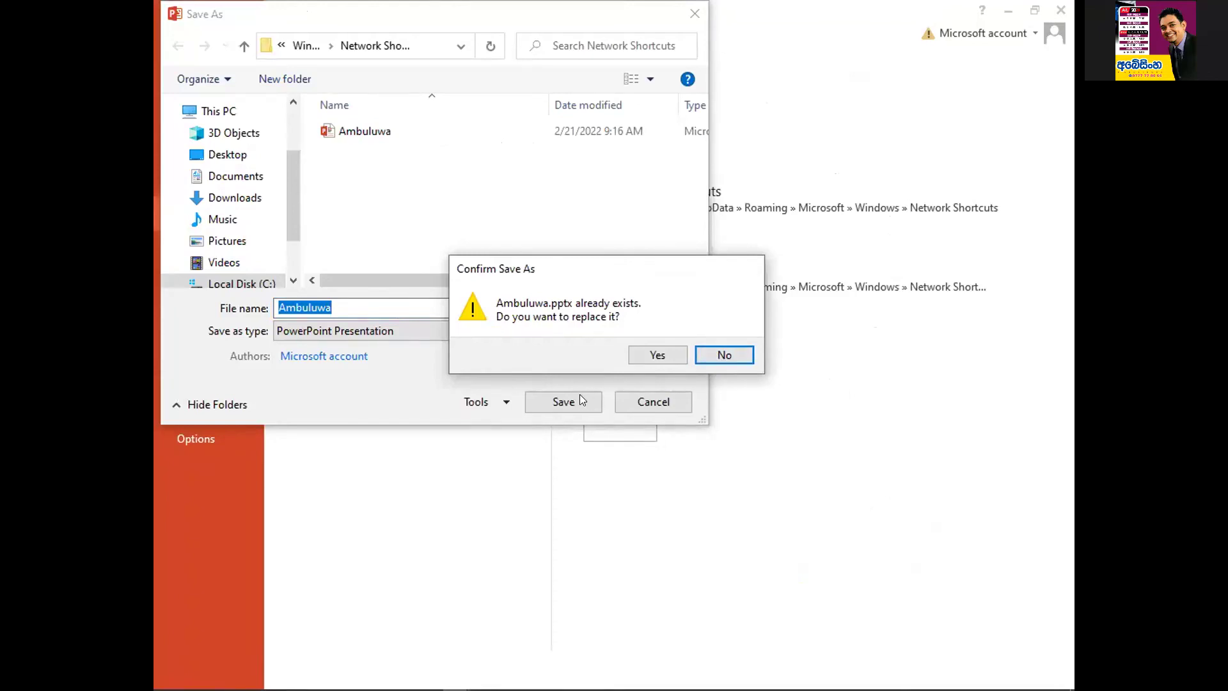
left_click(721, 354)
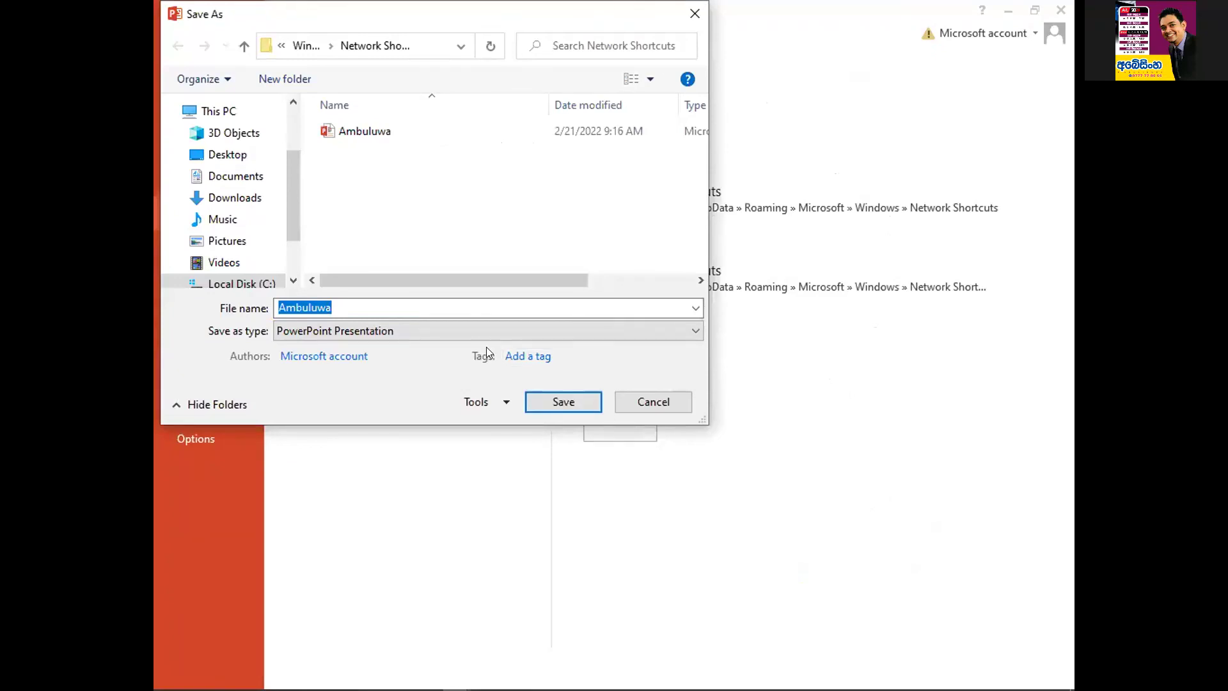
left_click(202, 154)
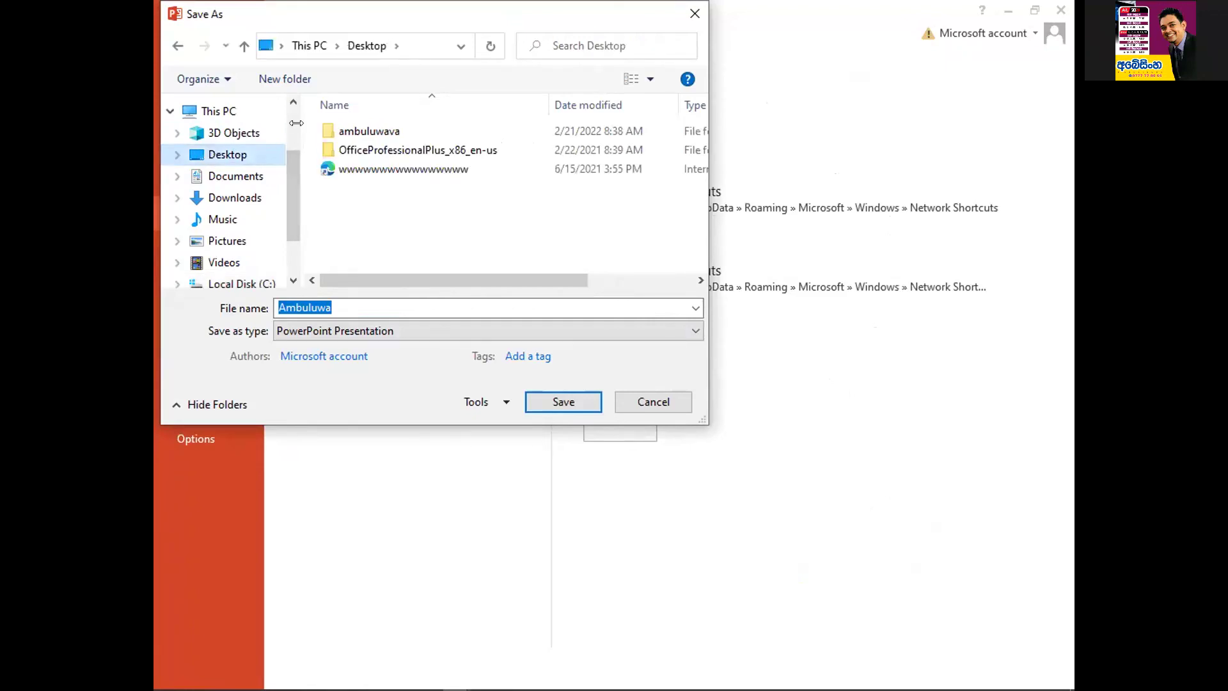
left_click(360, 123)
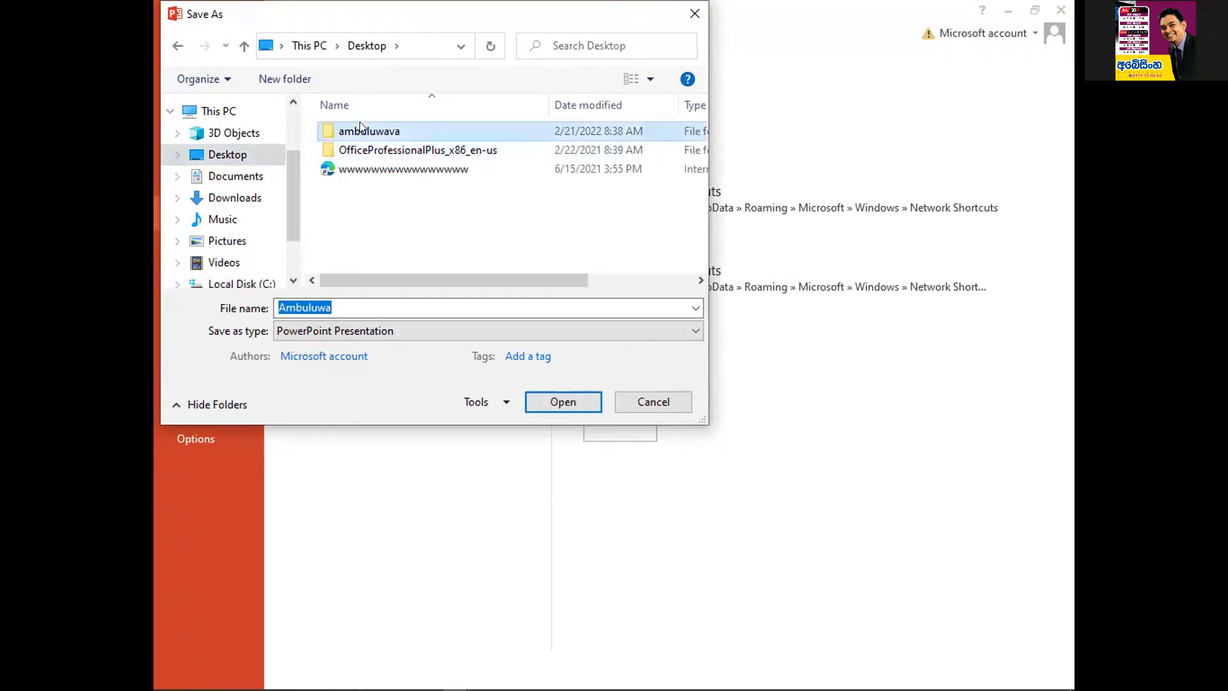
double_click(359, 125)
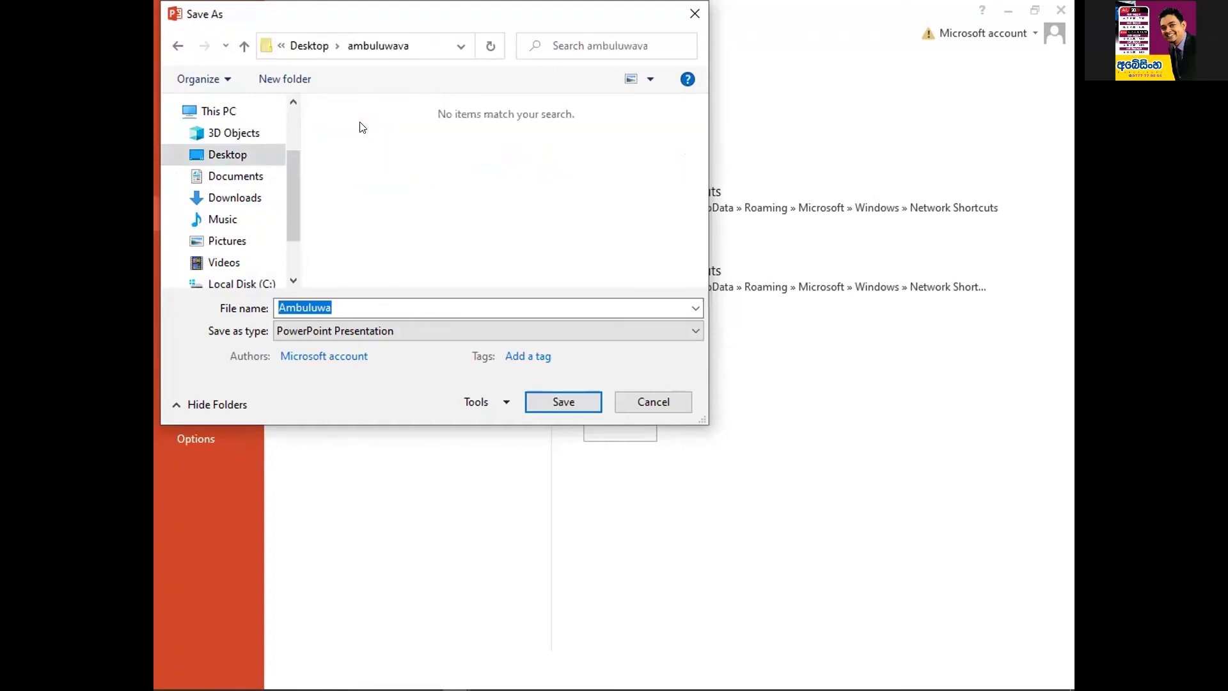